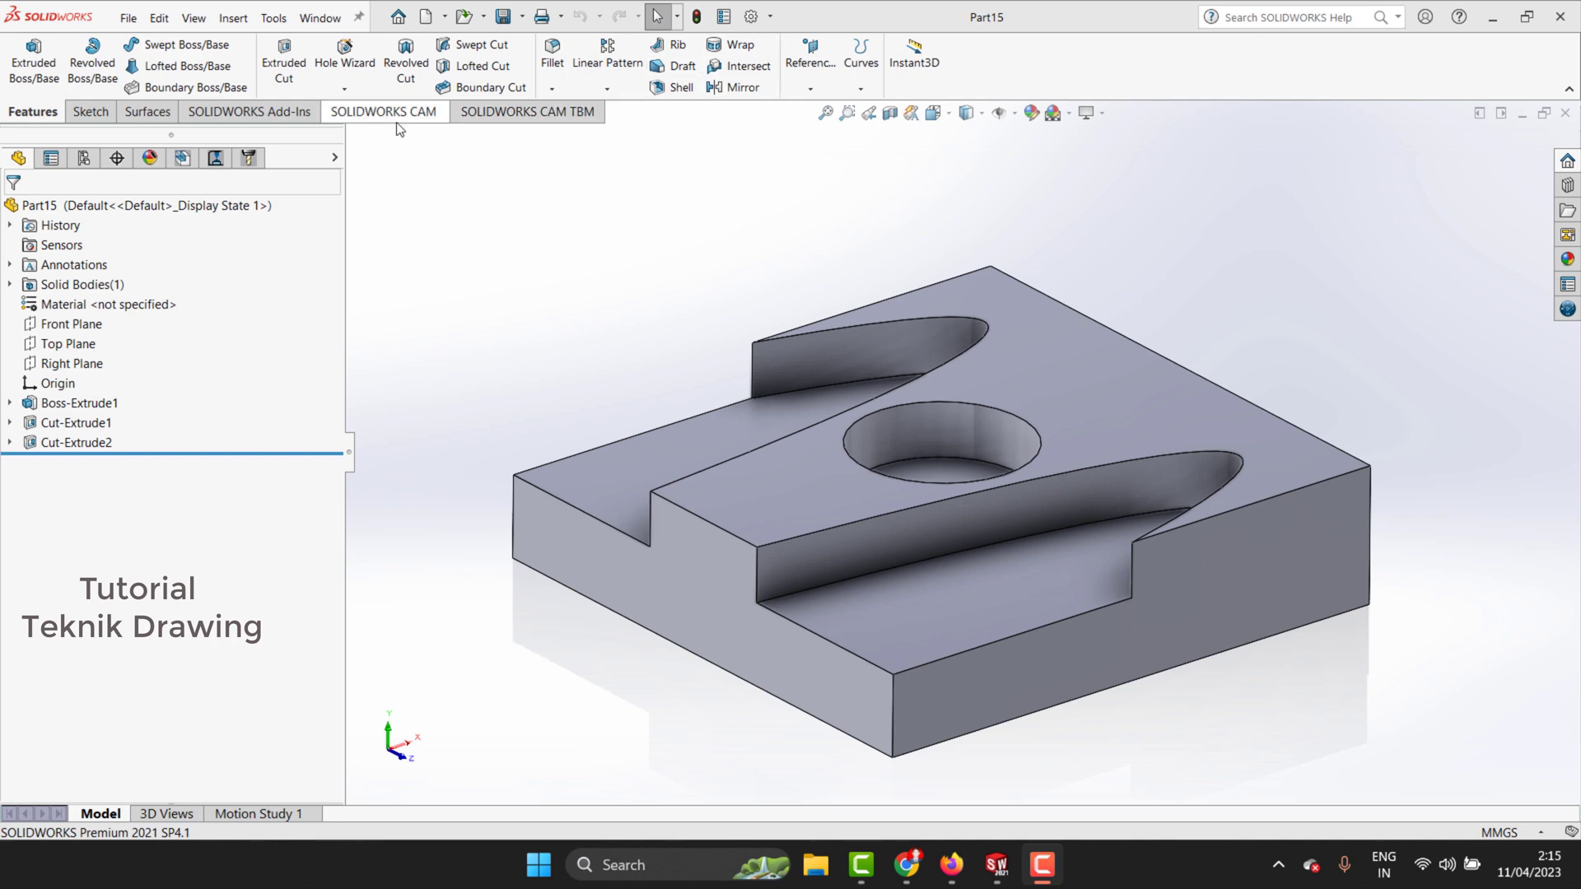
# Step: From the SOLIDWORKS CAM tab, use Define Machine to make Mill - Metric the active machine
pyautogui.click(371, 123)
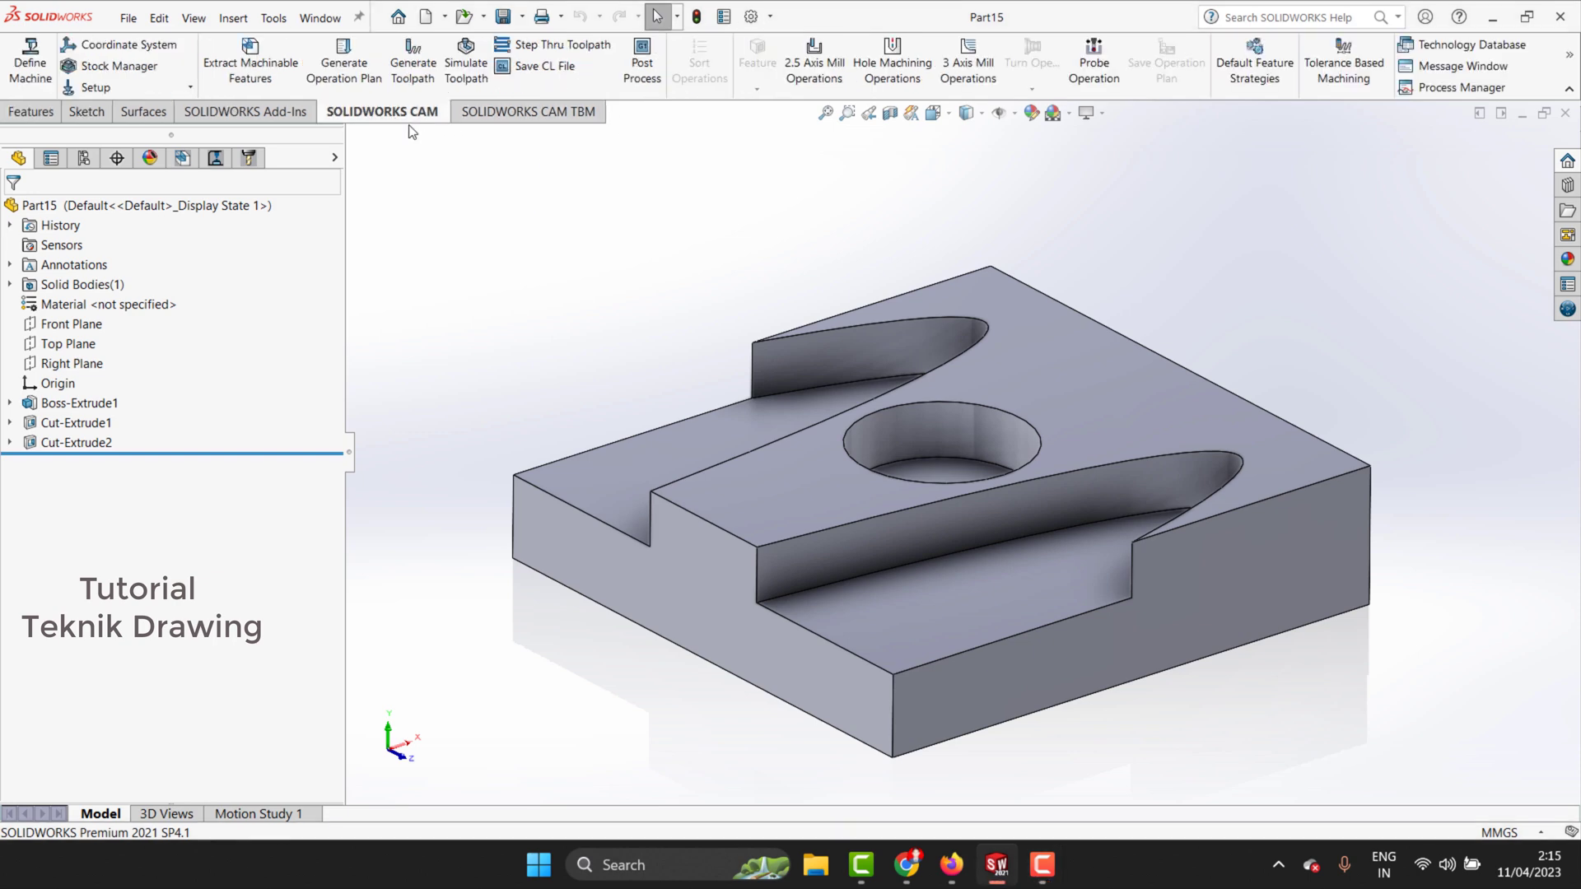
pyautogui.rightClick(314, 119)
pyautogui.moveTo(321, 167)
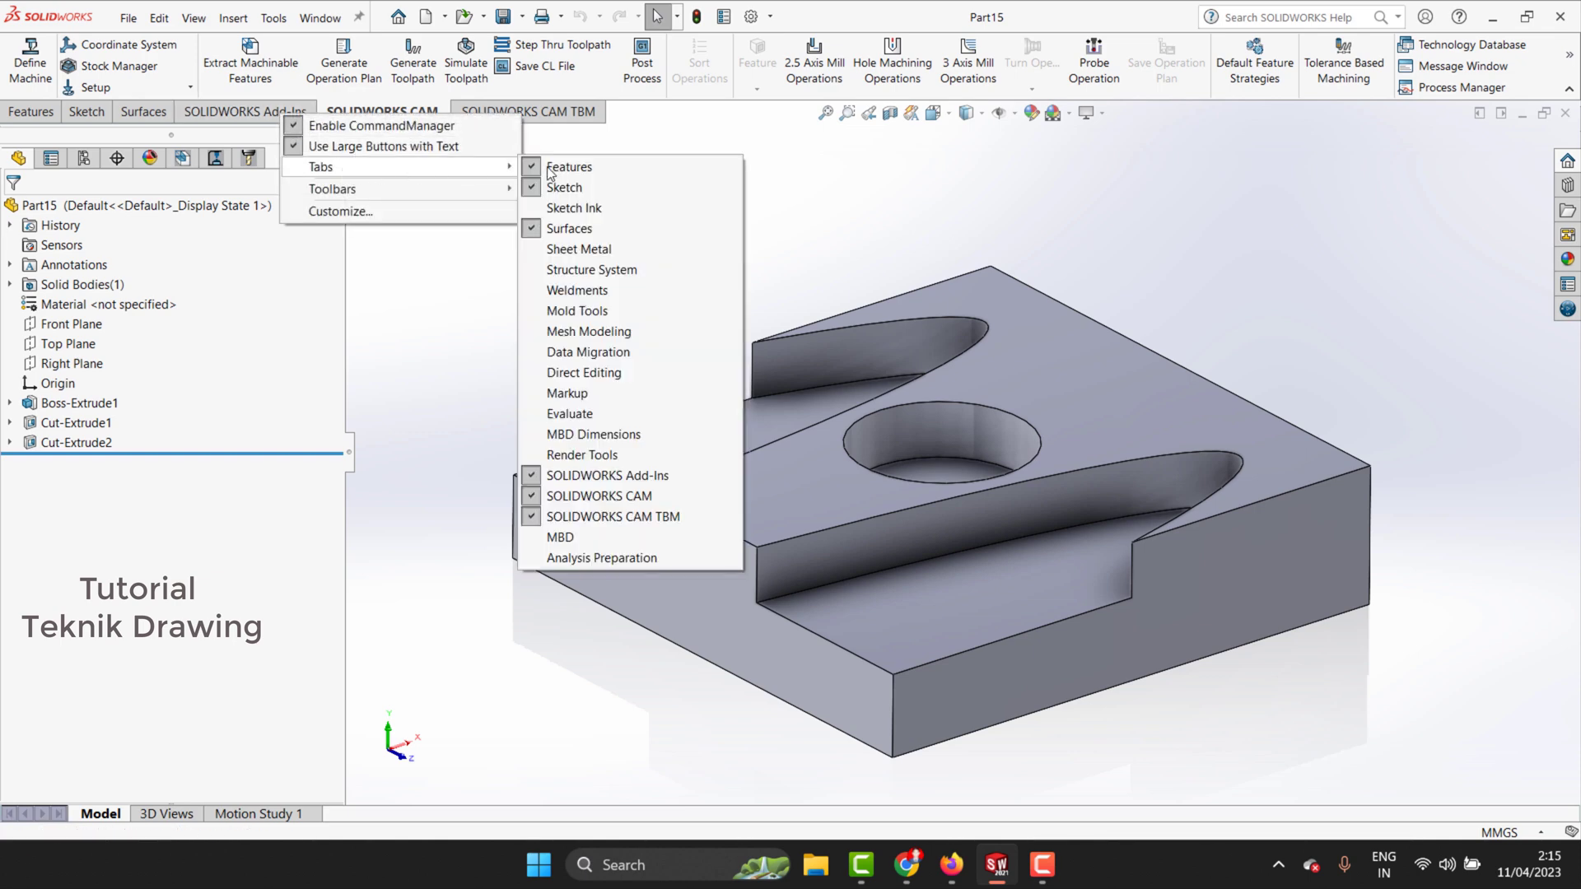
pyautogui.click(417, 323)
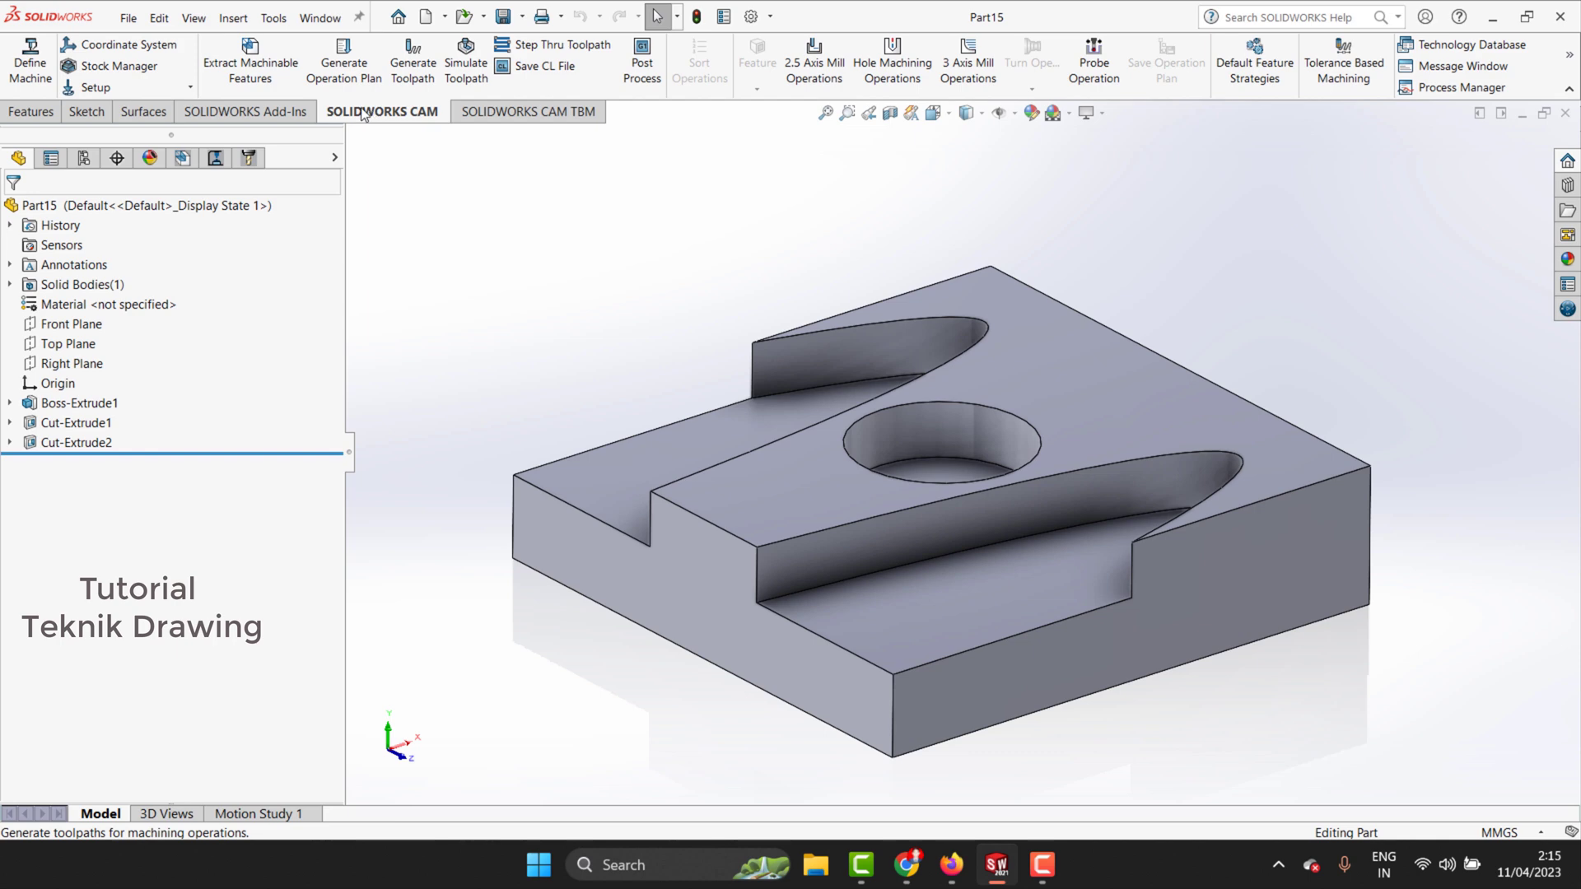
pyautogui.click(33, 74)
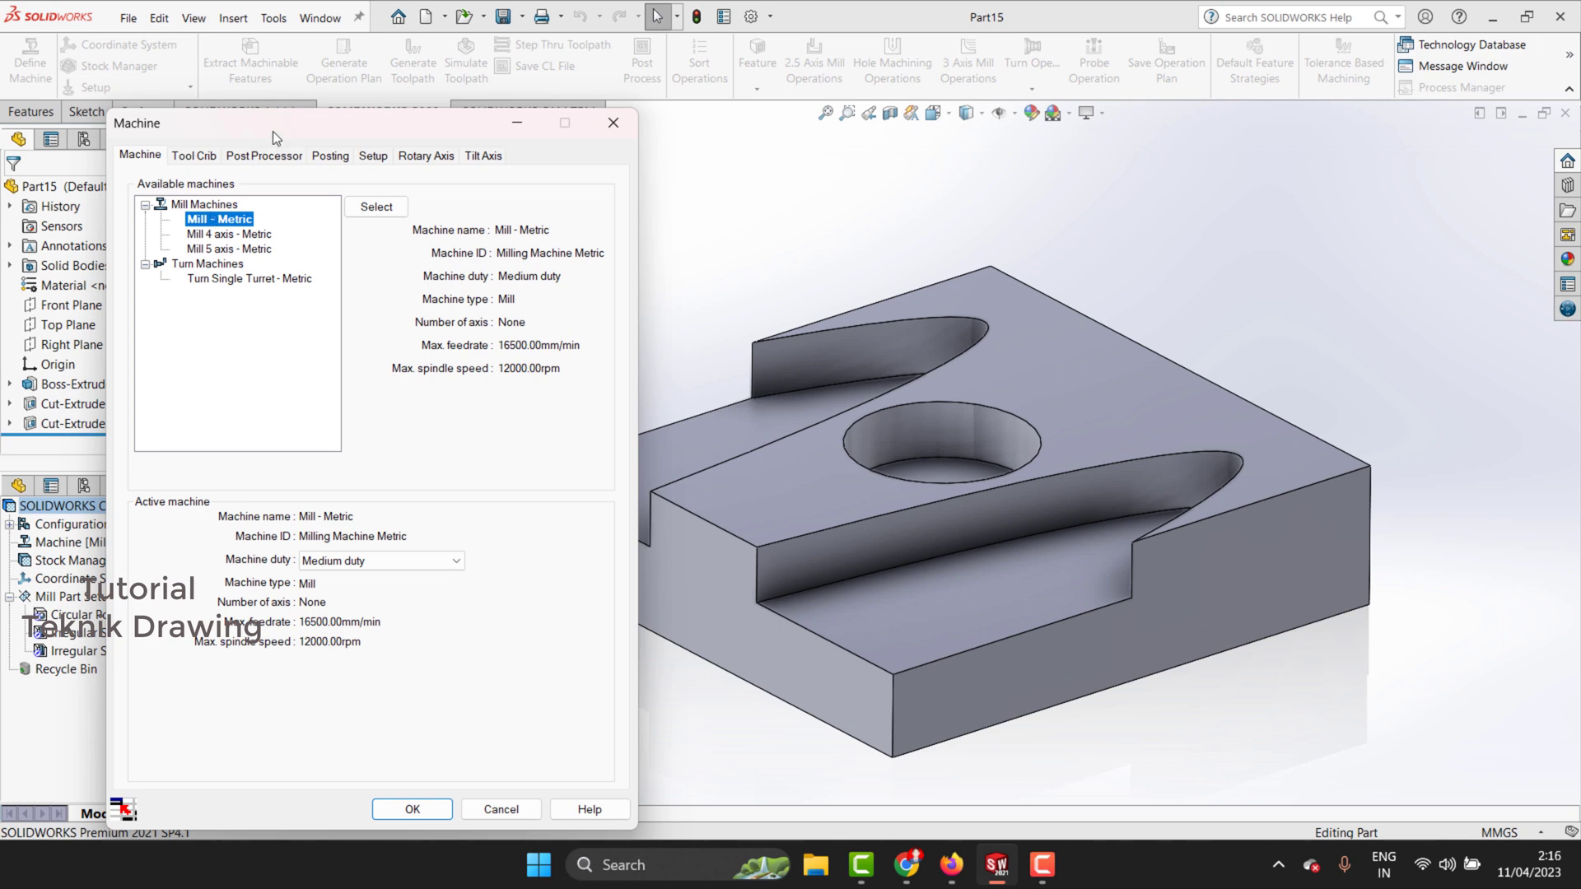
pyautogui.moveTo(274, 131); pyautogui.dragTo(273, 69)
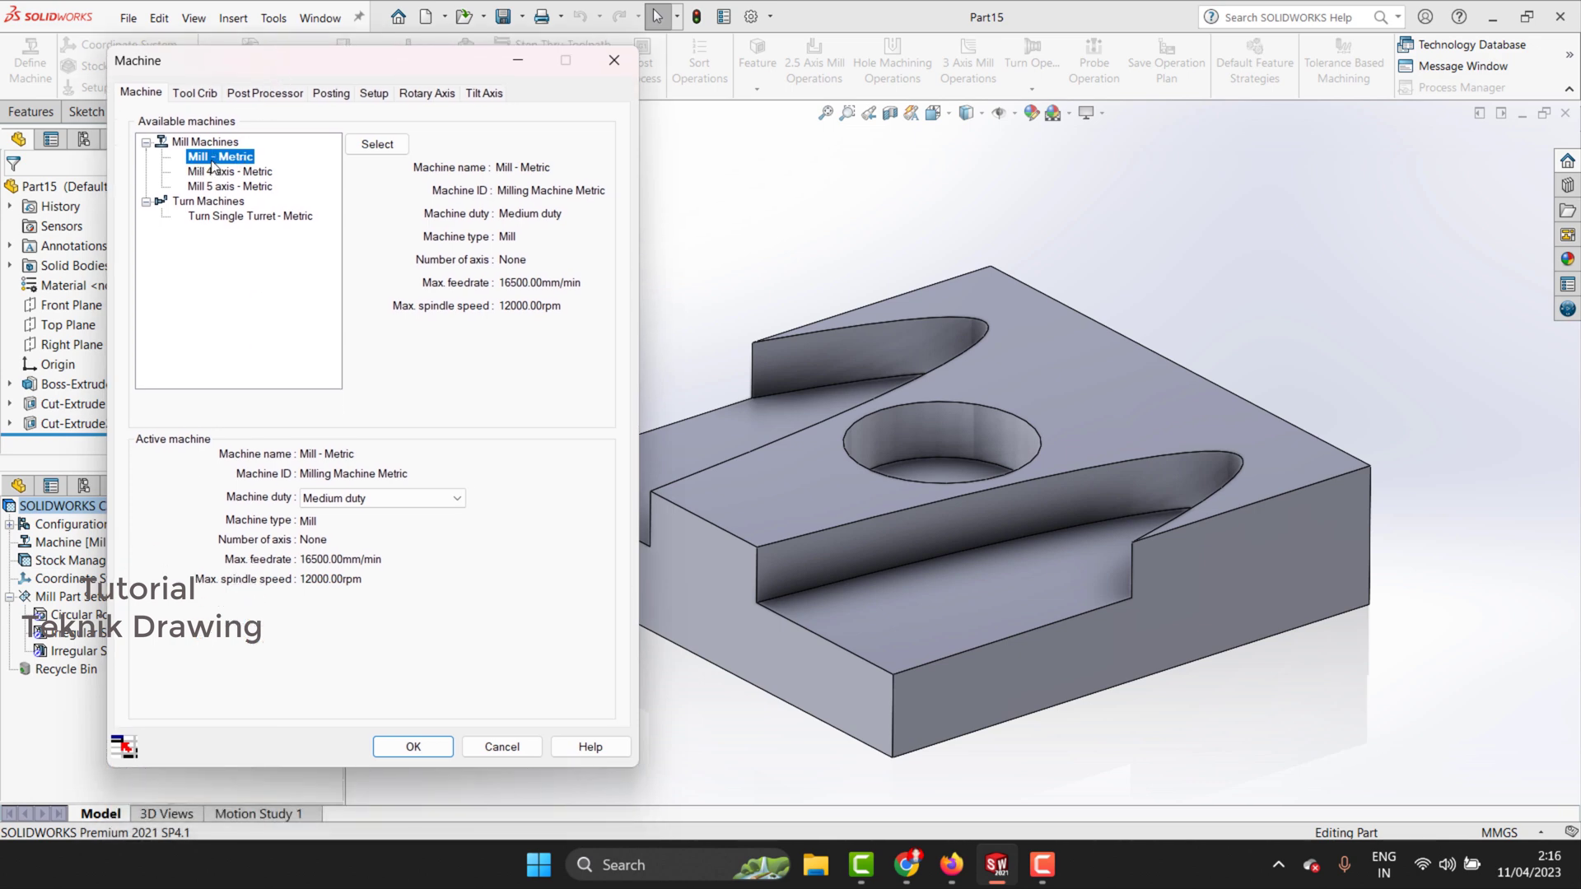
pyautogui.click(377, 145)
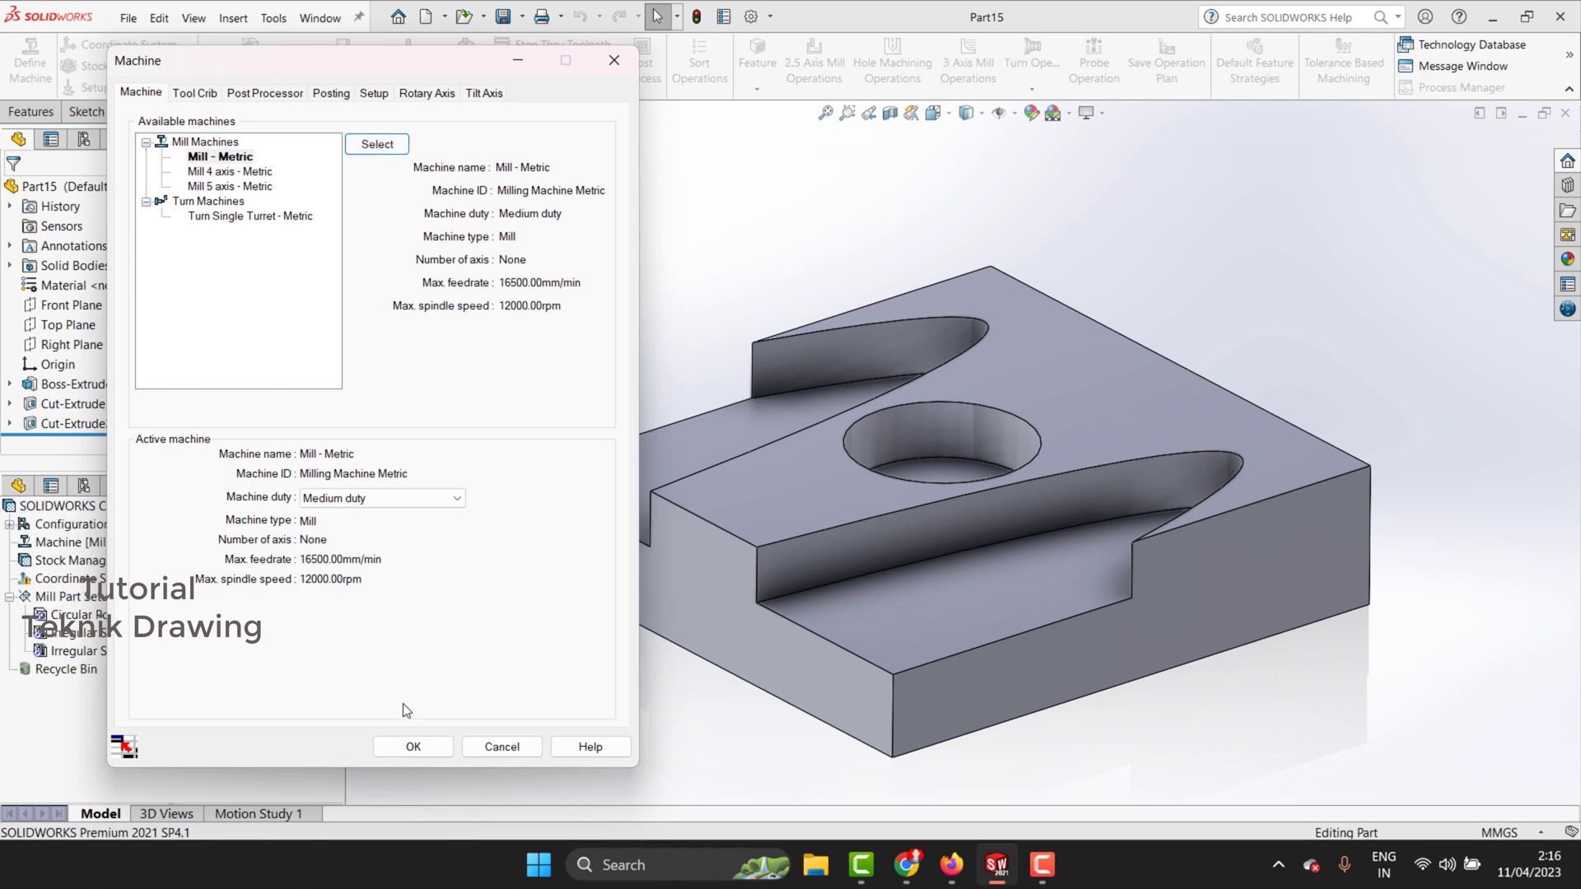
pyautogui.click(413, 746)
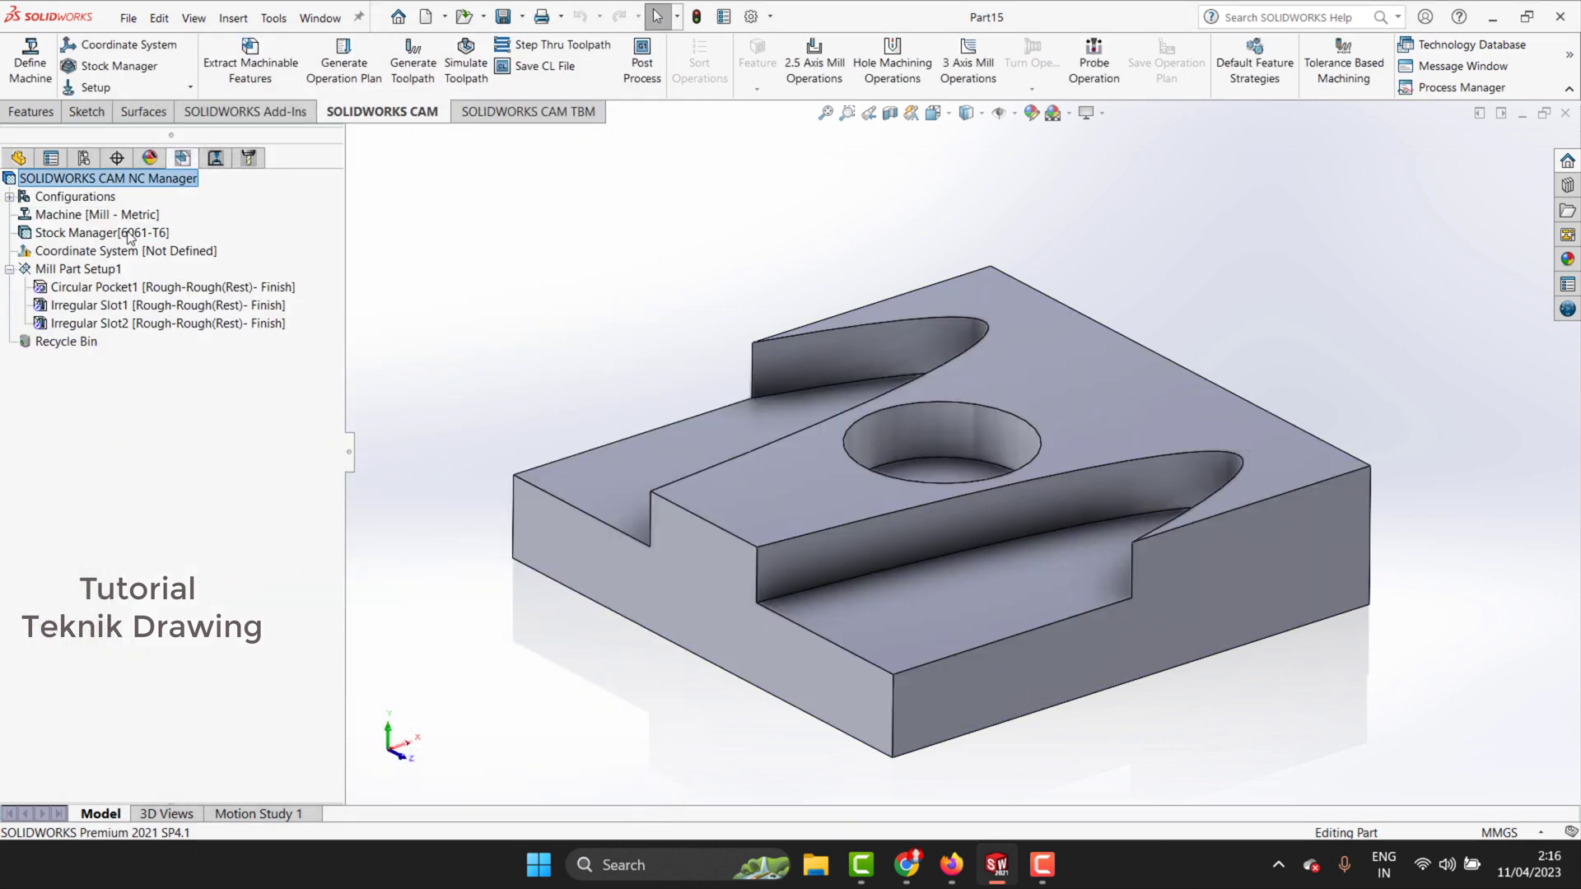
# Step: Open the Stock Manager's definition for editing
pyautogui.rightClick(130, 235)
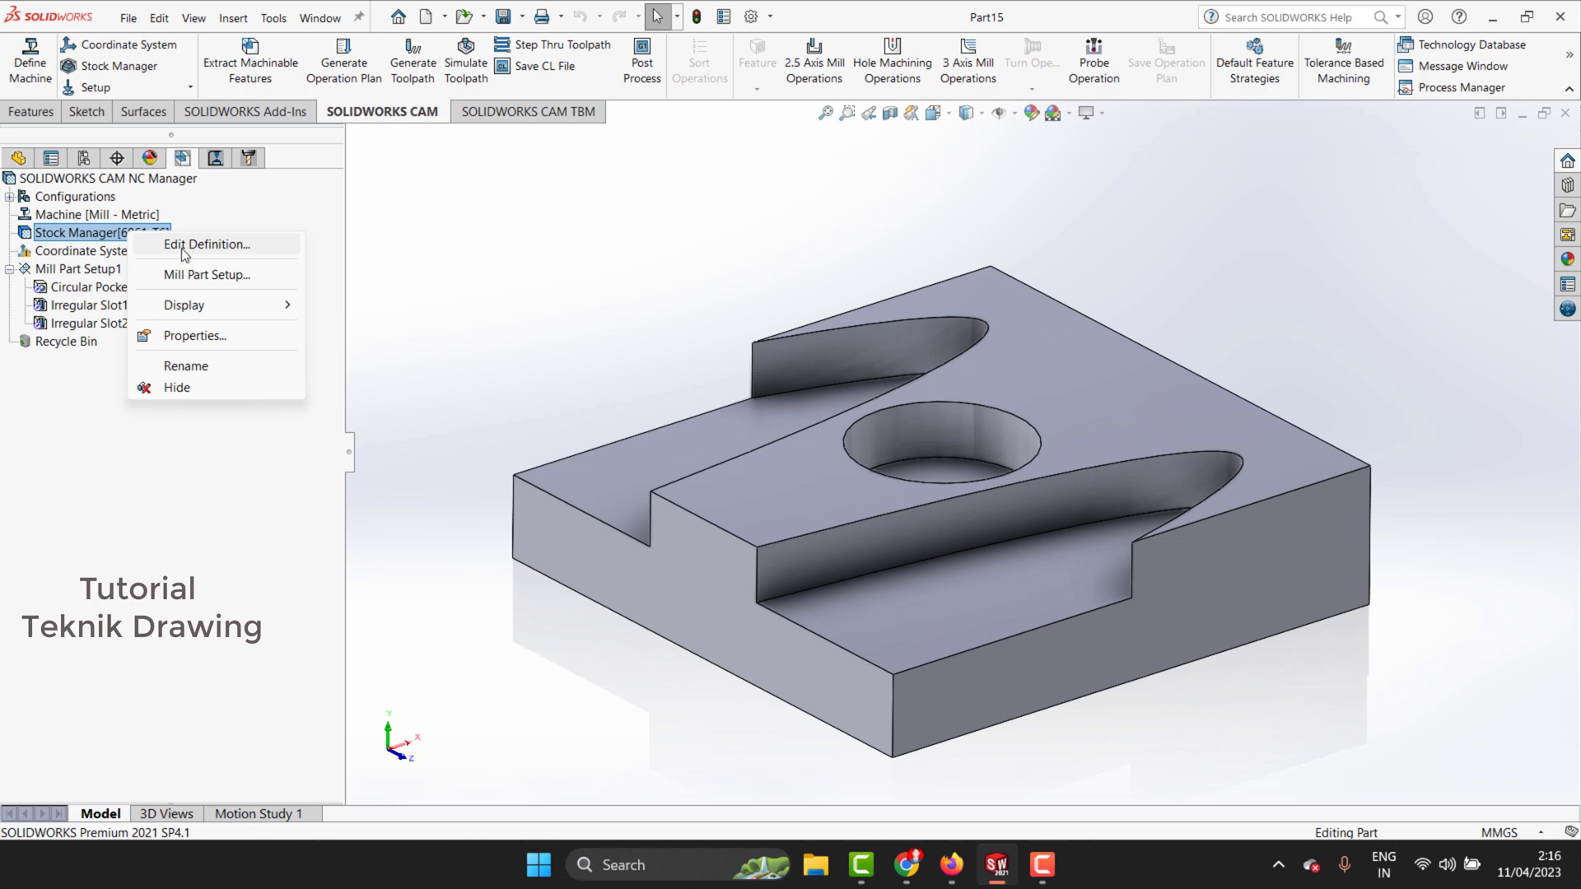
pyautogui.click(183, 250)
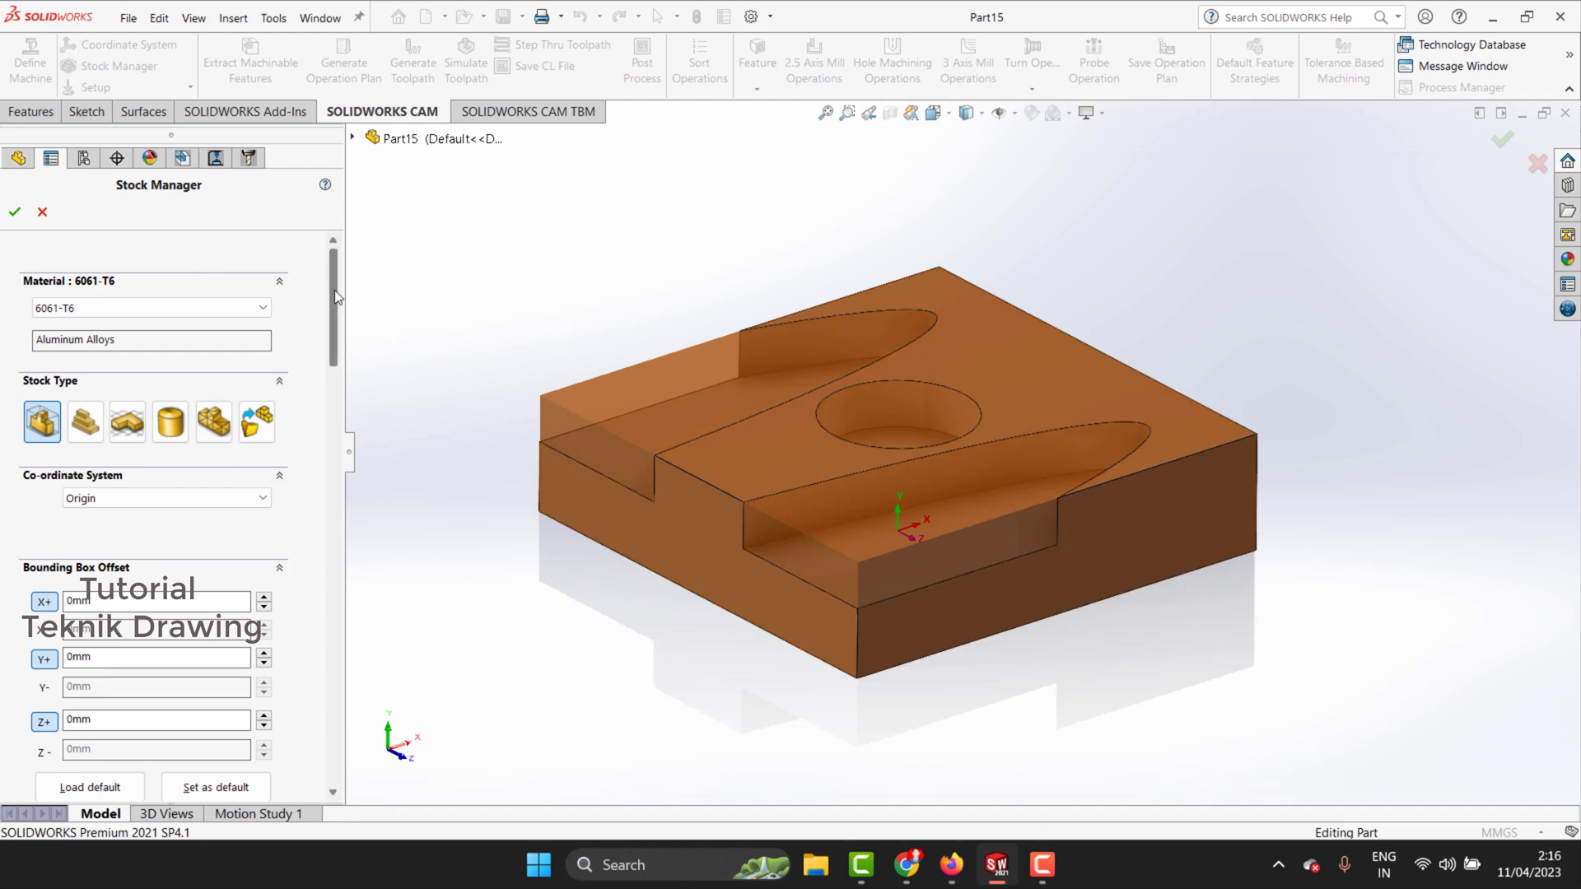
pyautogui.moveTo(335, 296); pyautogui.dragTo(328, 326)
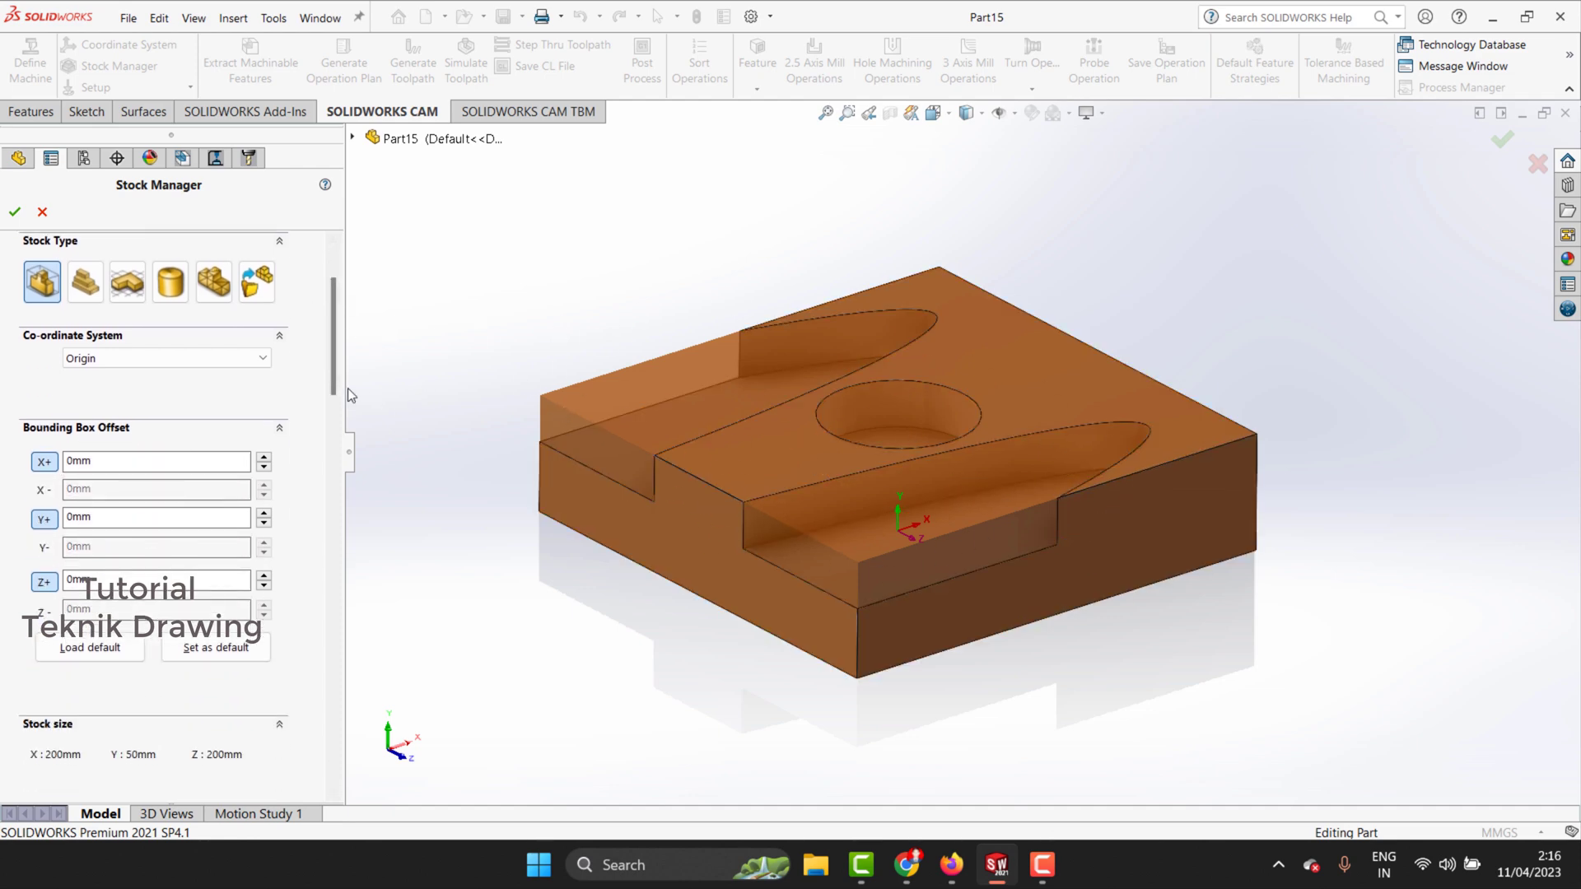
pyautogui.scroll(1, 323, 338)
pyautogui.scroll(2, 328, 329)
pyautogui.scroll(-2, 331, 346)
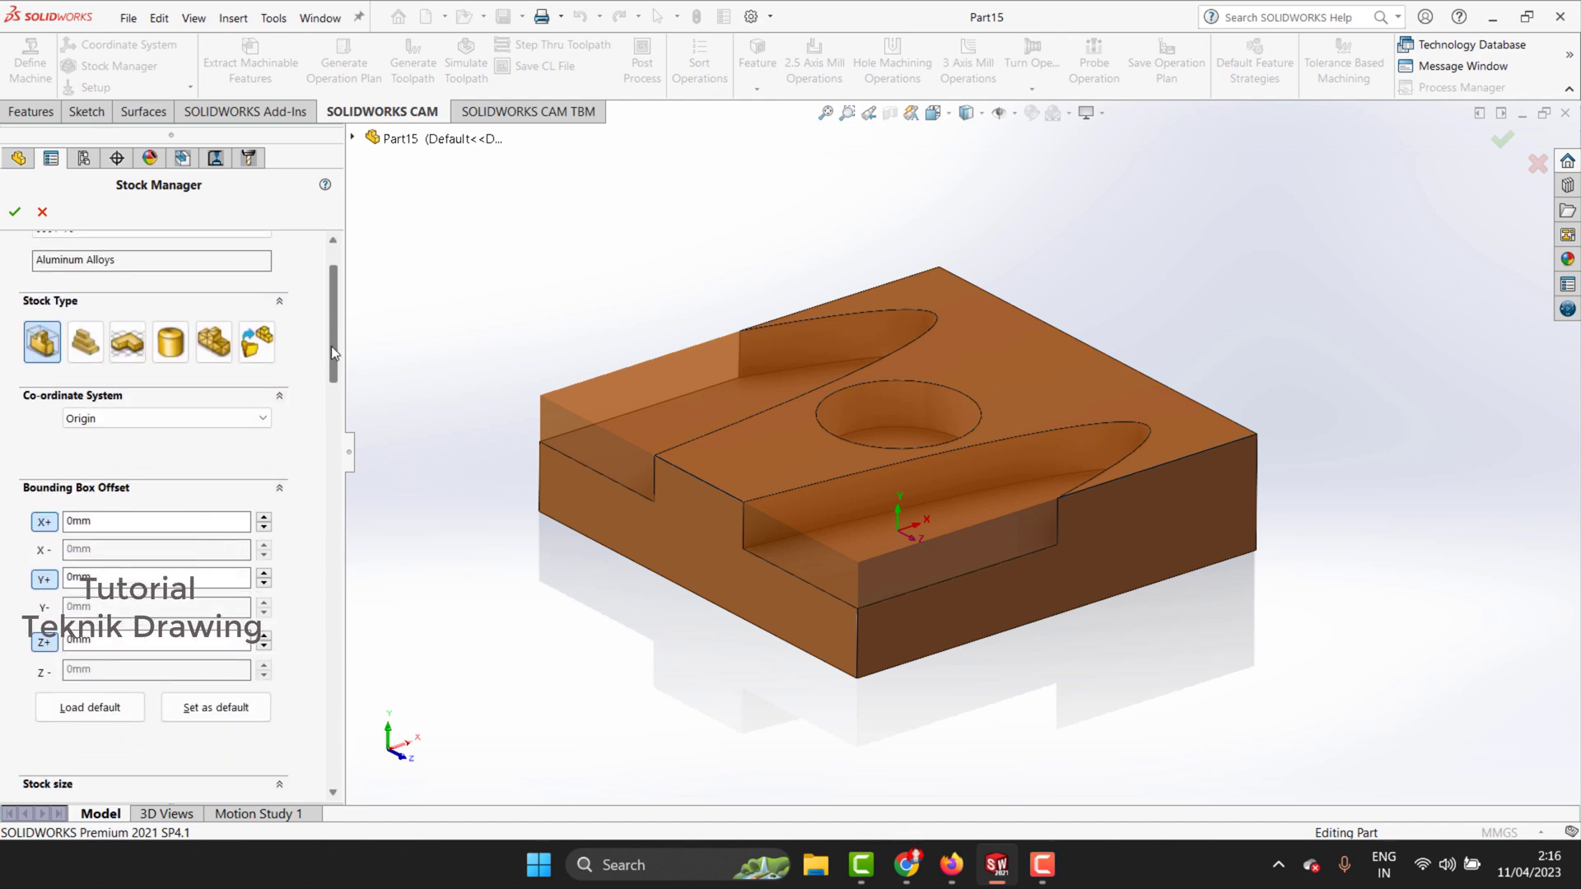
pyautogui.scroll(2, 329, 330)
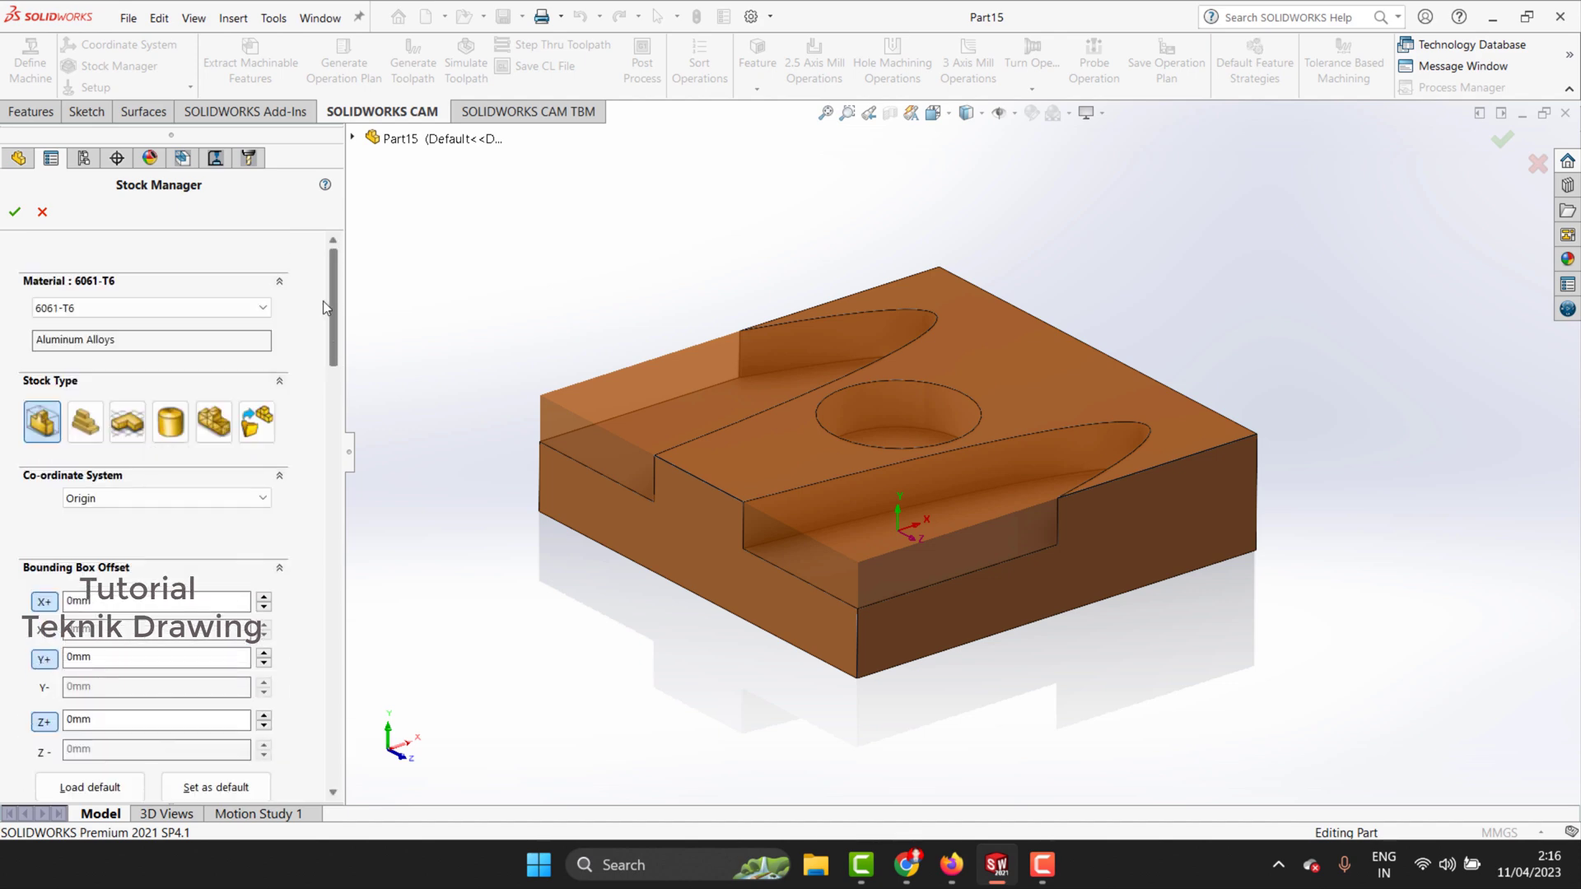
# Step: Try 360 stainless, 4140 HT and 1018, then set and confirm 6061-T4 as stock material
pyautogui.click(159, 313)
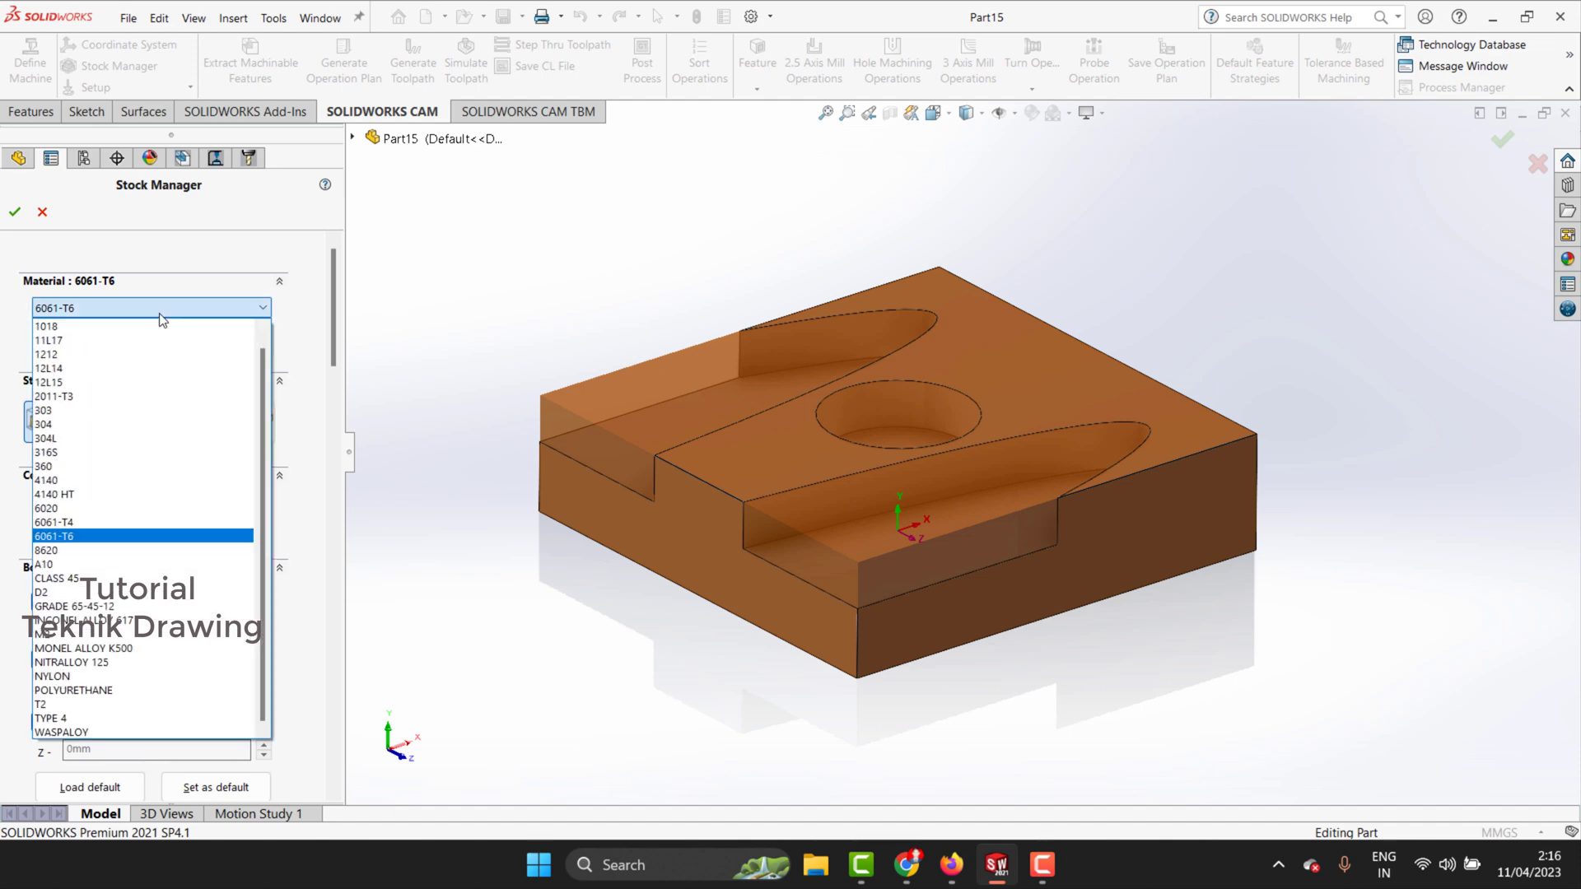
pyautogui.click(159, 313)
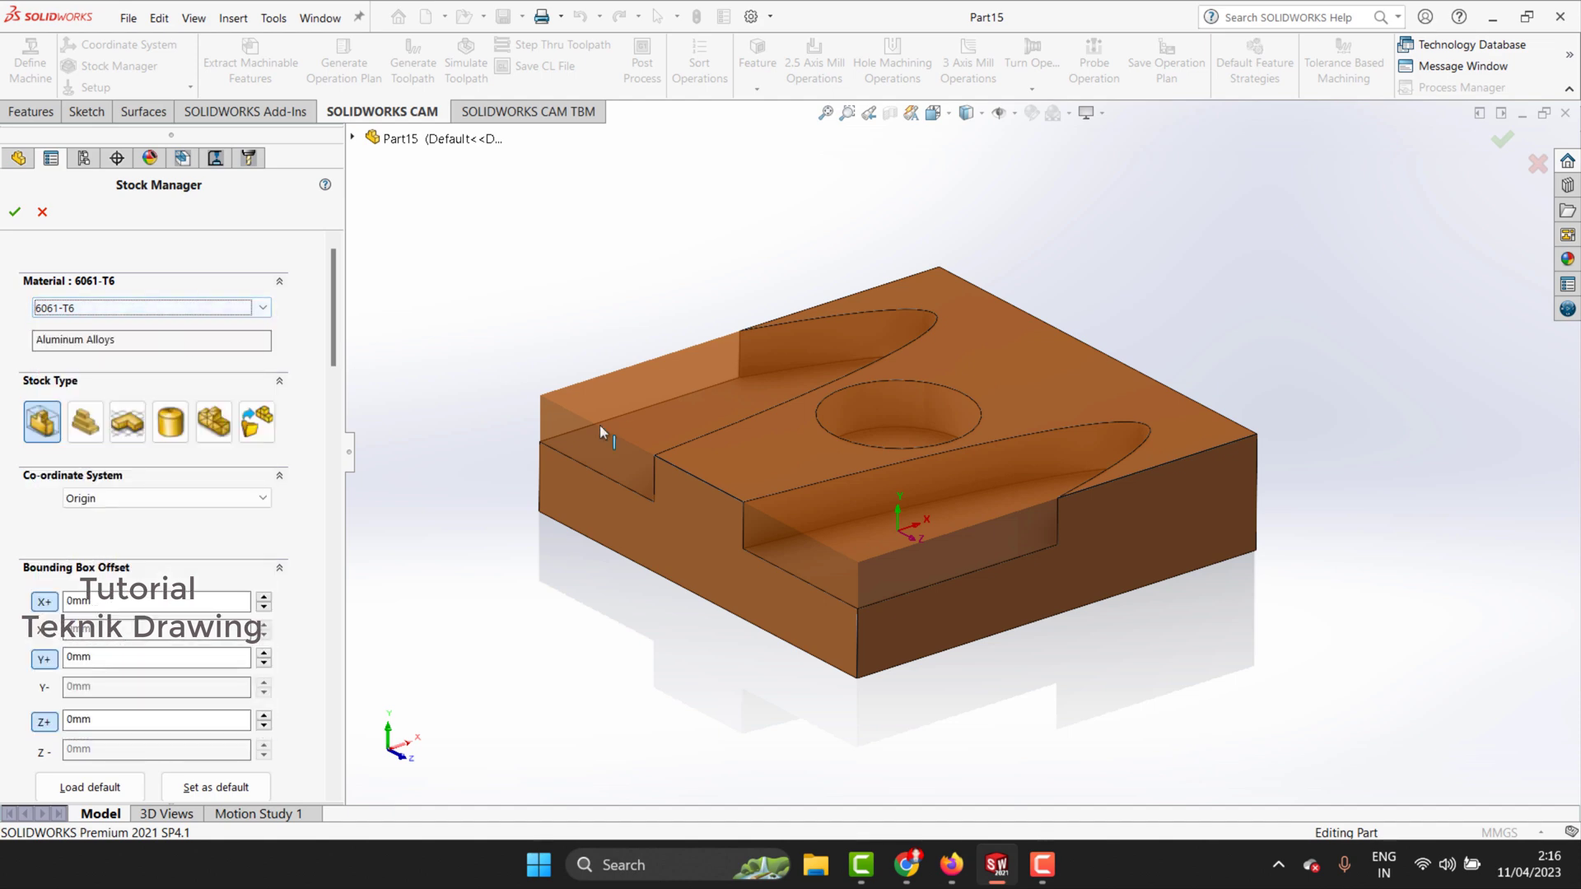
pyautogui.click(162, 309)
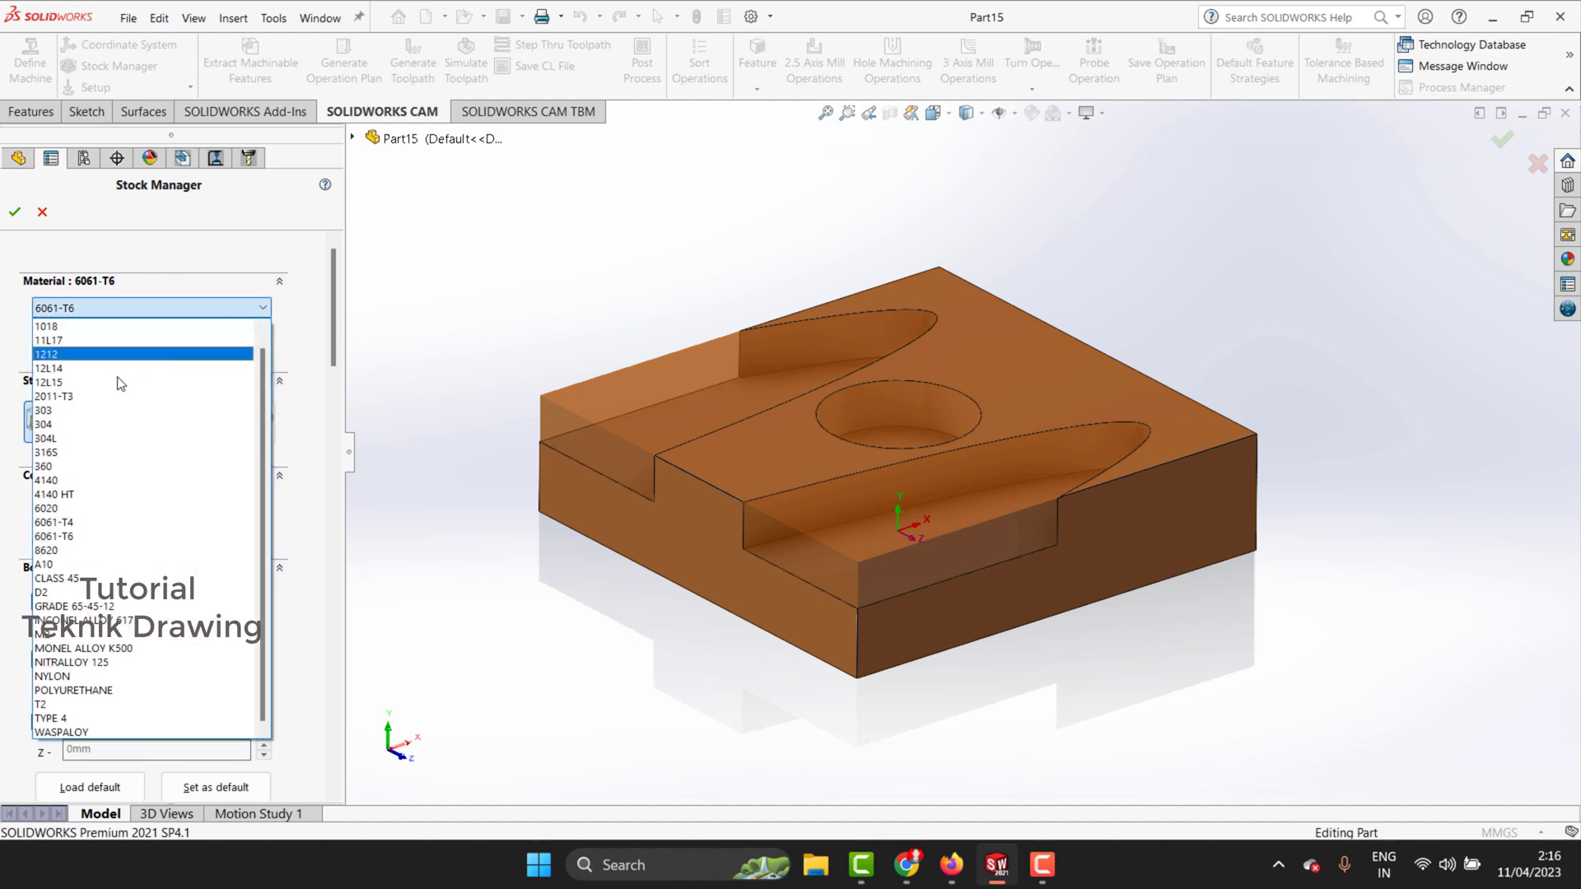
pyautogui.click(115, 451)
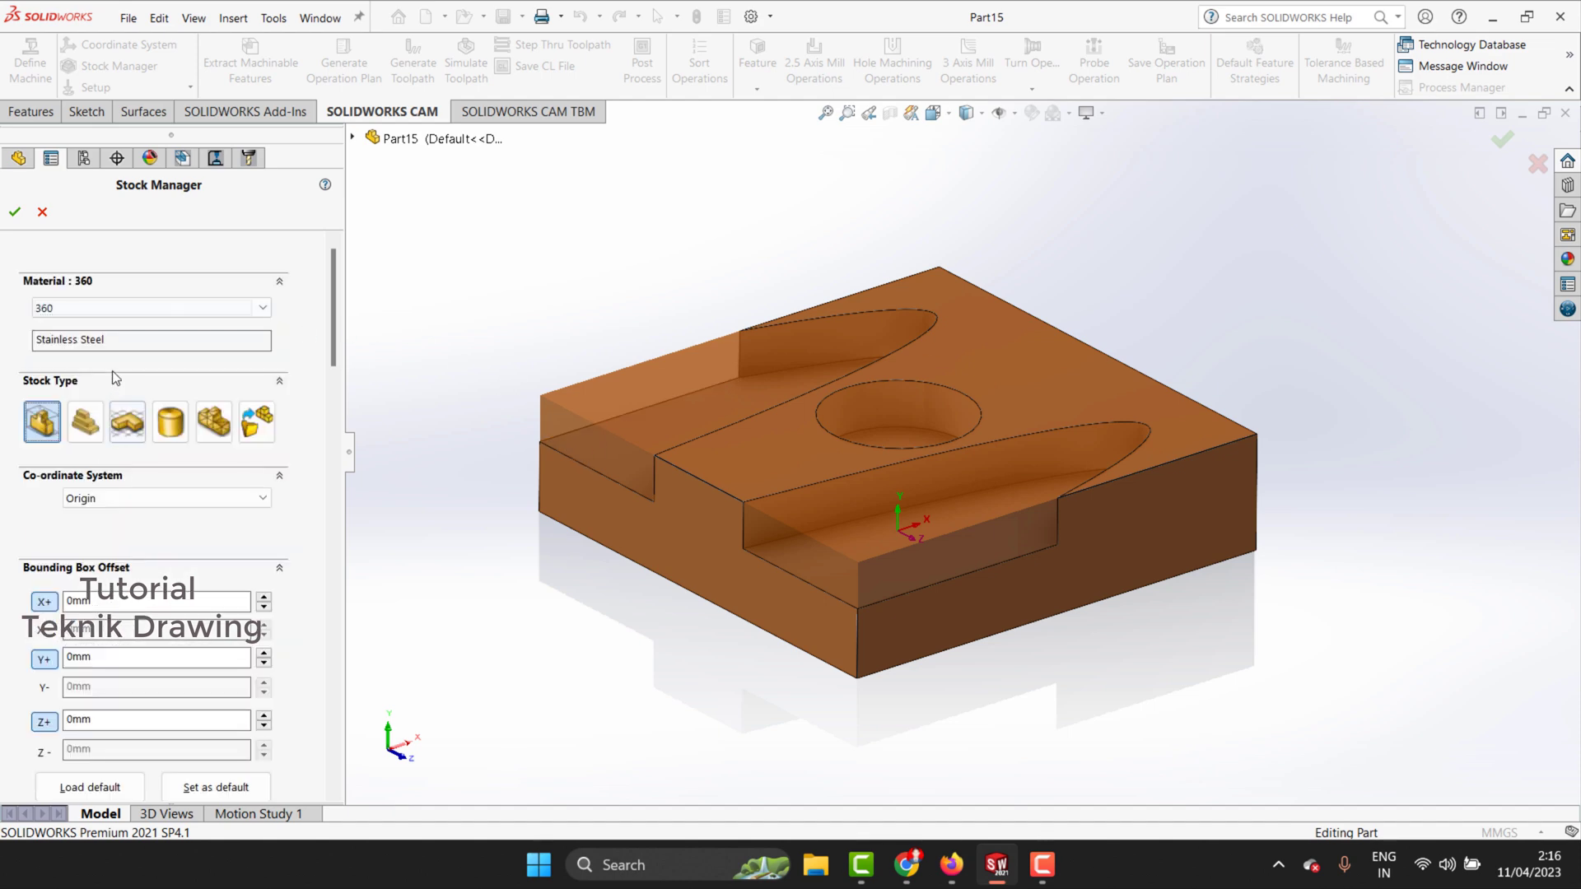
pyautogui.click(150, 305)
pyautogui.click(107, 499)
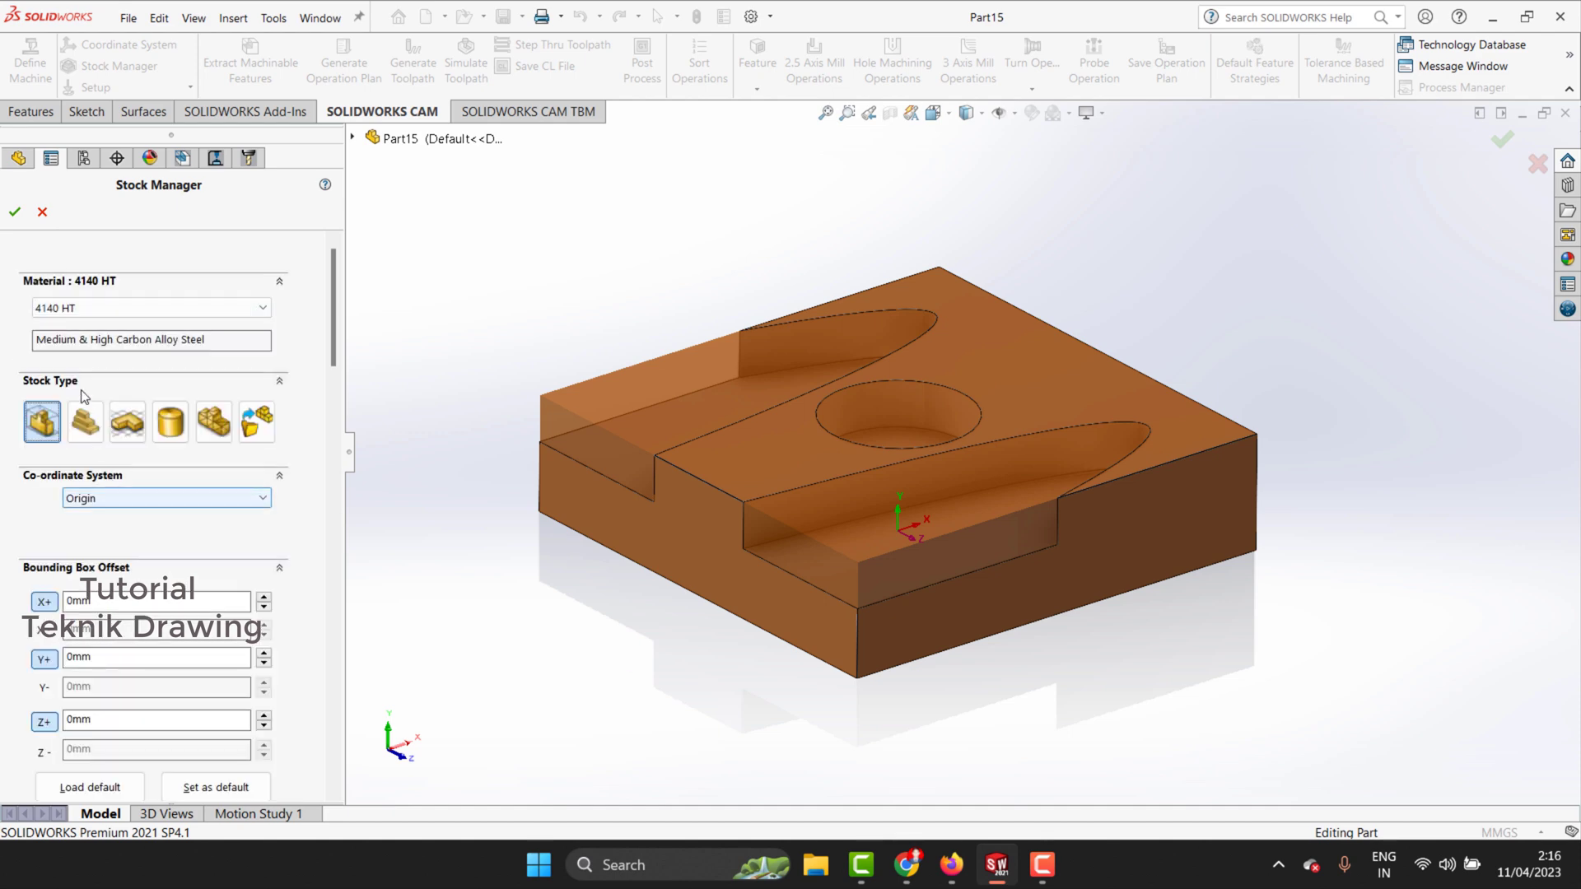
pyautogui.click(125, 307)
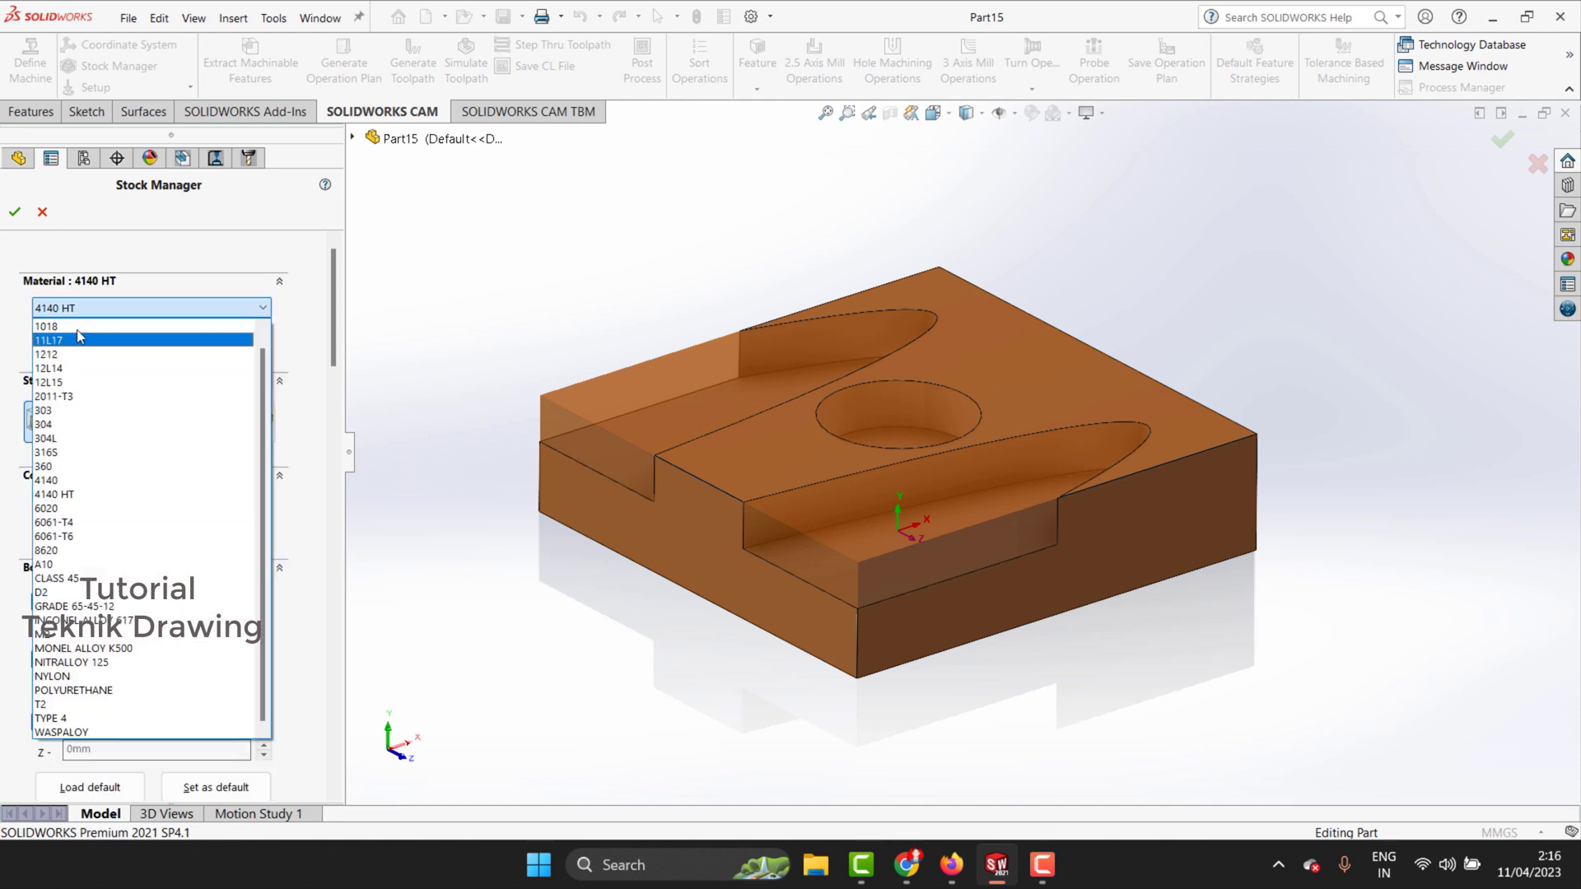
pyautogui.click(97, 327)
pyautogui.click(139, 308)
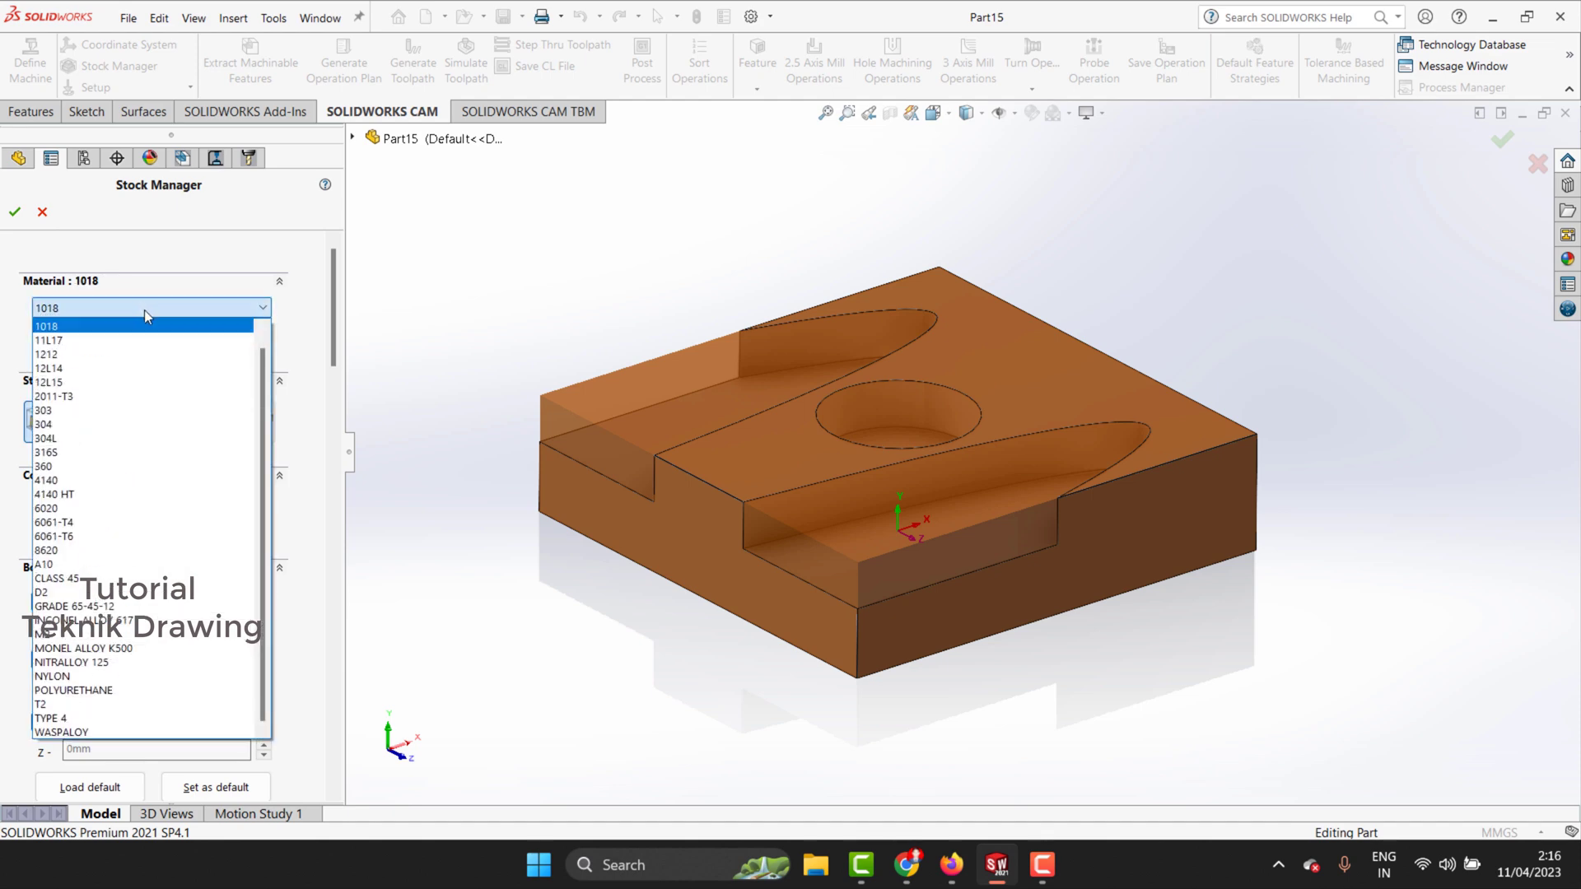
pyautogui.click(85, 523)
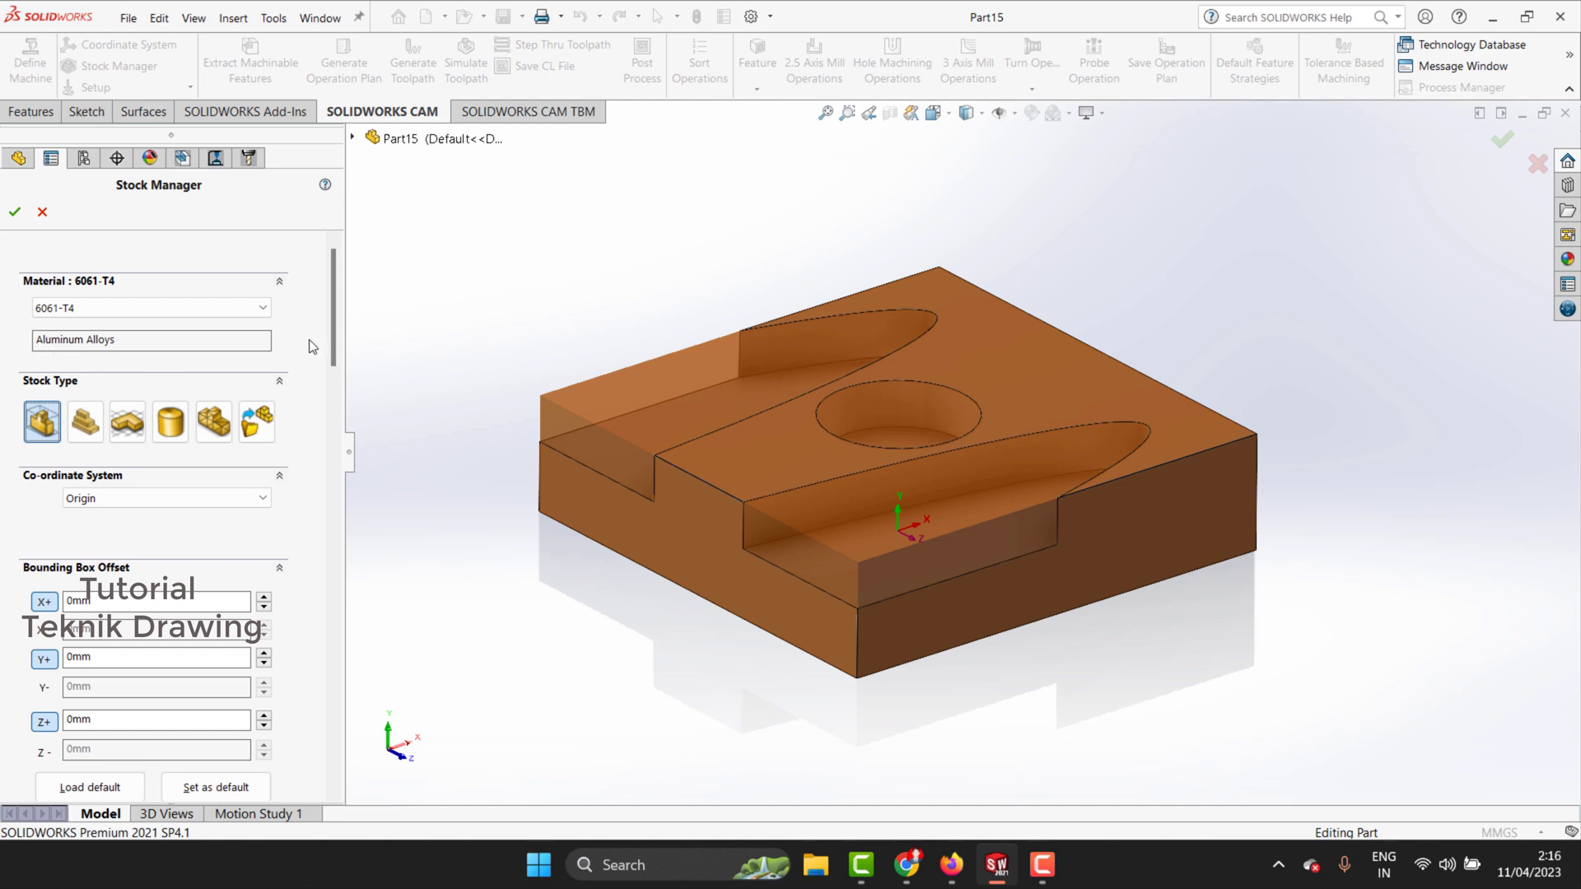
pyautogui.scroll(-5, 330, 370)
pyautogui.scroll(-3, 320, 416)
pyautogui.scroll(10, 319, 416)
pyautogui.click(14, 213)
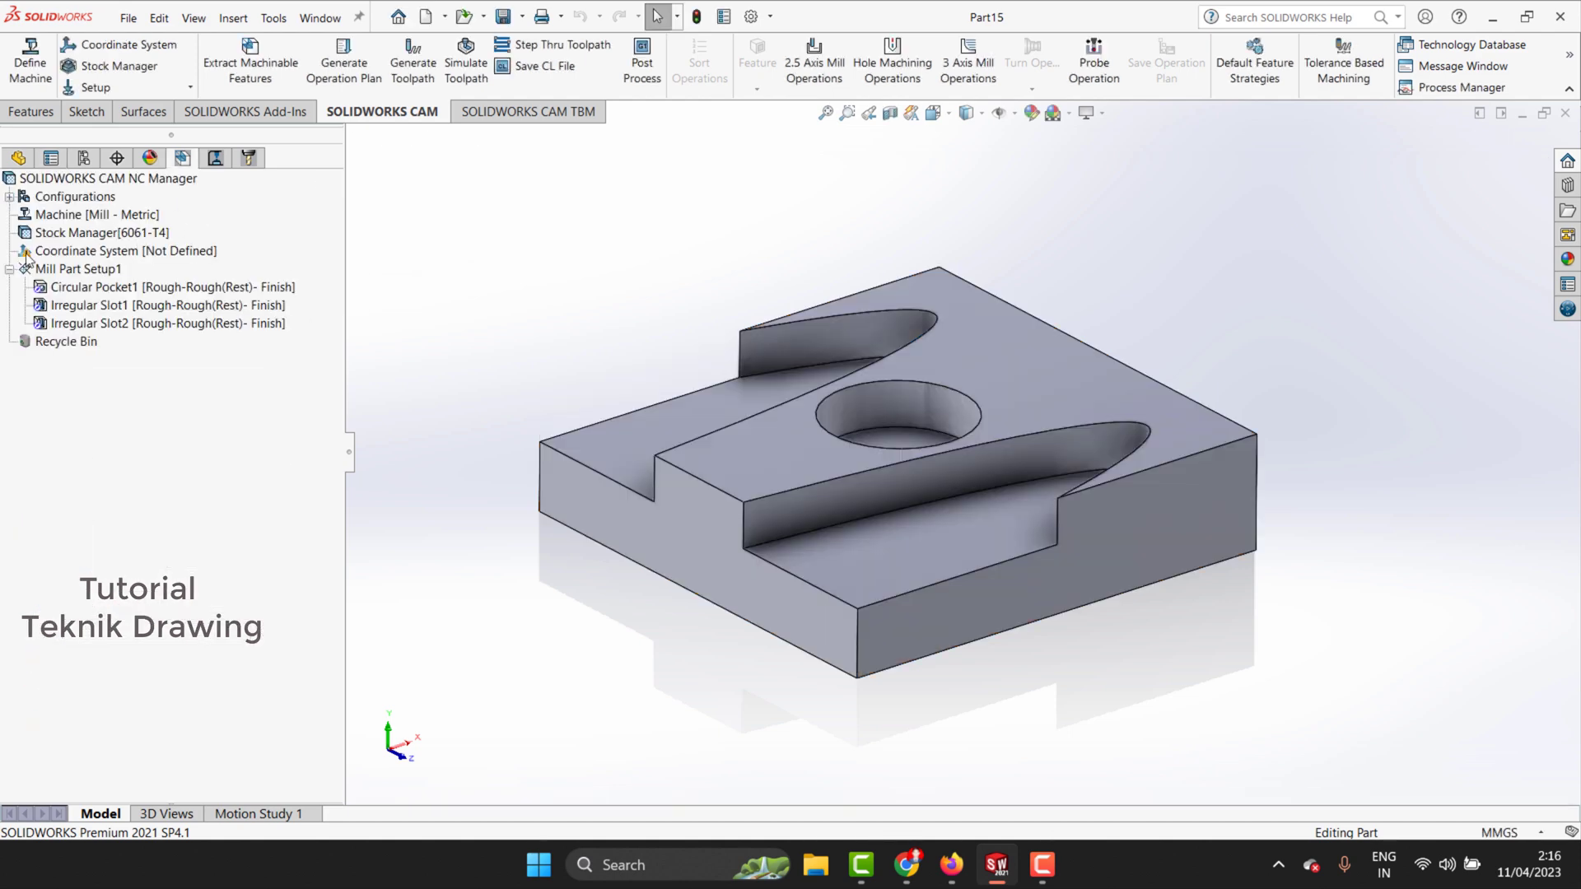
# Step: Place the fixture coordinate origin on the stock bounding-box vertex above the pocket, then rebuild features
pyautogui.click(62, 252)
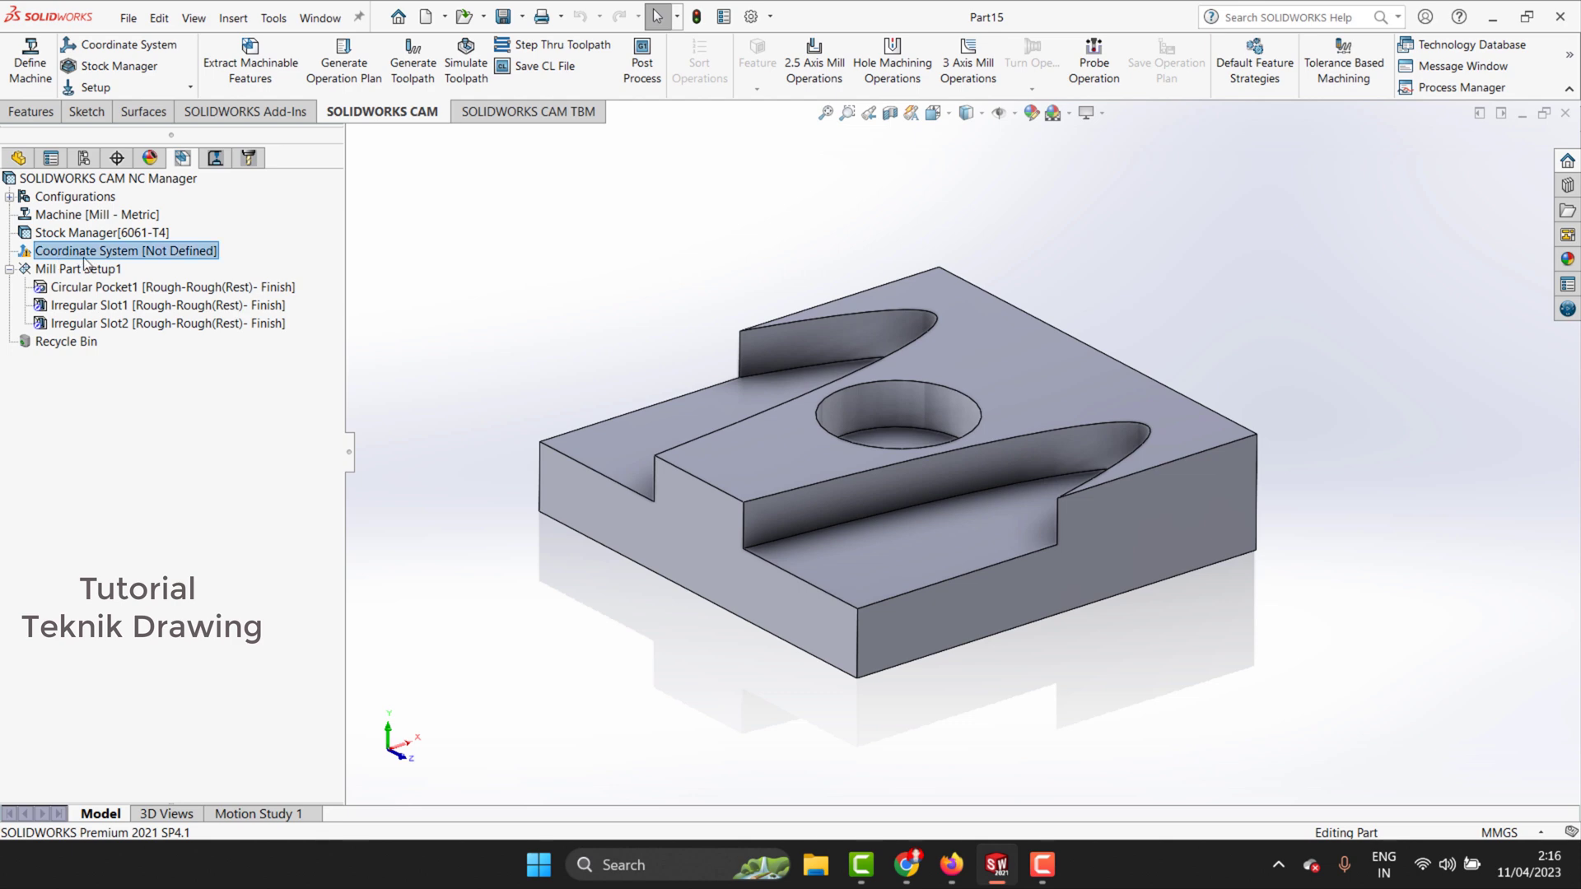
pyautogui.rightClick(86, 254)
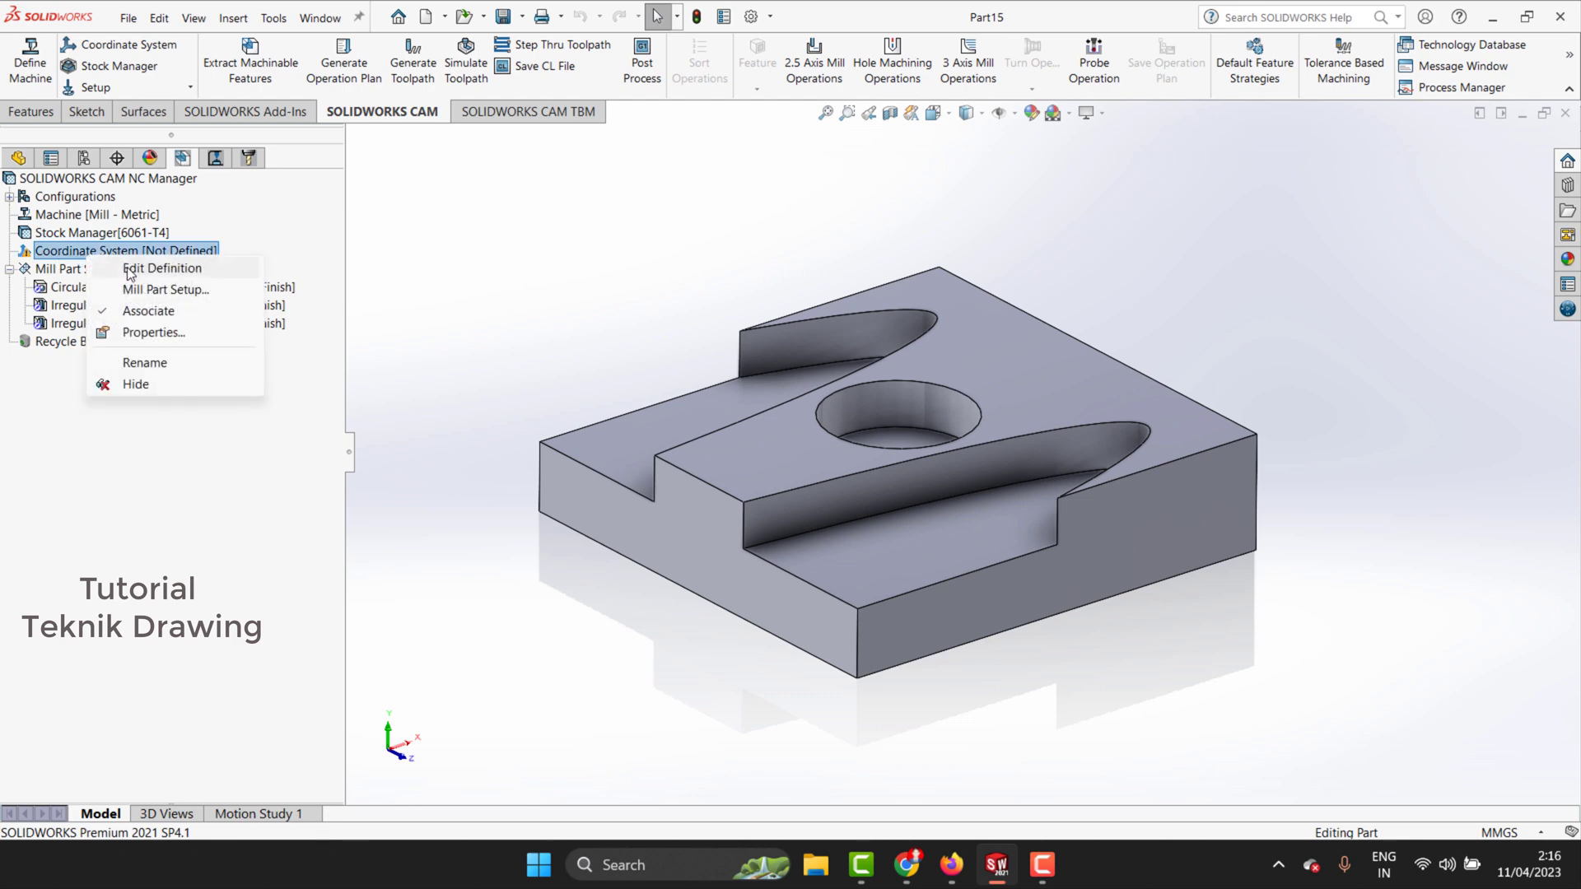
pyautogui.click(129, 268)
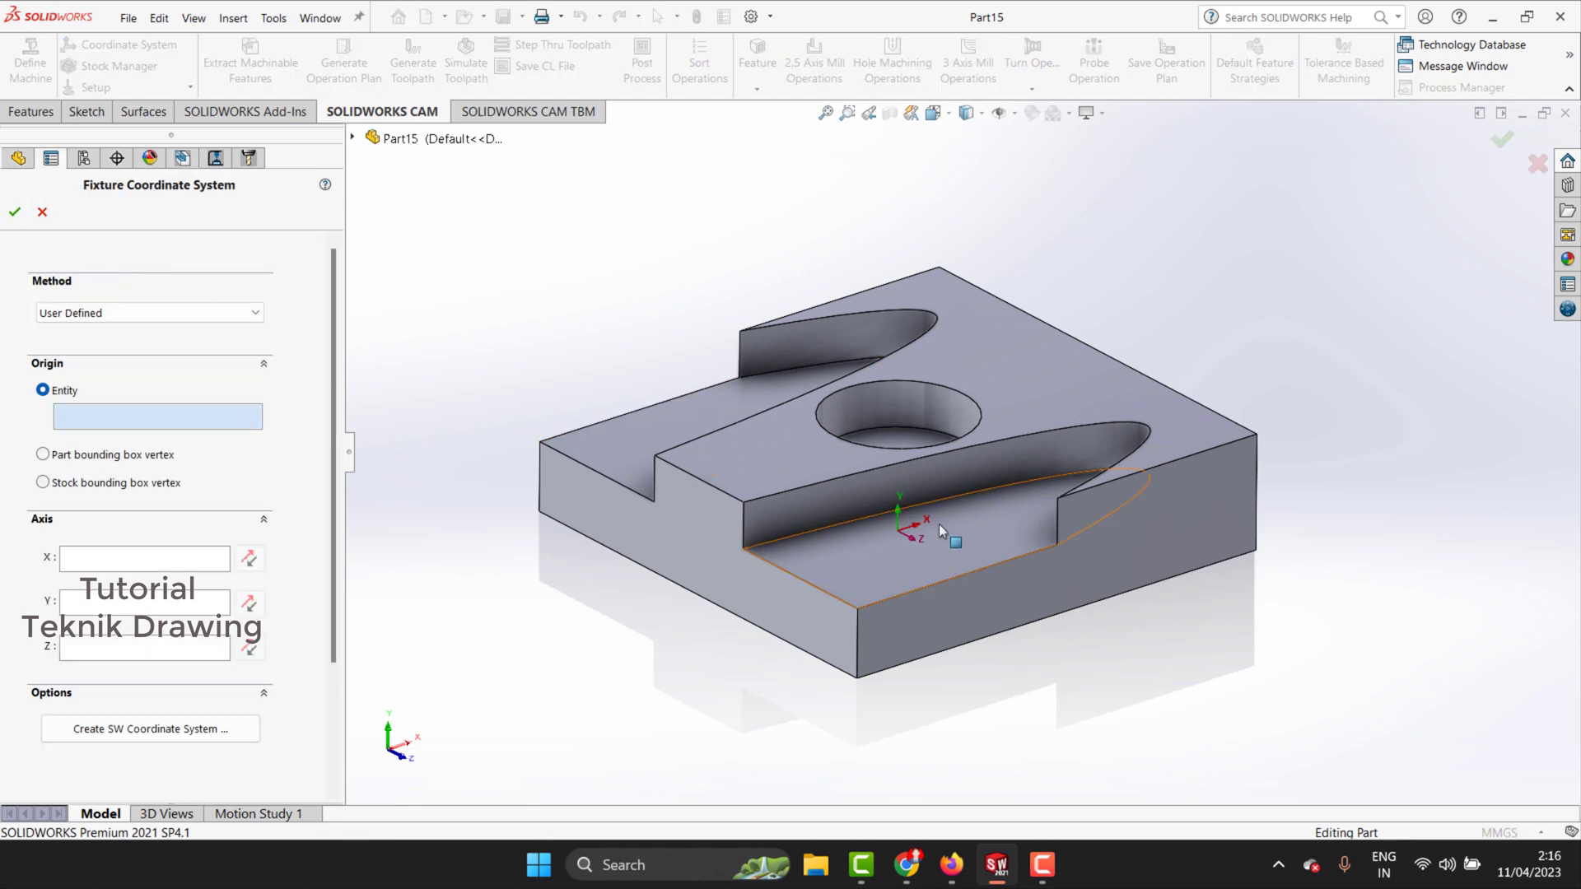
pyautogui.click(42, 483)
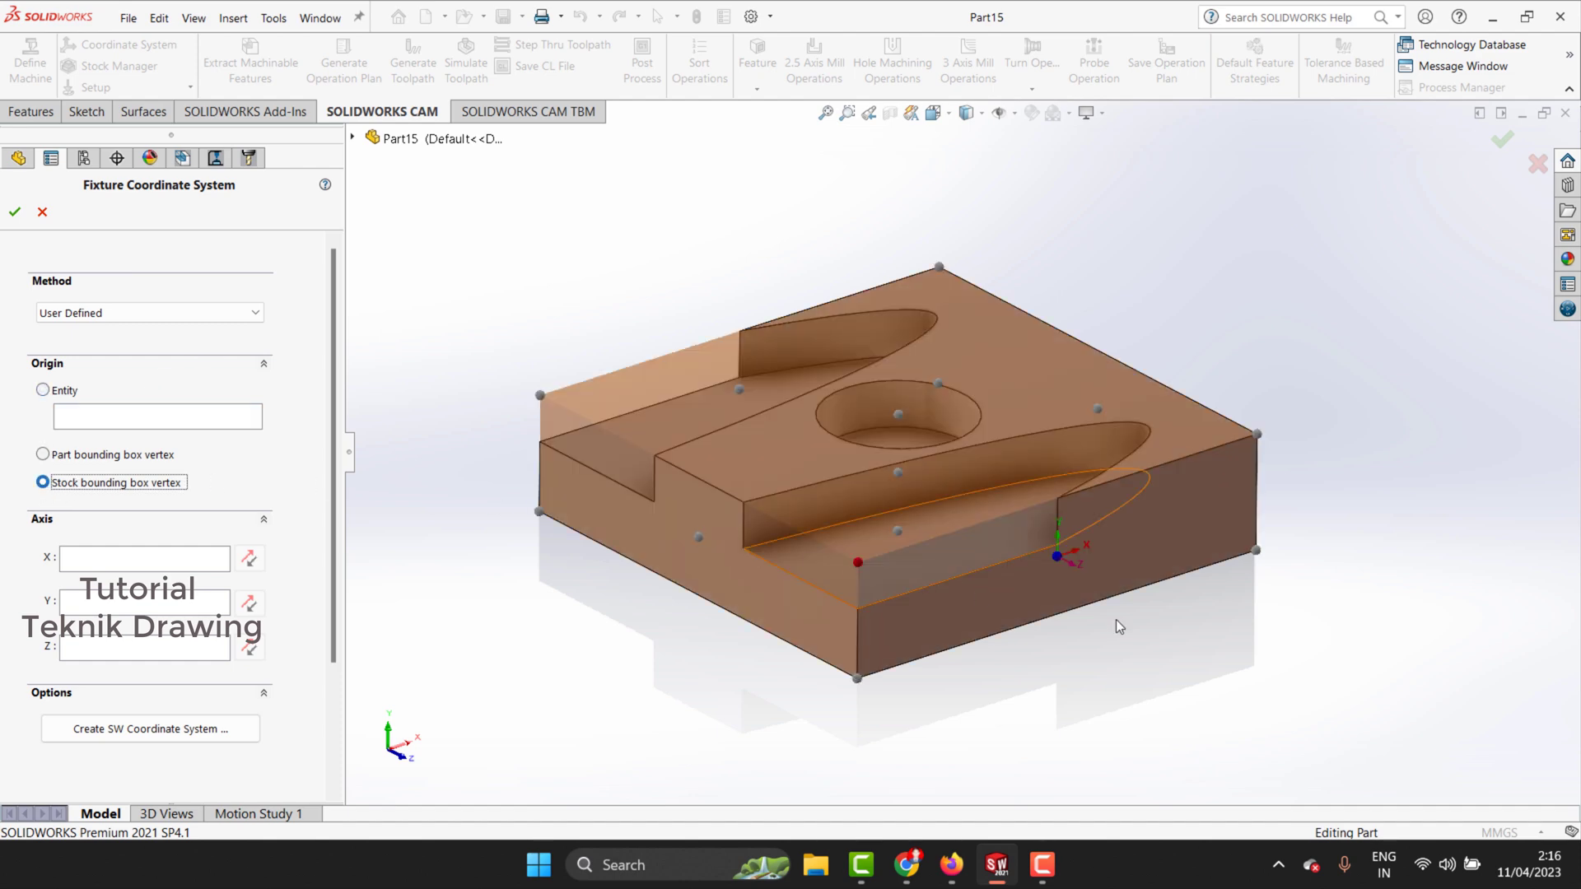
pyautogui.click(899, 416)
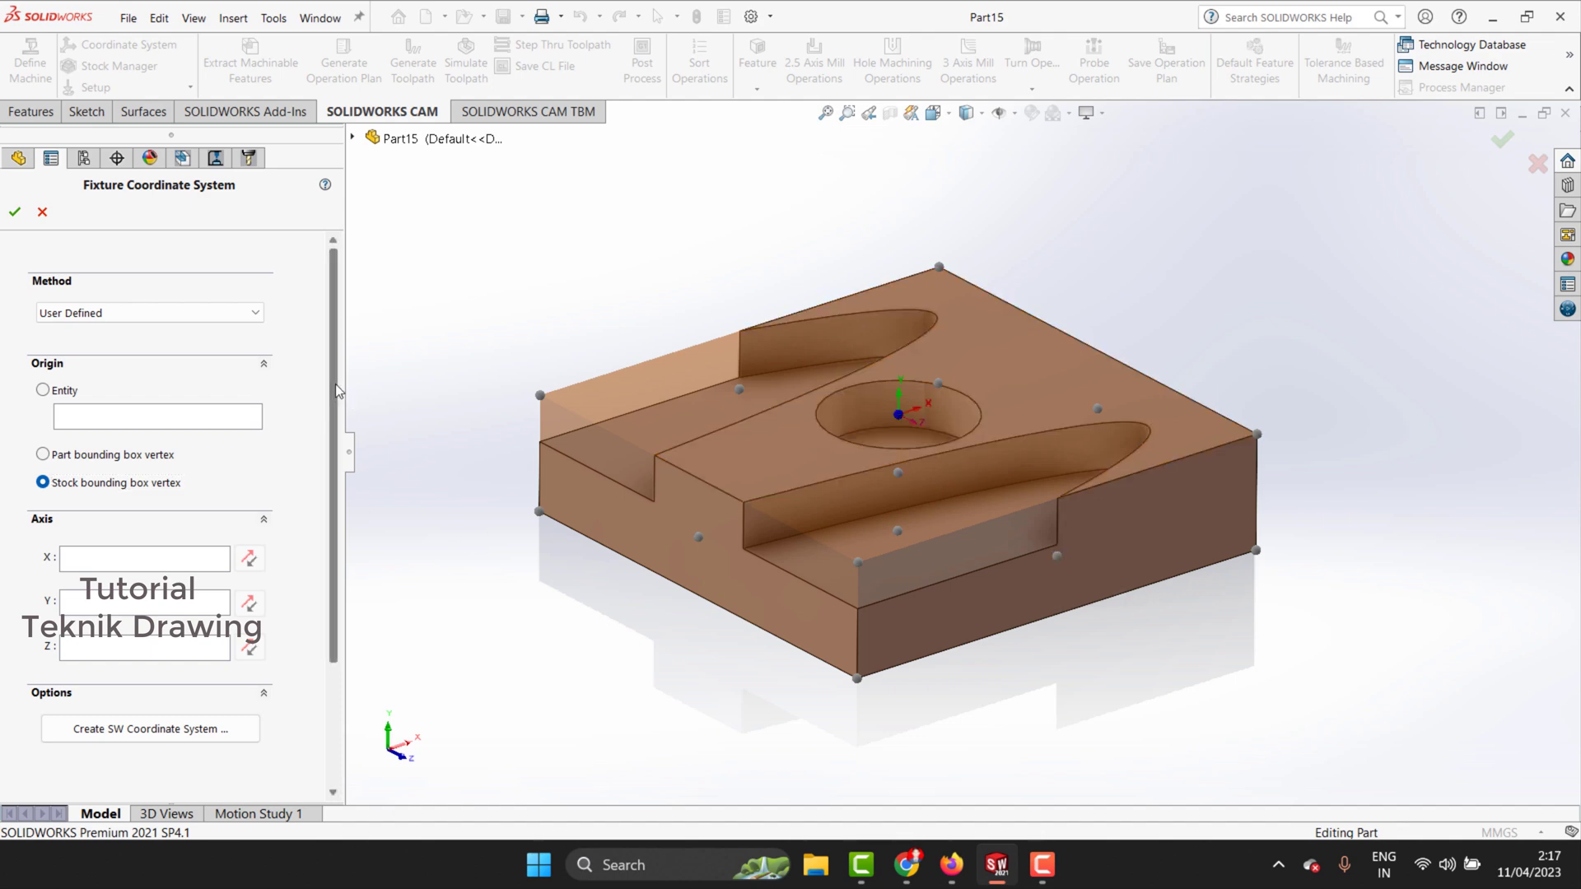
pyautogui.scroll(-2, 324, 478)
pyautogui.click(25, 221)
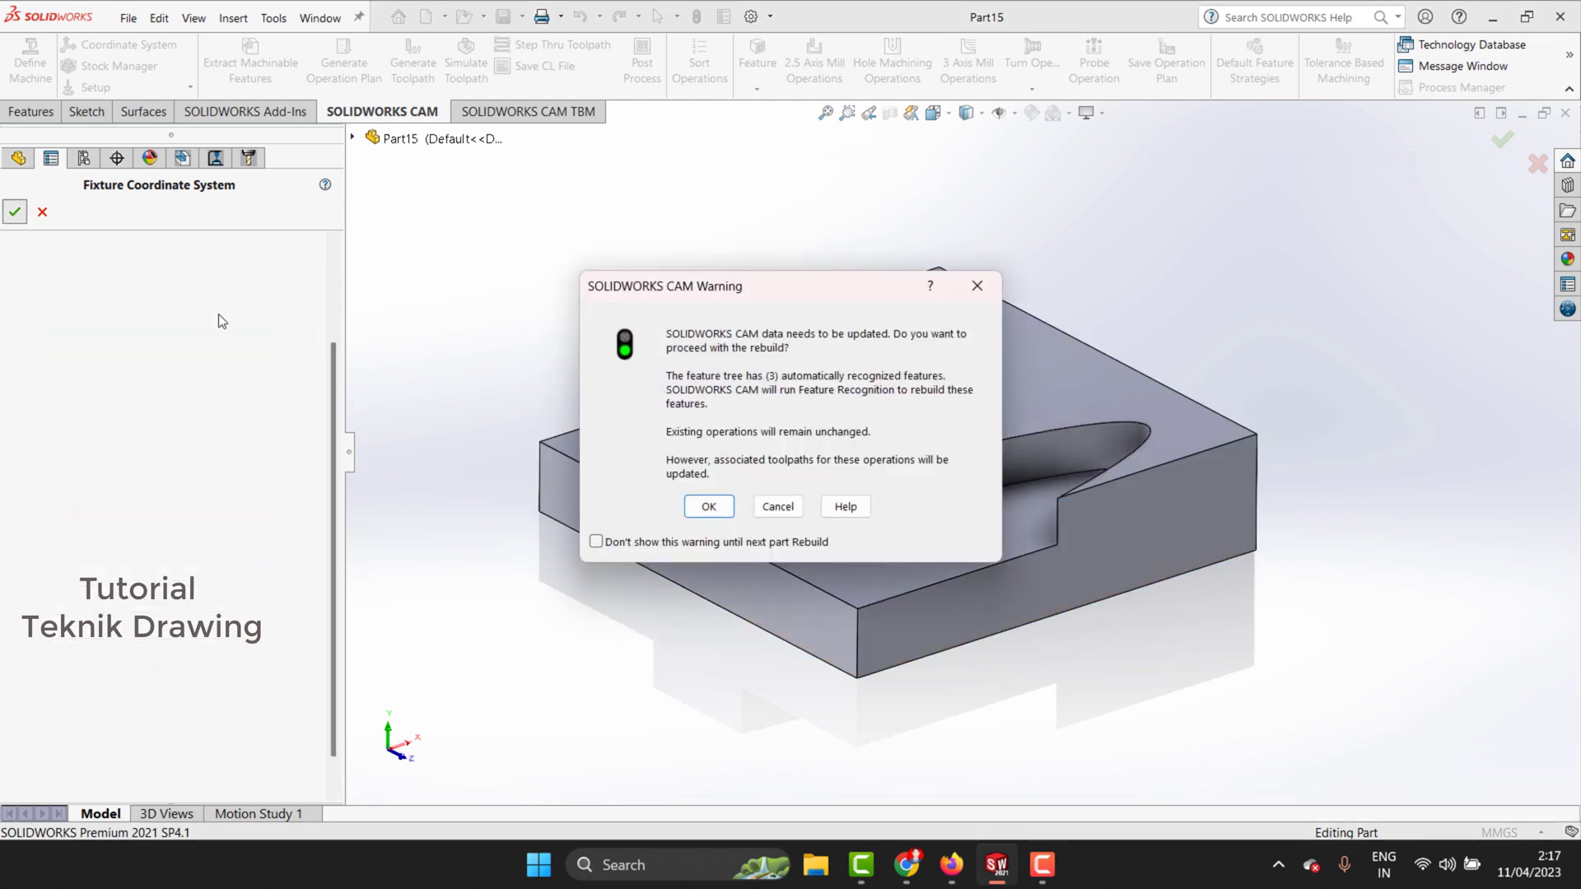
pyautogui.click(708, 506)
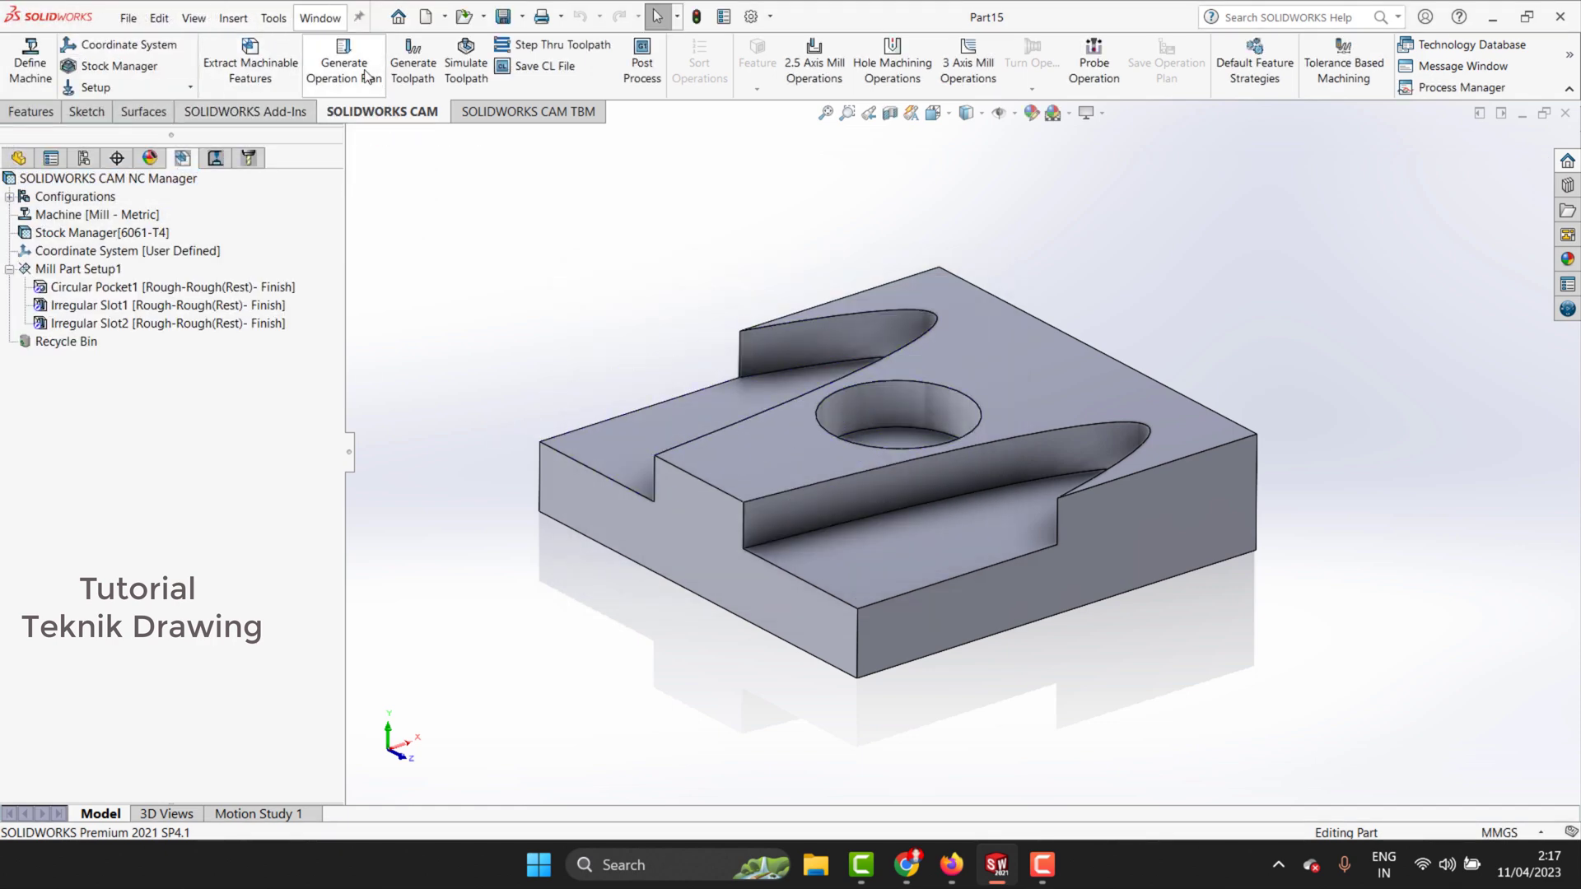
pyautogui.click(256, 71)
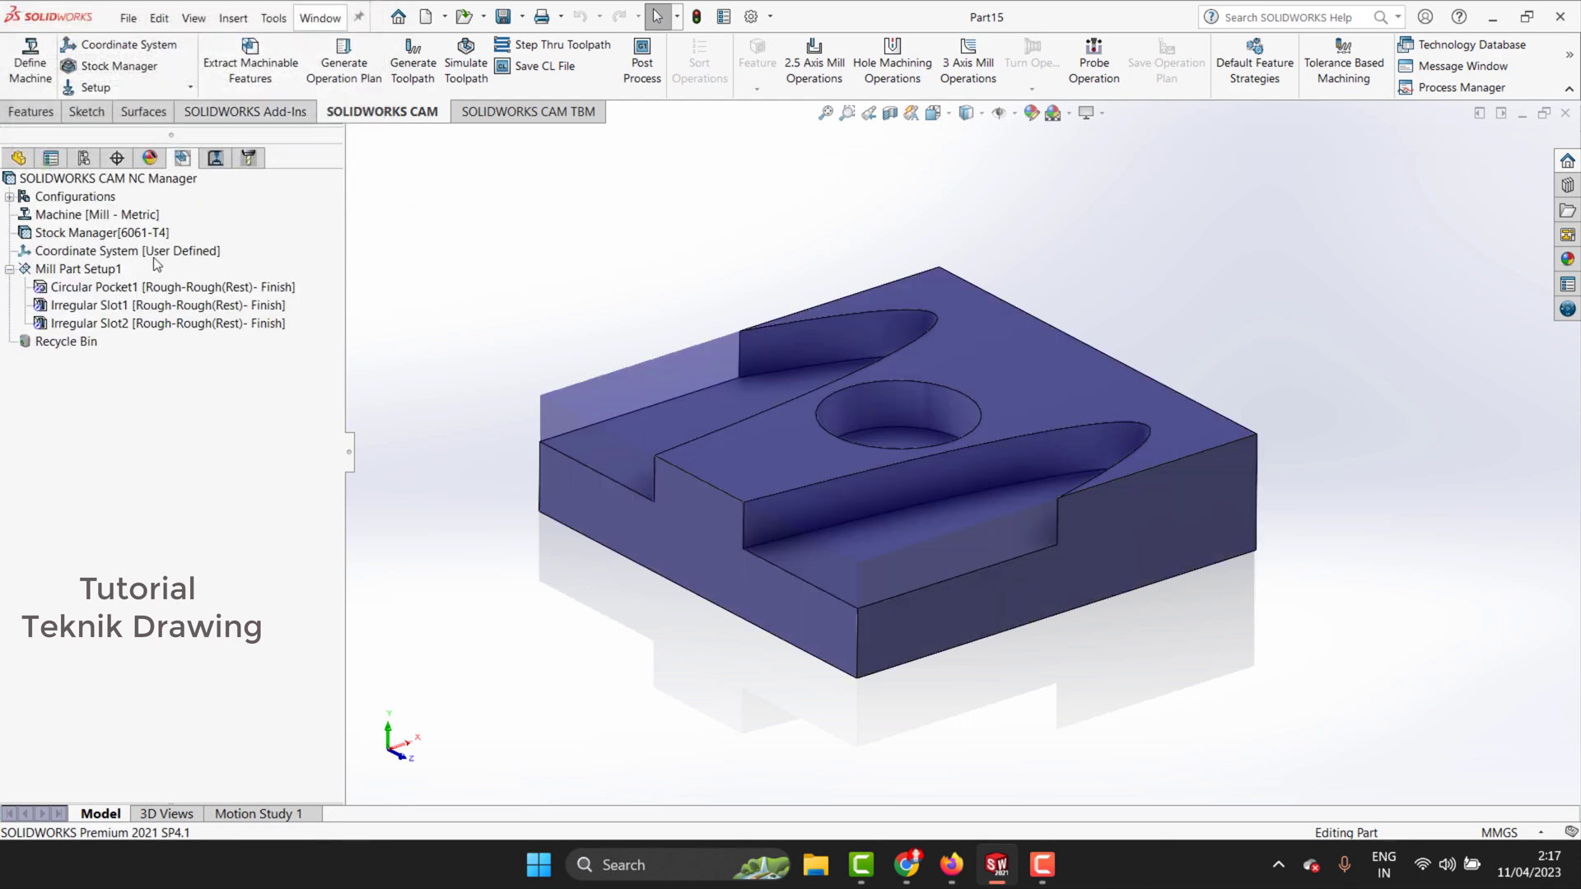
pyautogui.click(135, 290)
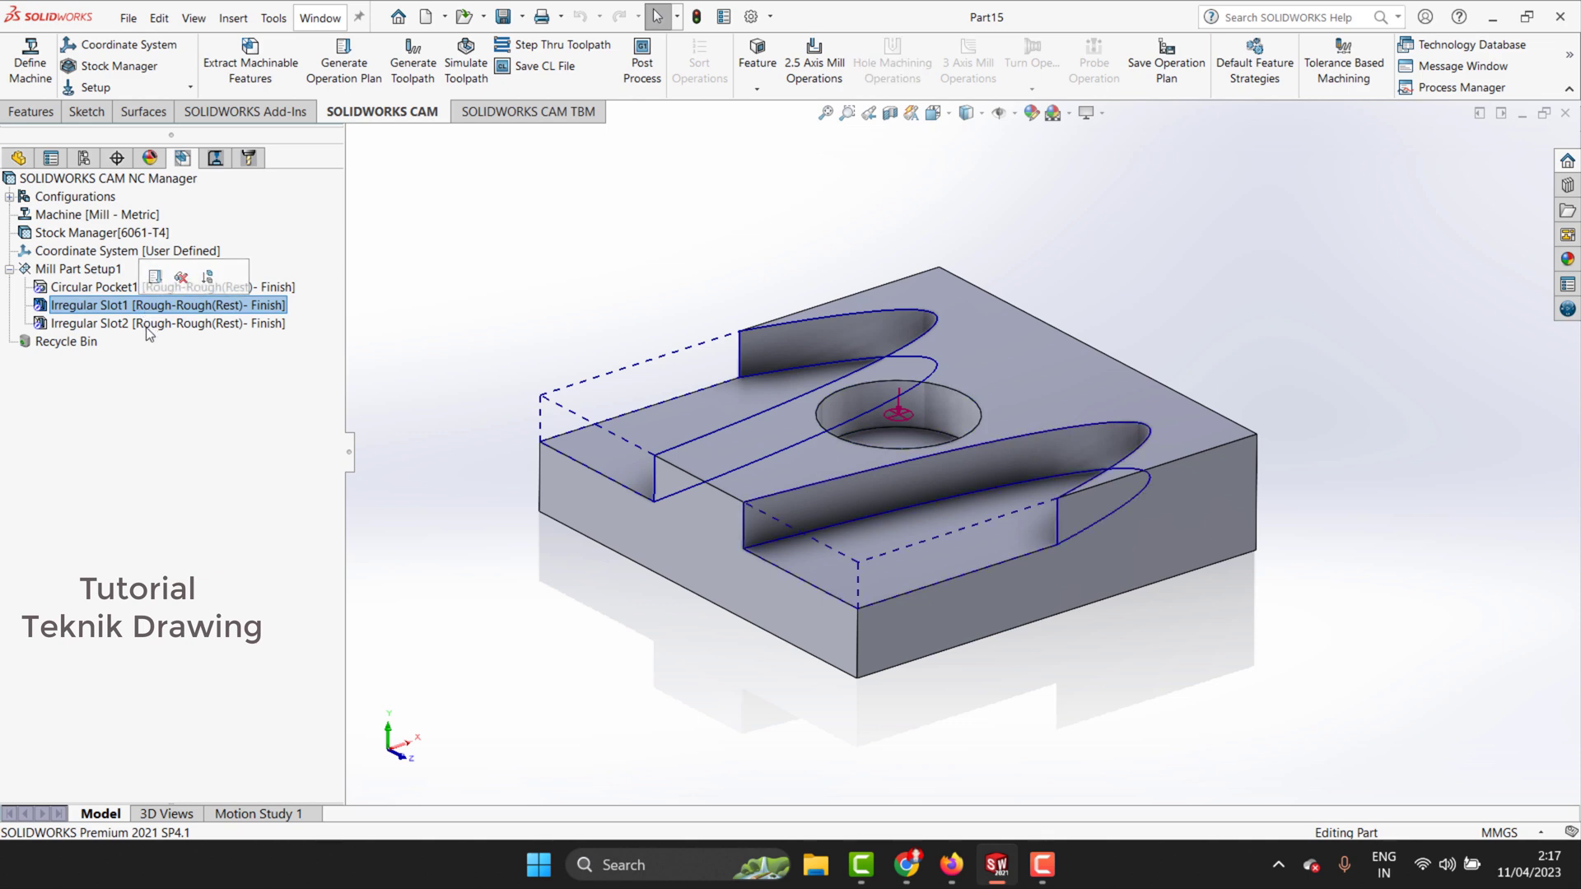
pyautogui.click(148, 324)
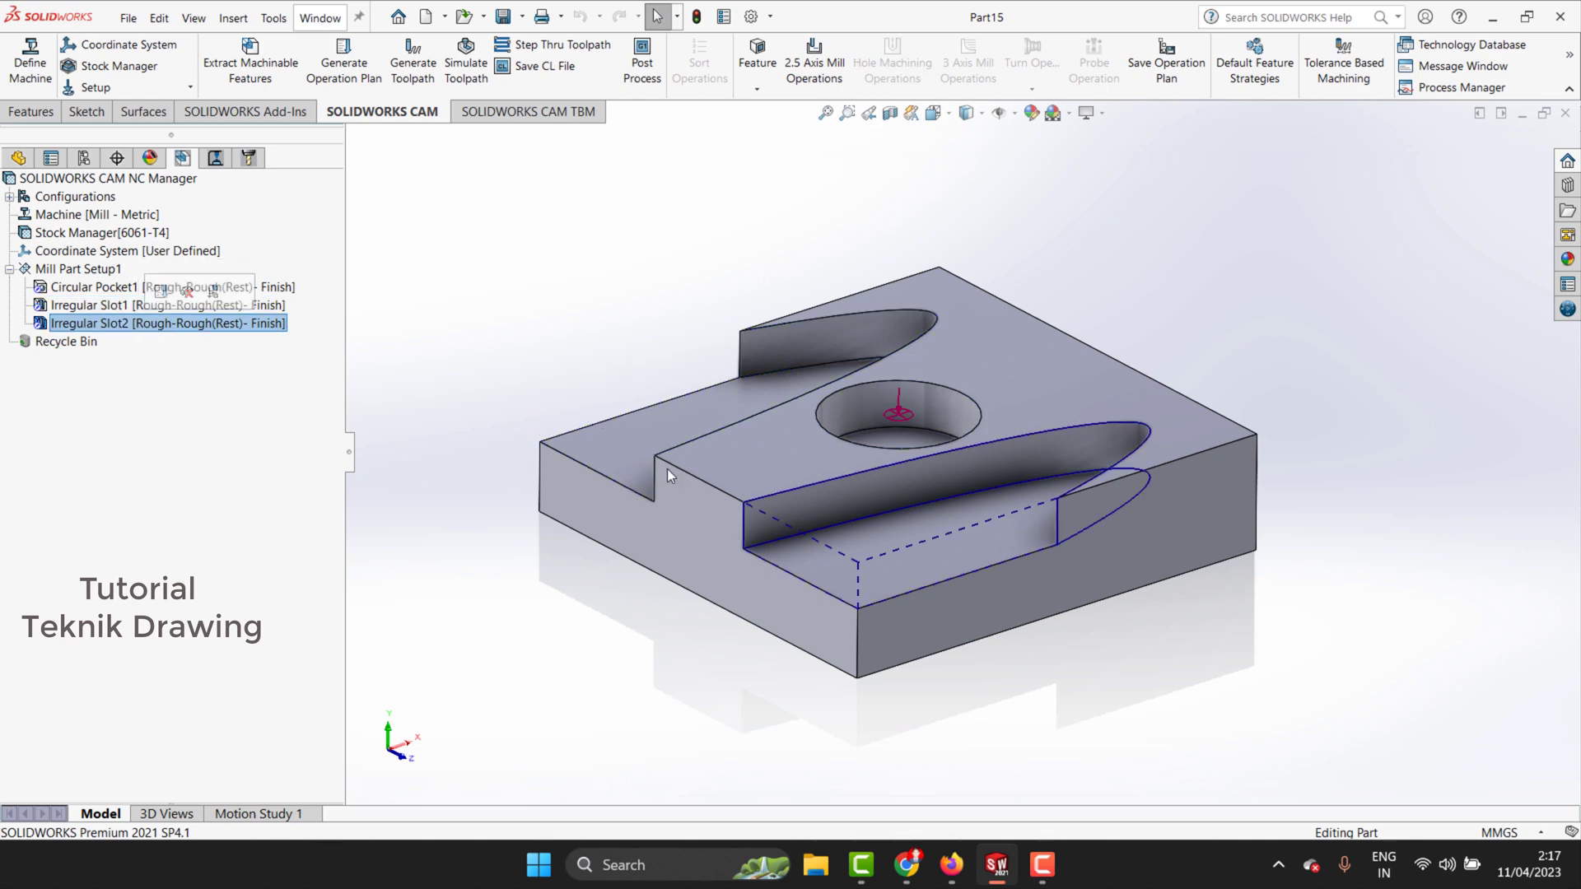
pyautogui.click(139, 290)
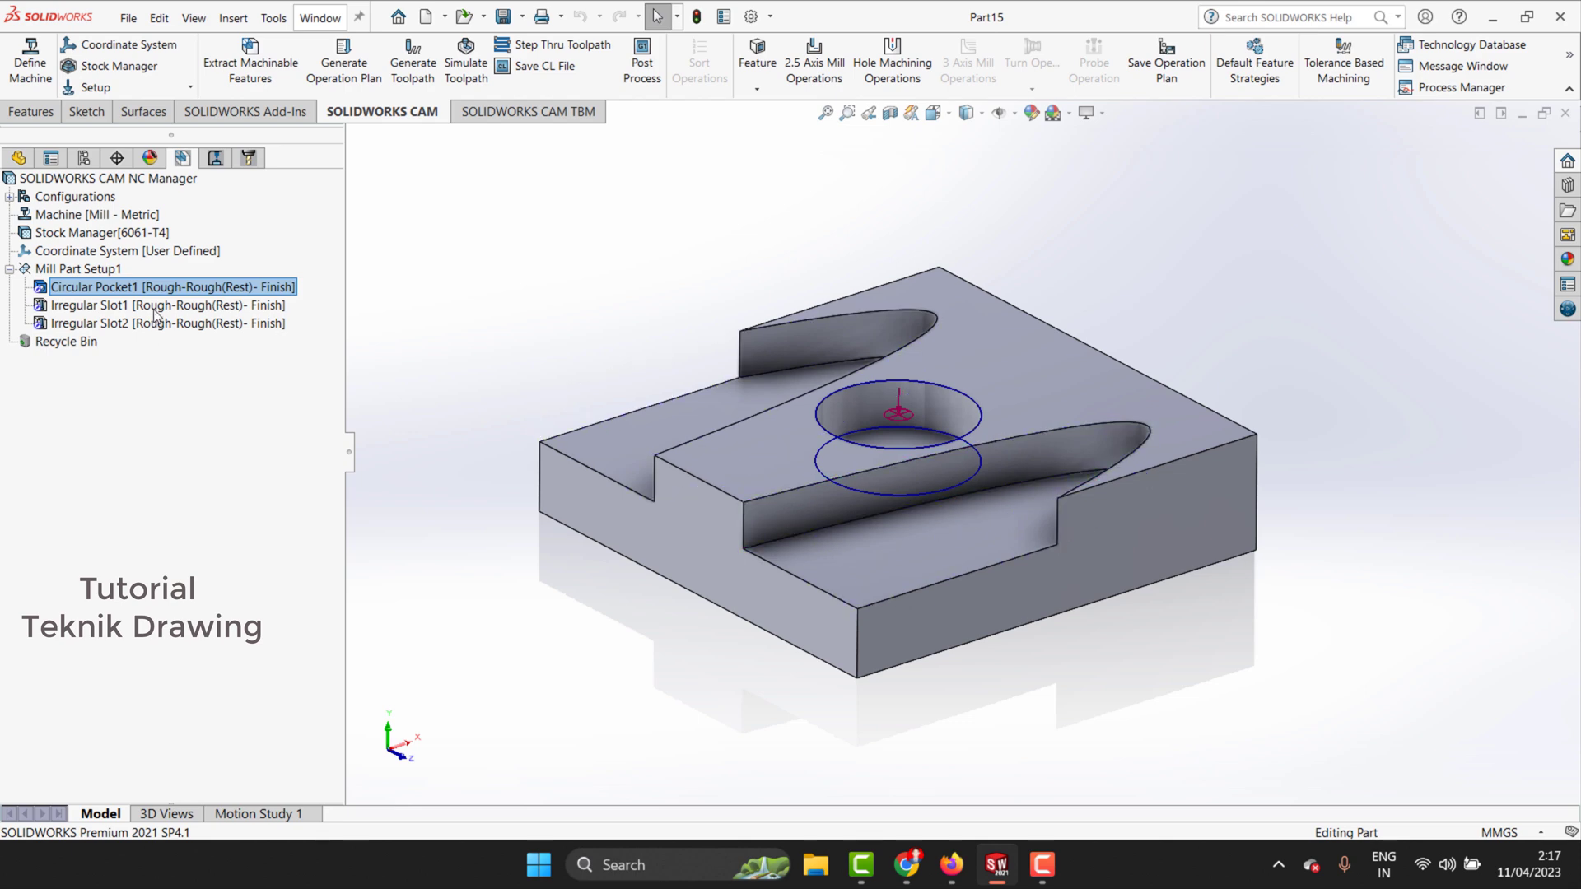
pyautogui.click(155, 311)
pyautogui.click(164, 325)
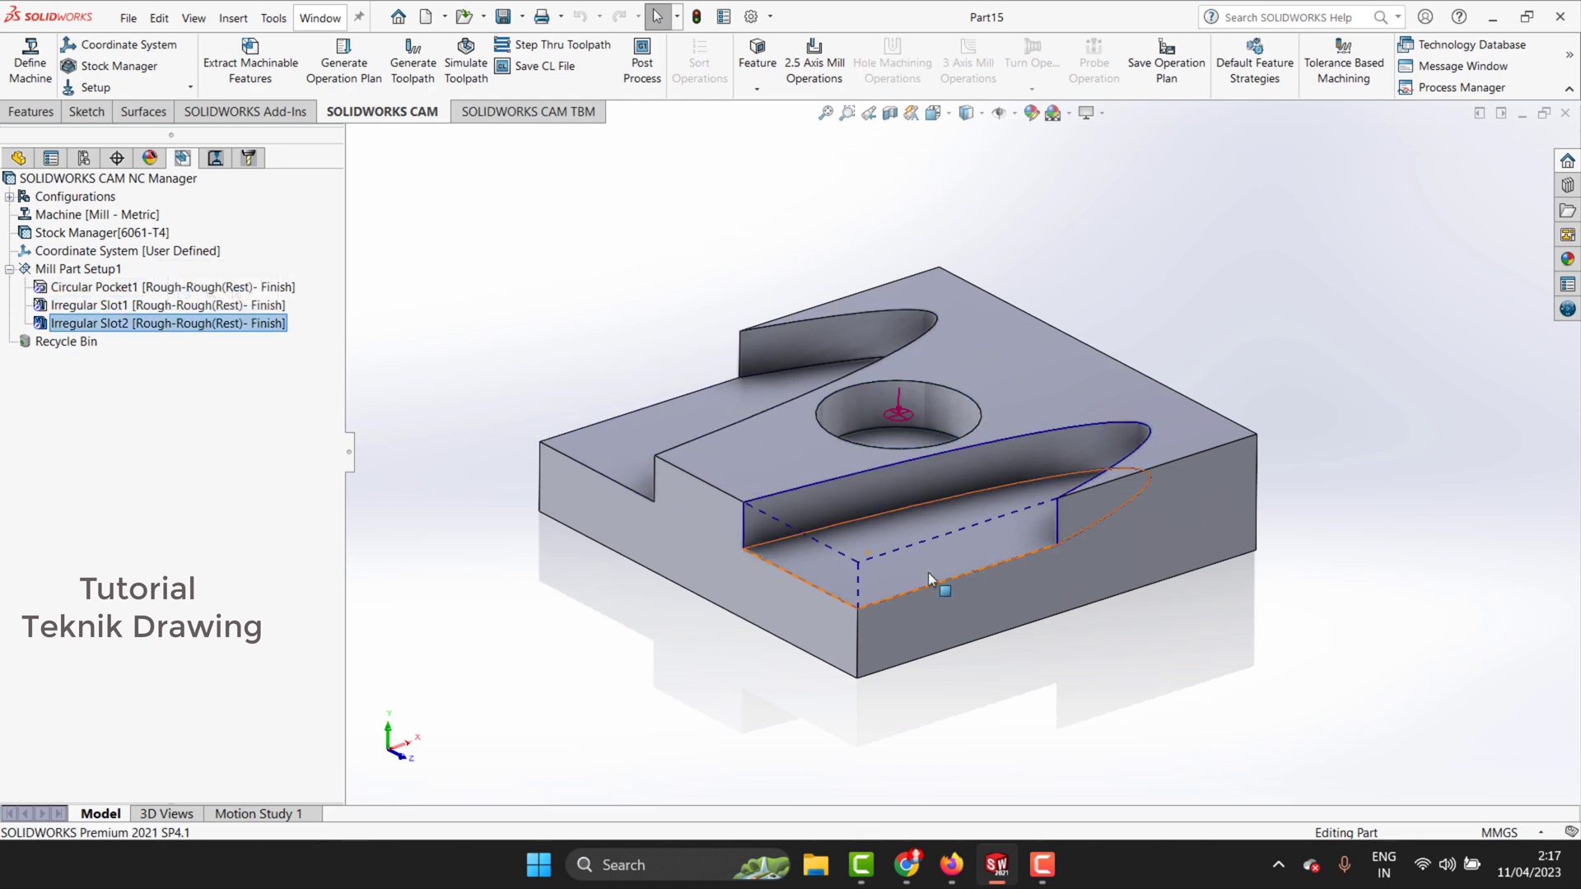
# Step: Generate the operation plan, updating only features without operations, and expand Rough Mill1
pyautogui.click(339, 86)
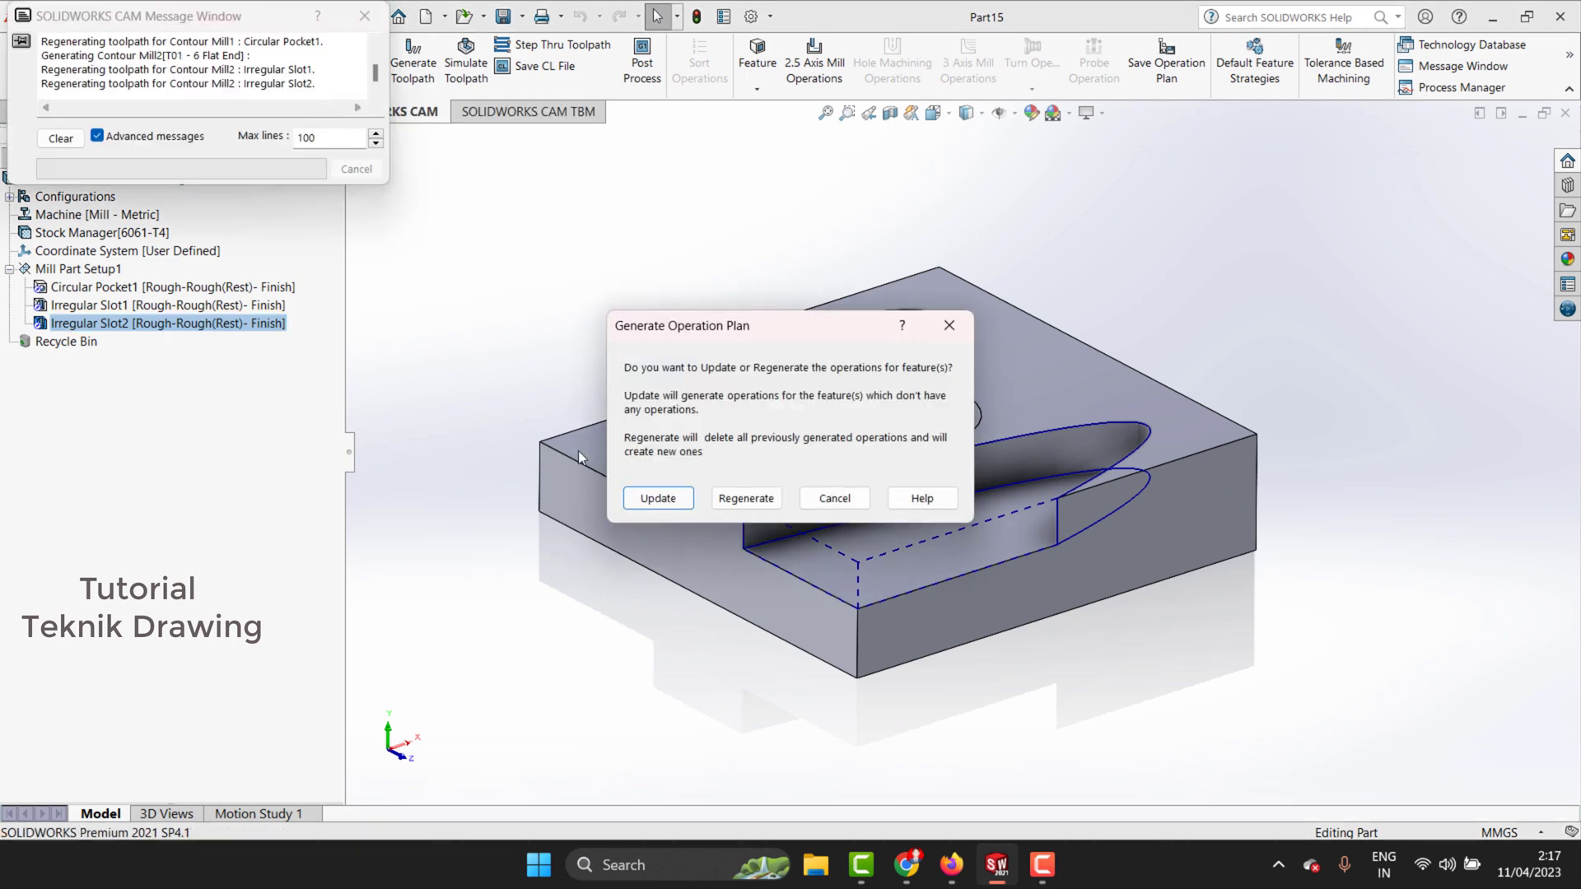
pyautogui.click(642, 502)
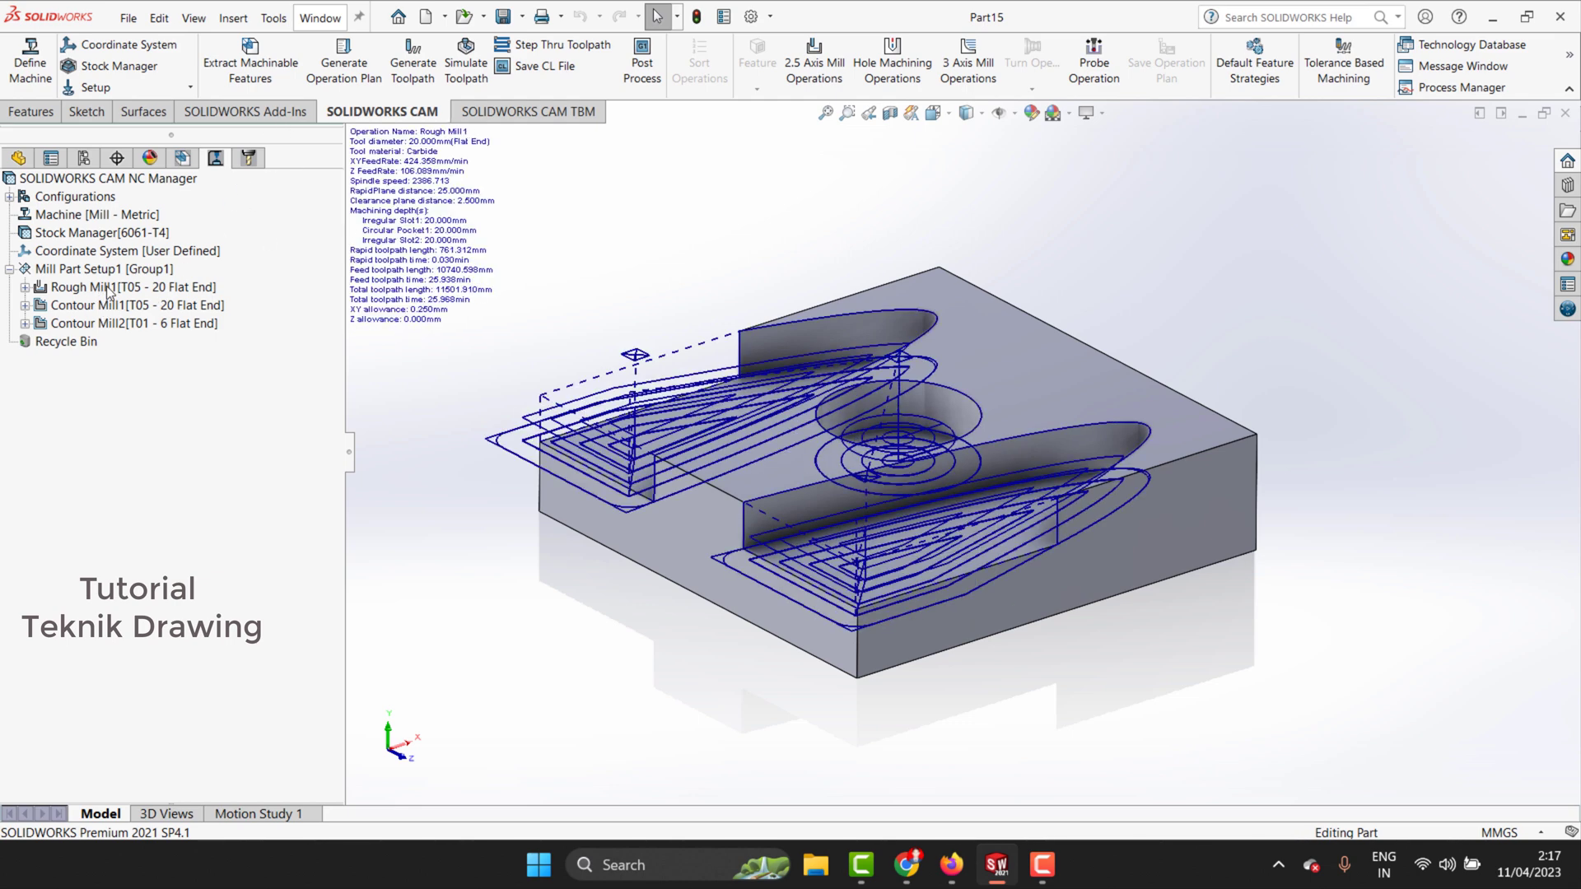
pyautogui.click(26, 287)
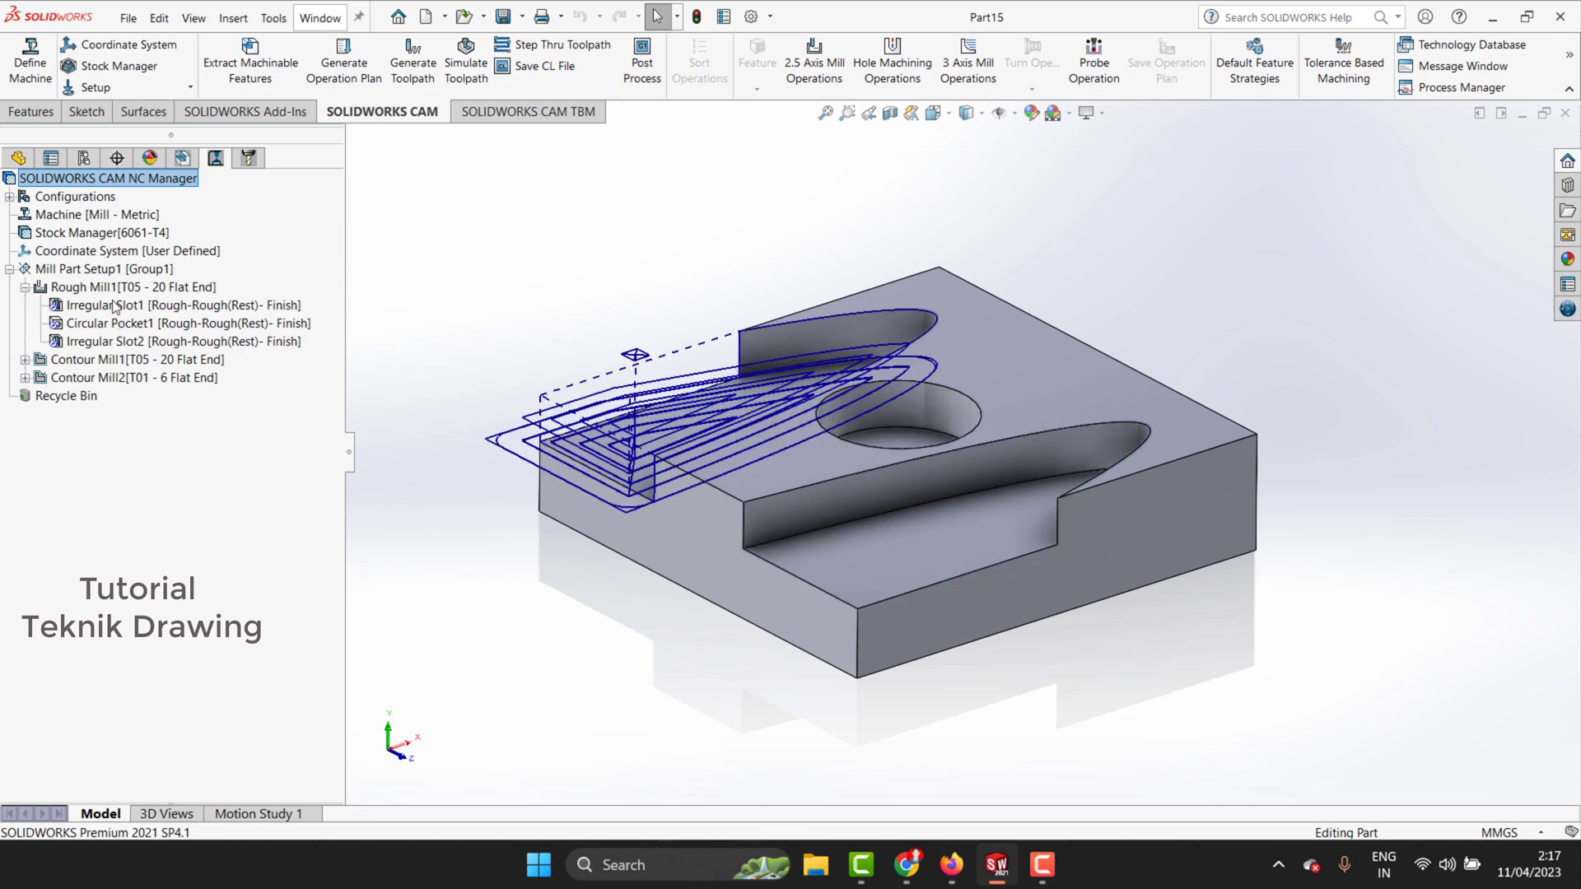
# Step: Expand Contour Mill1 and Contour Mill2, then preview each slot's contour and roughing toolpaths
pyautogui.click(24, 360)
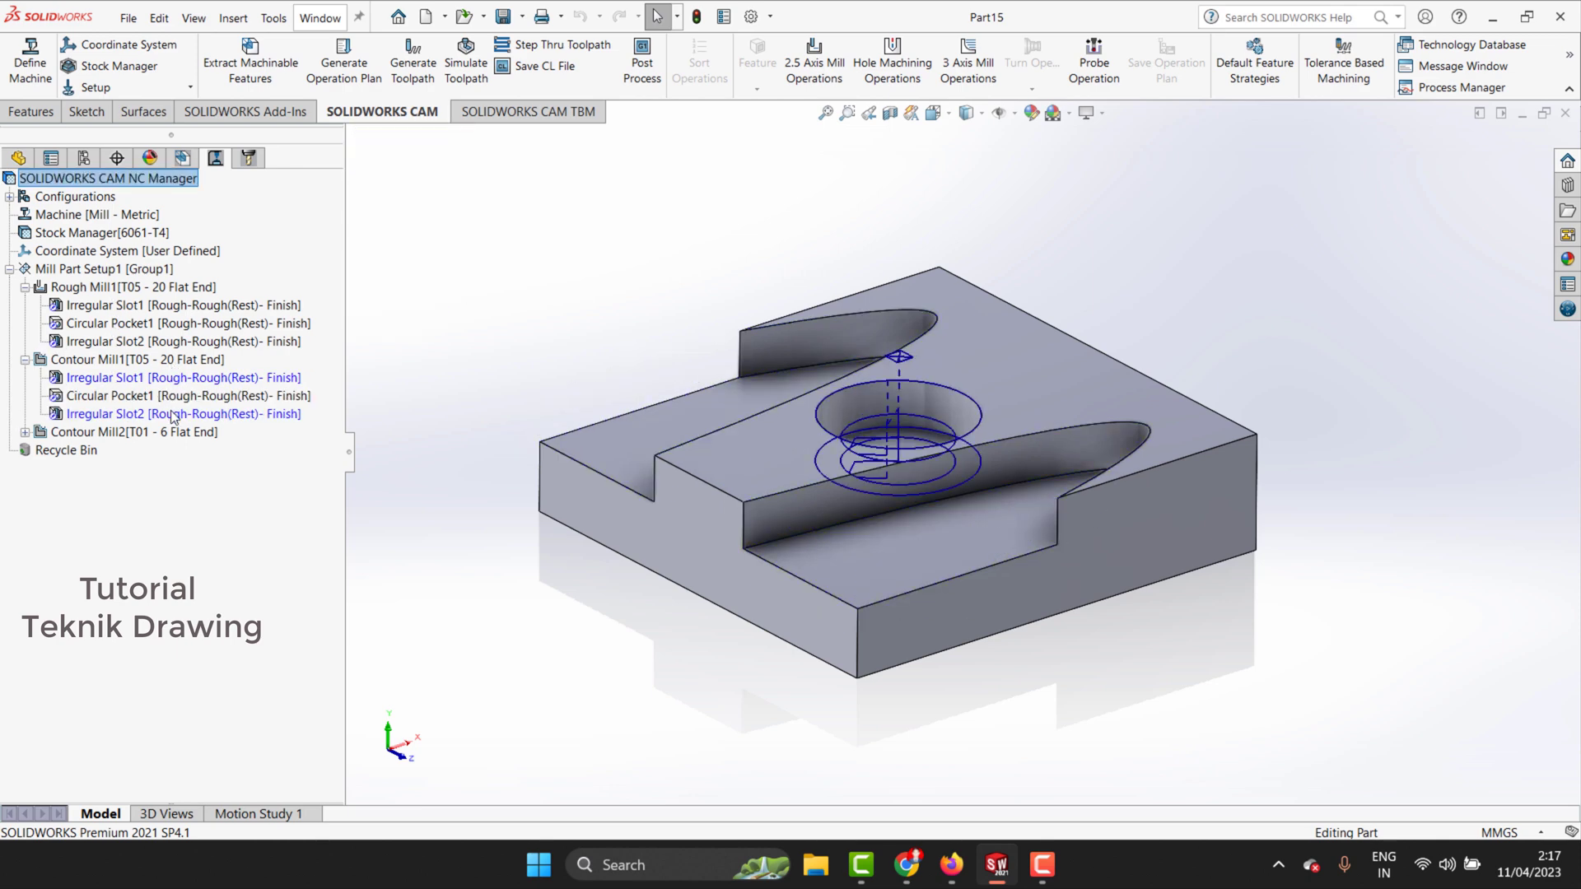
pyautogui.click(25, 434)
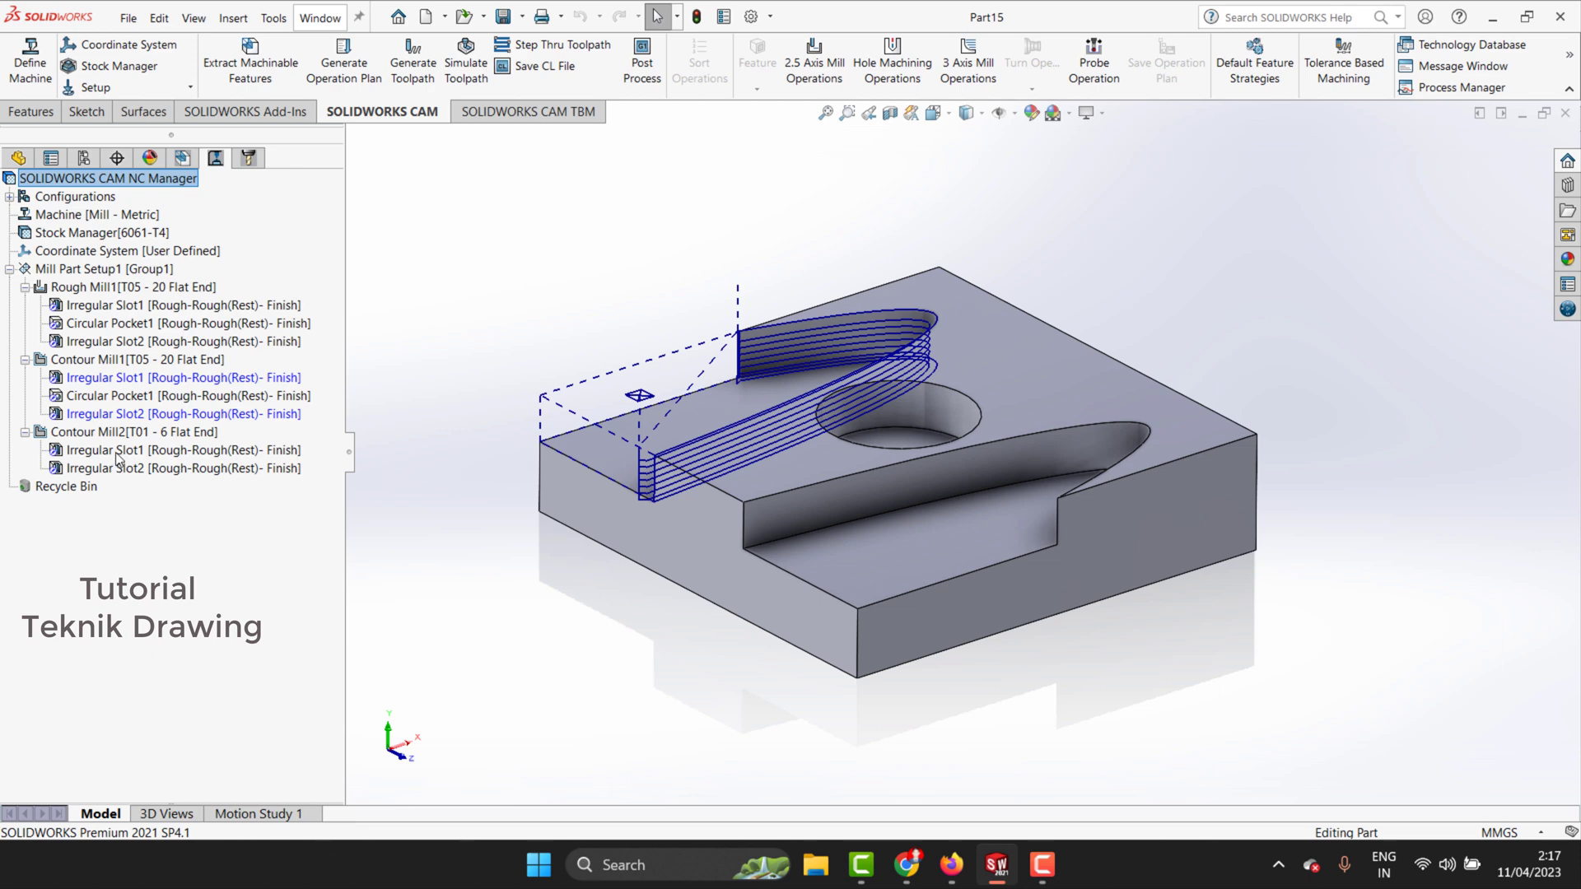
pyautogui.click(119, 451)
pyautogui.moveTo(134, 433)
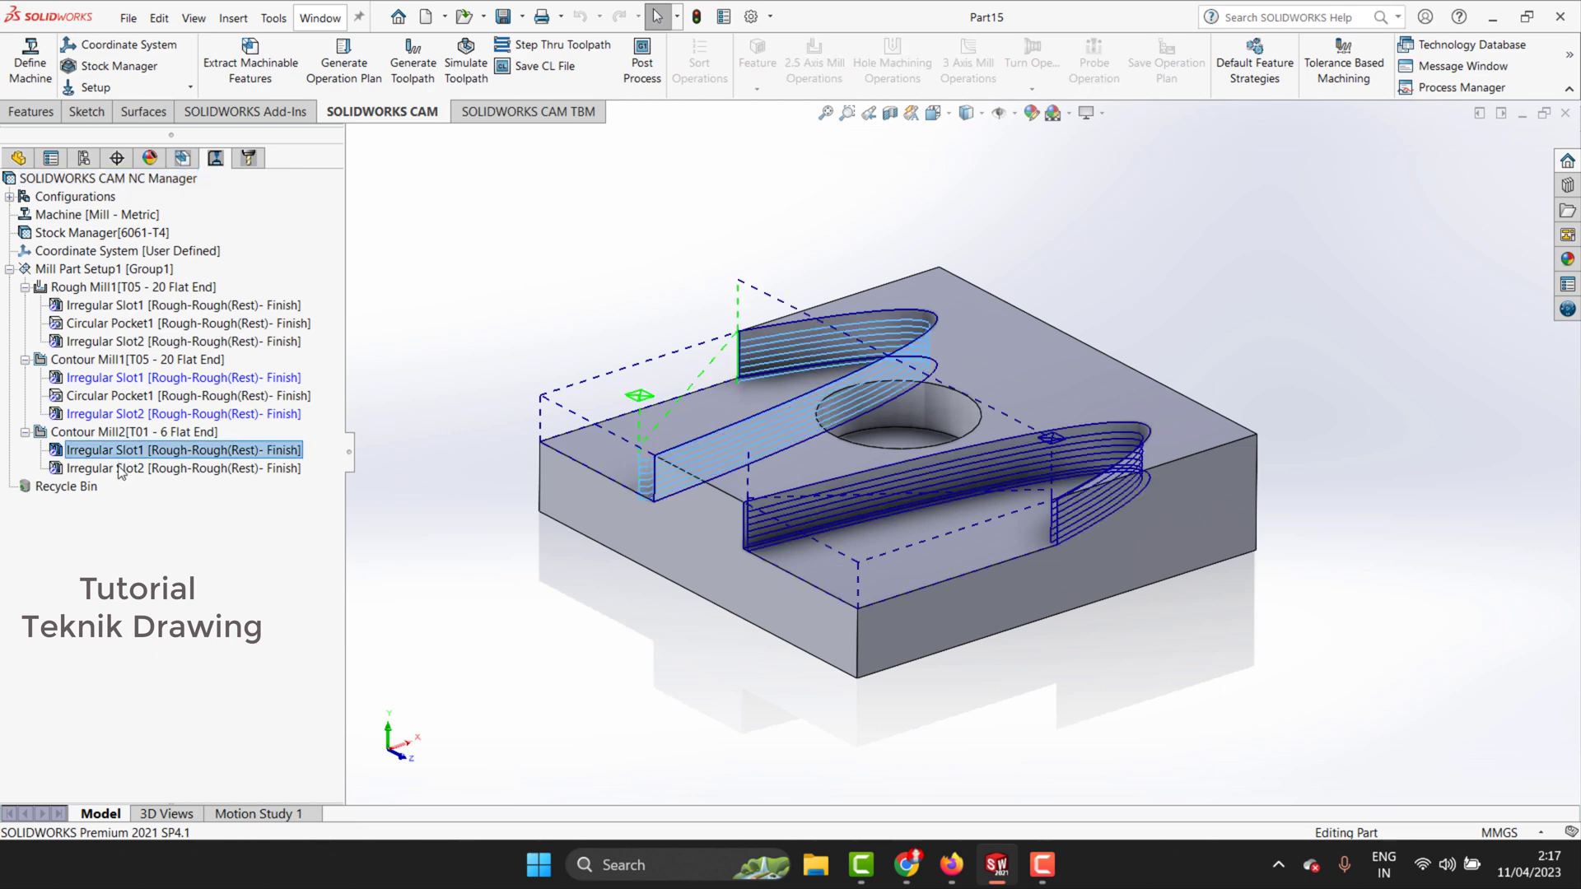
pyautogui.click(134, 416)
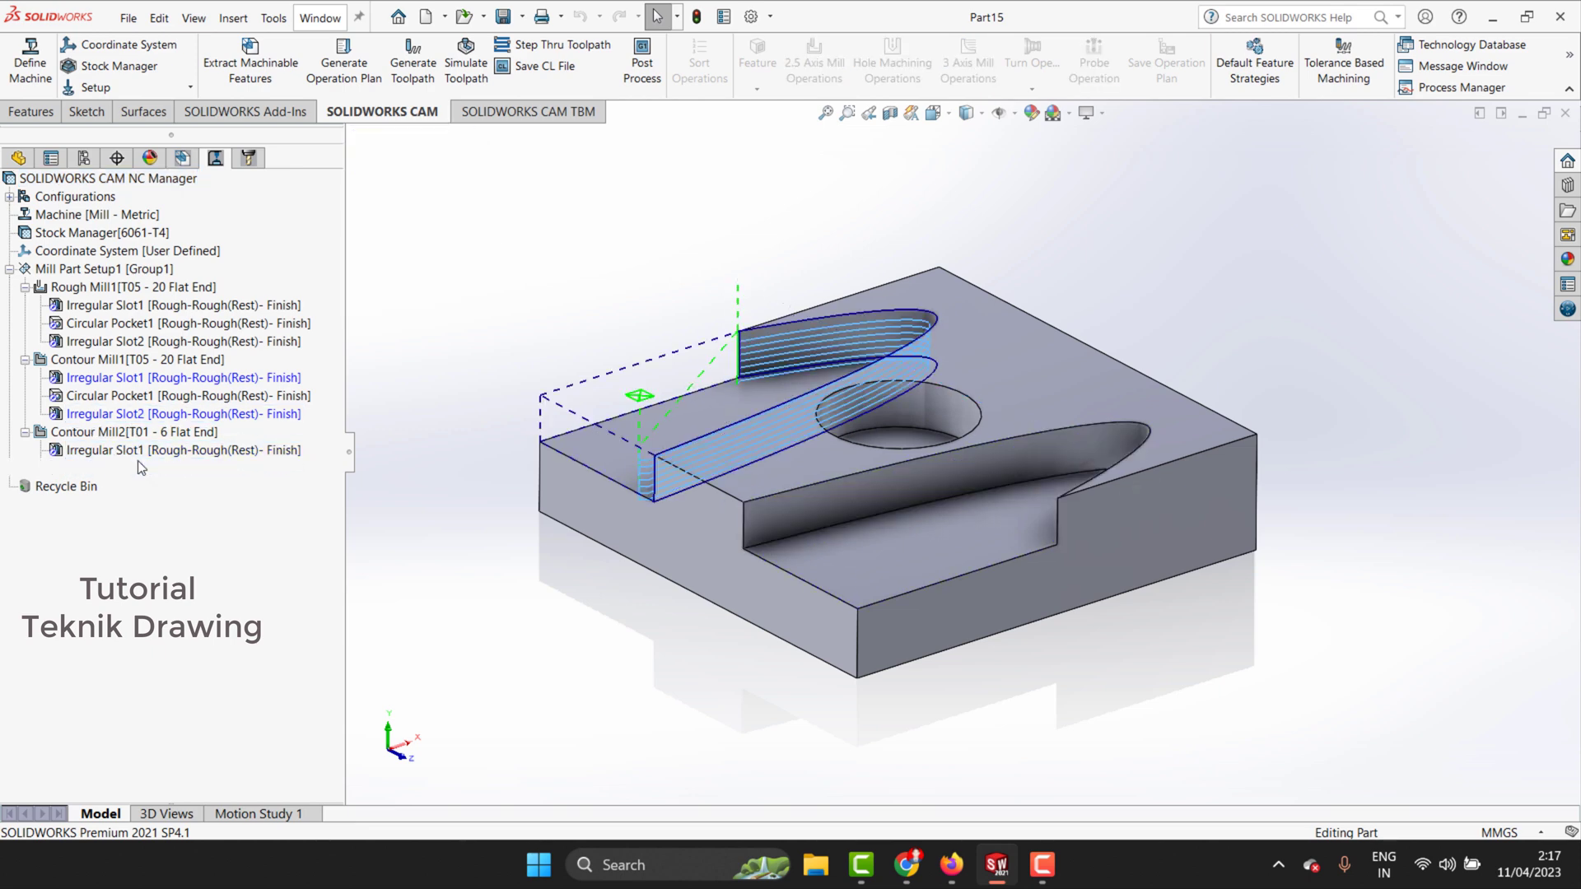
pyautogui.click(140, 468)
pyautogui.click(122, 339)
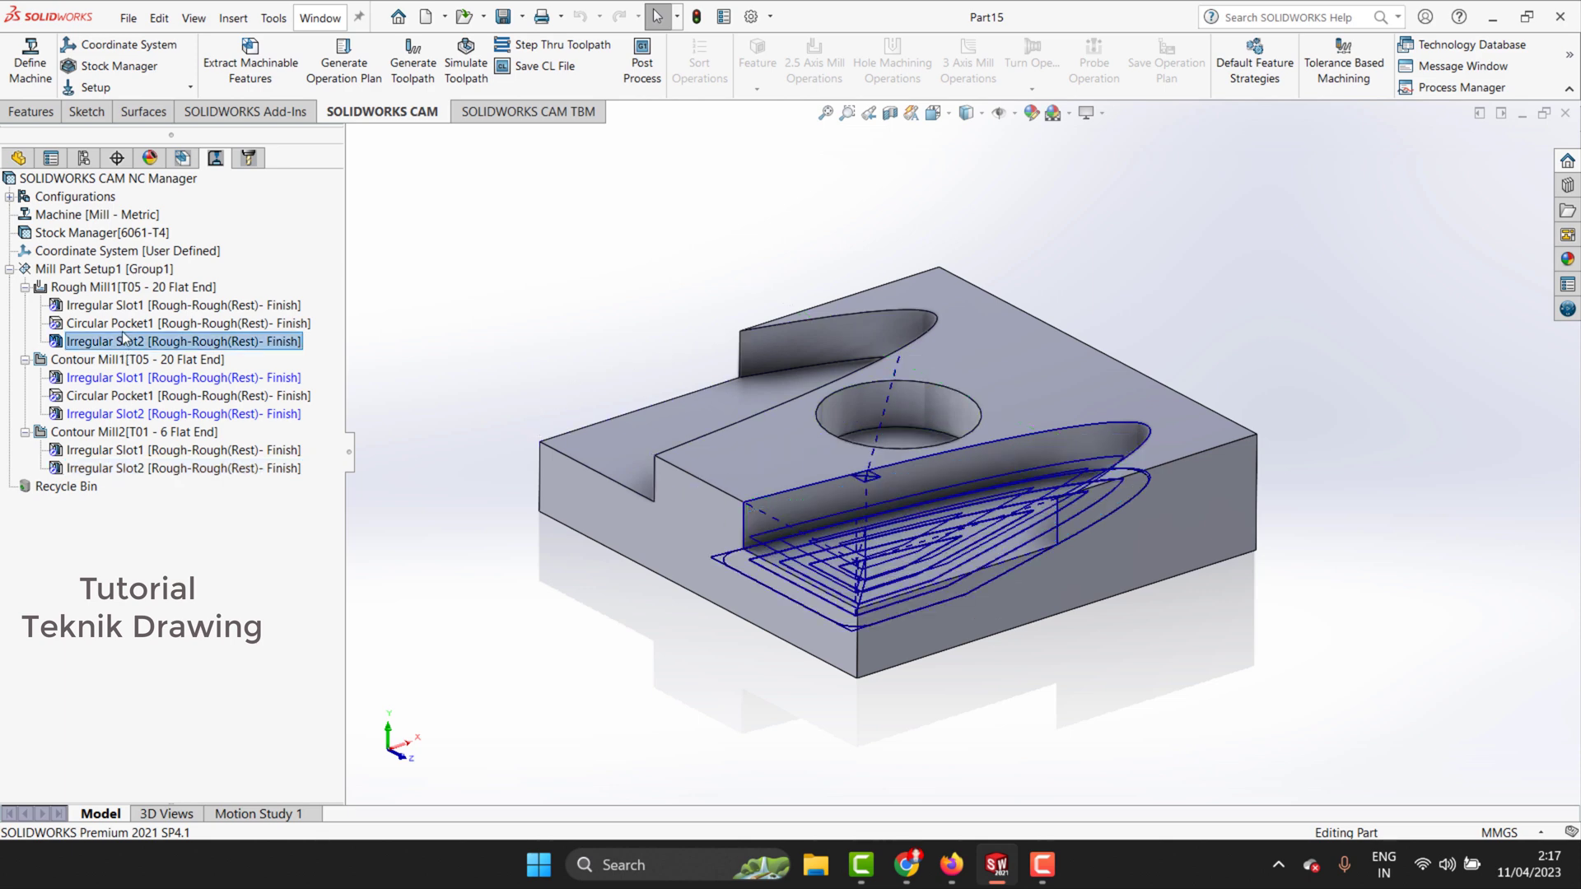
pyautogui.click(130, 307)
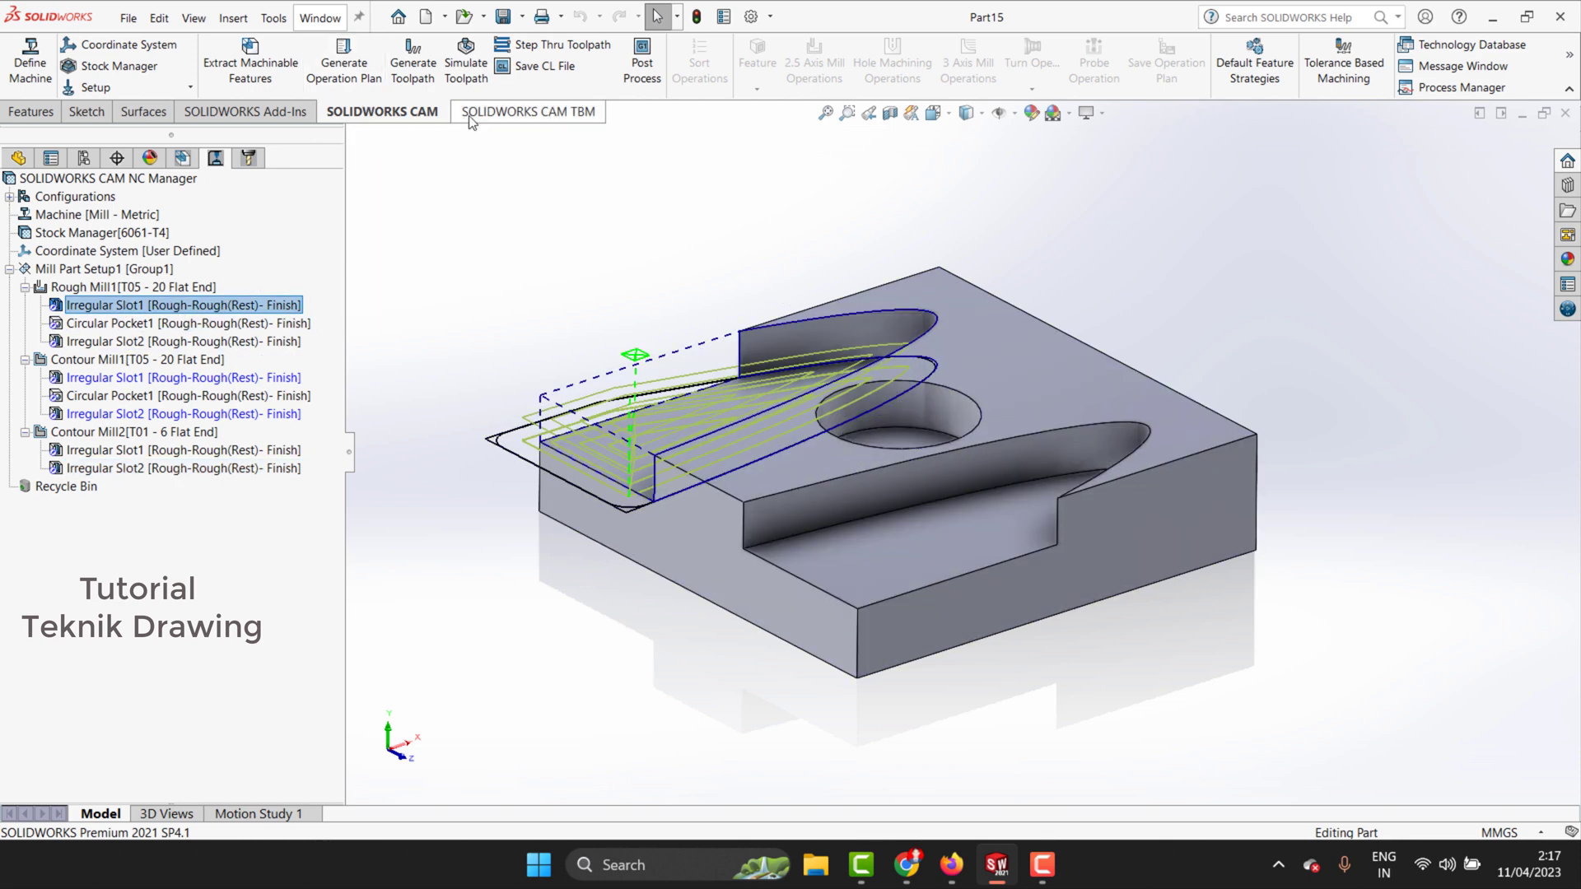
# Step: Simulate the toolpaths on the stock, adjusting playback speed until machining finishes
pyautogui.click(466, 63)
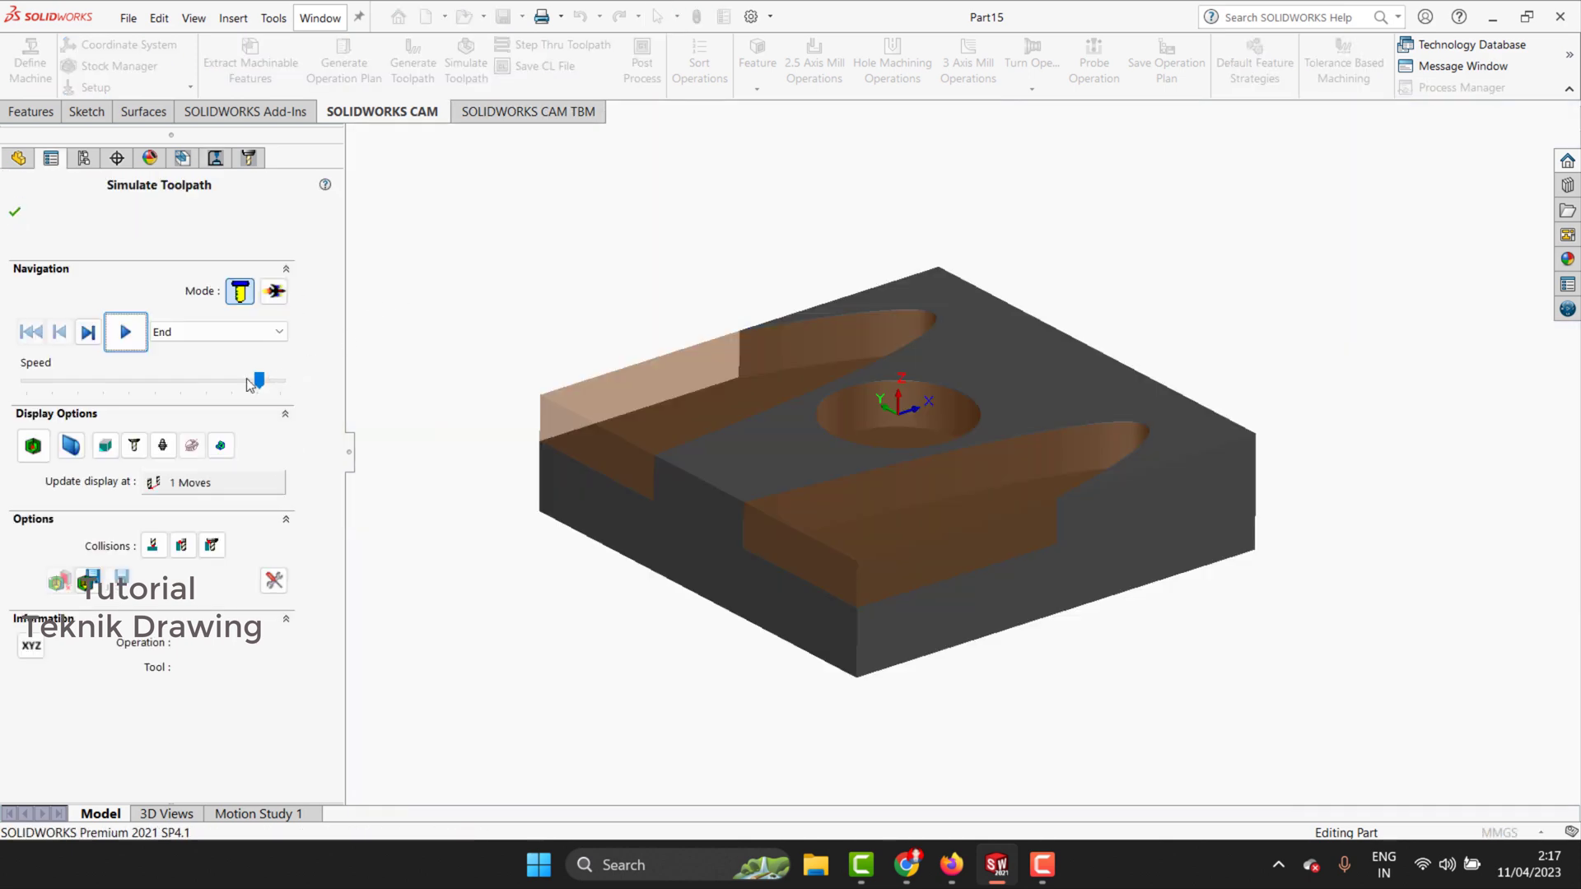
pyautogui.moveTo(243, 390); pyautogui.dragTo(265, 379)
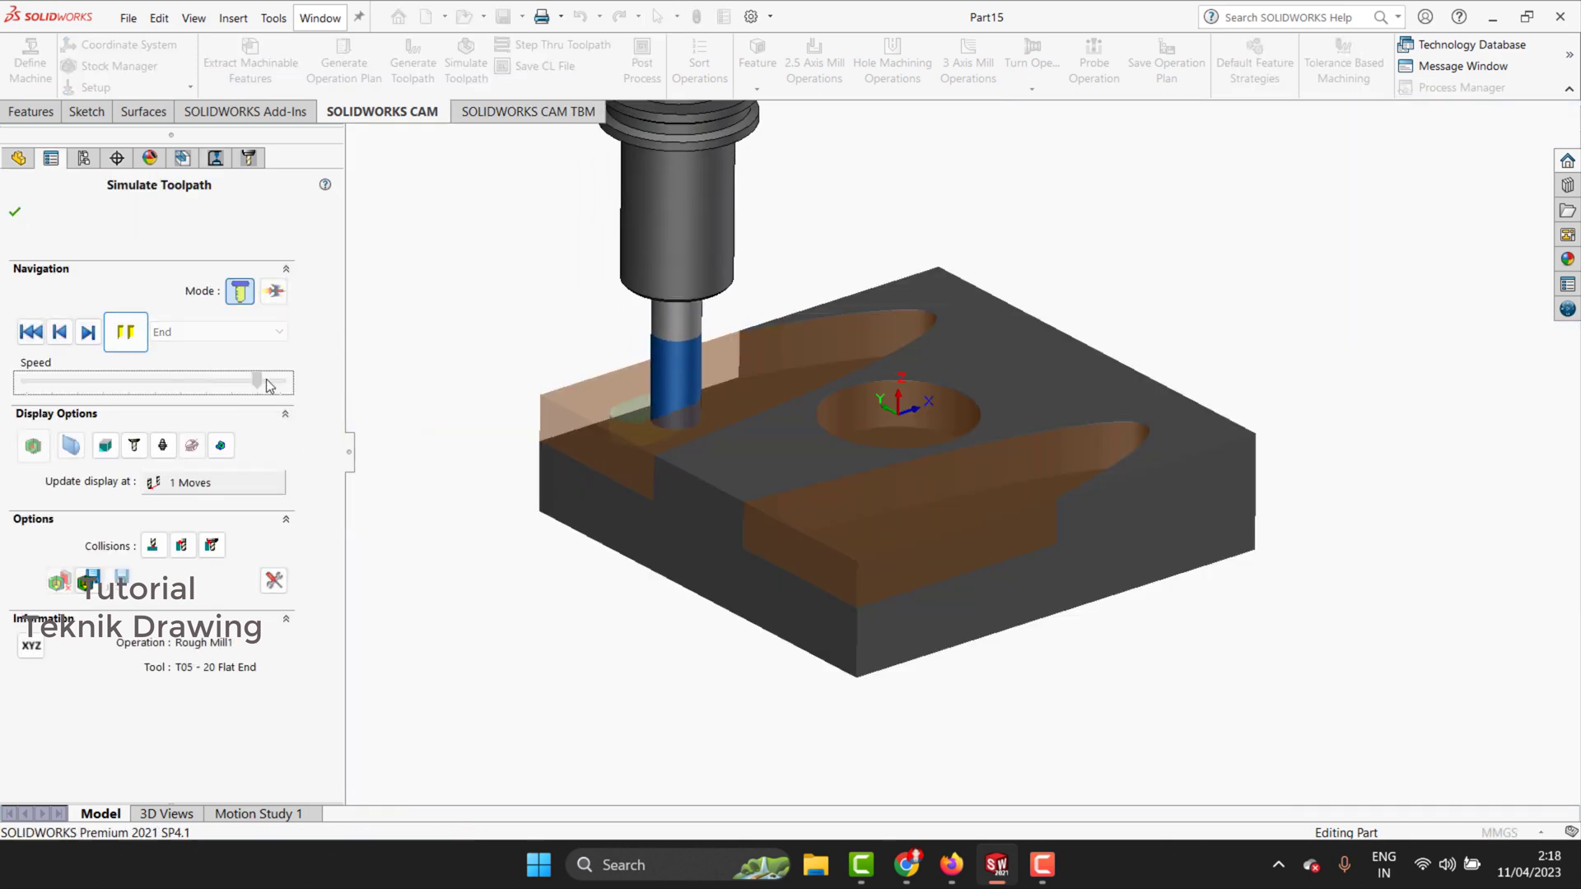
pyautogui.press('Right')
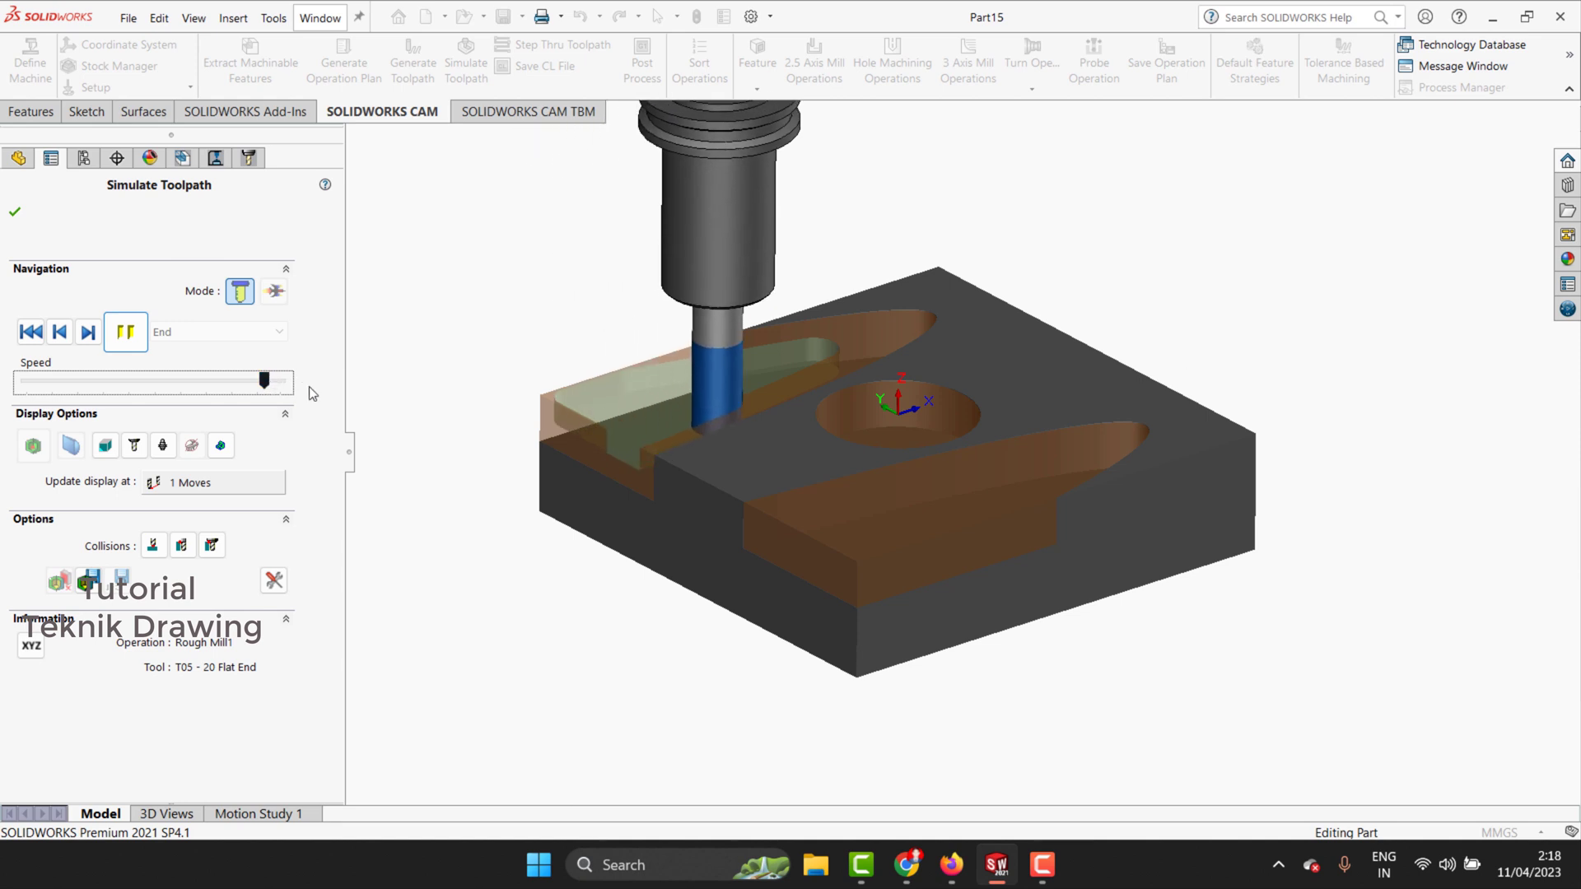
pyautogui.press('Right')
pyautogui.moveTo(280, 380); pyautogui.dragTo(232, 381)
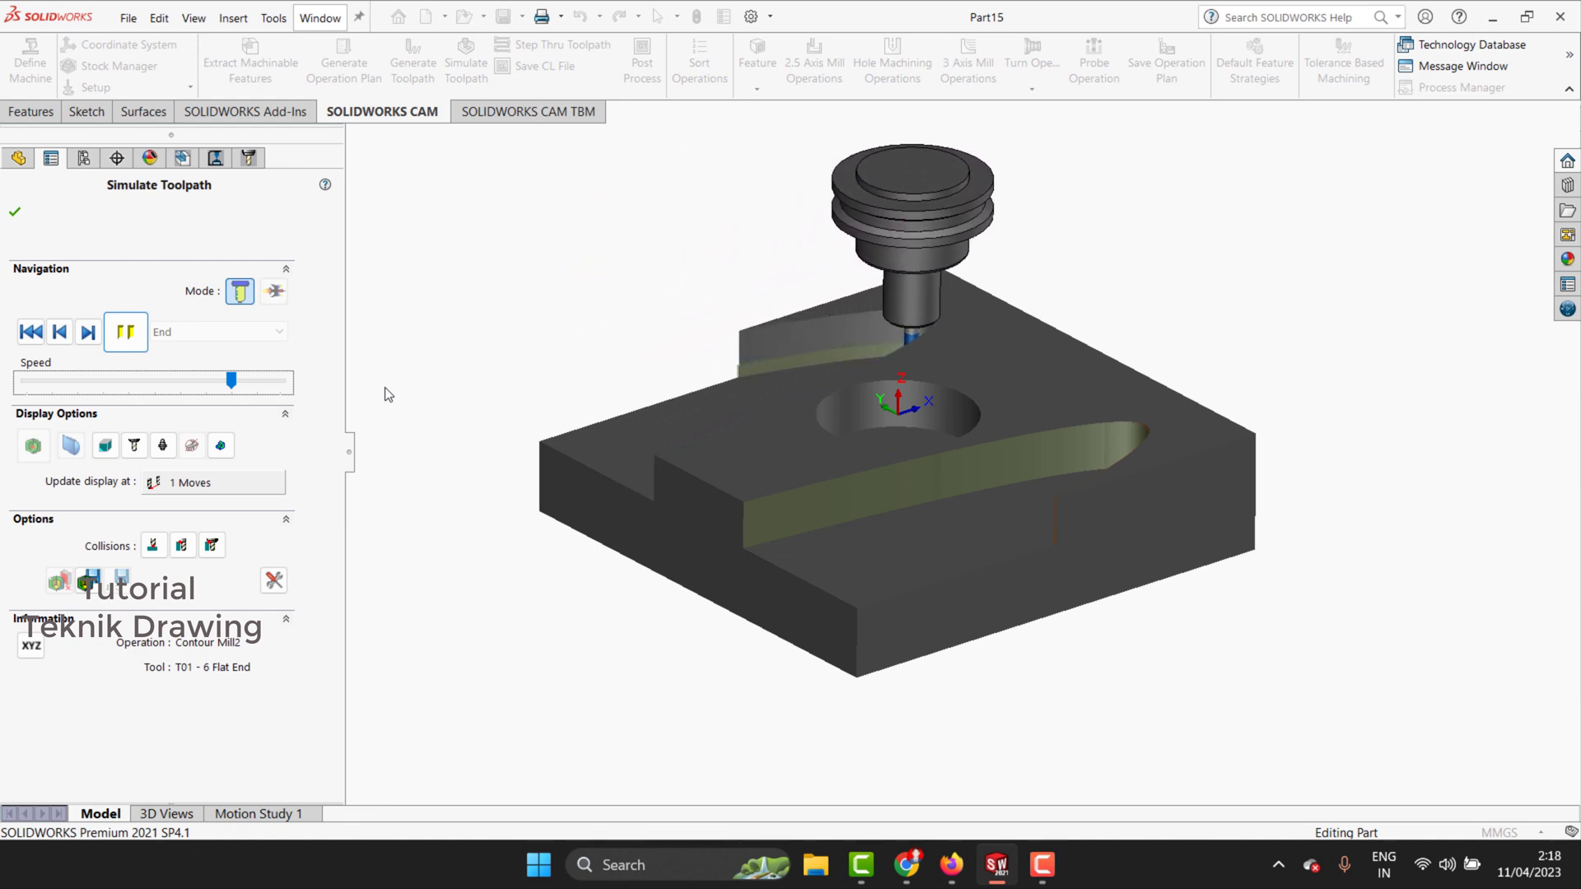
pyautogui.moveTo(231, 380); pyautogui.dragTo(280, 381)
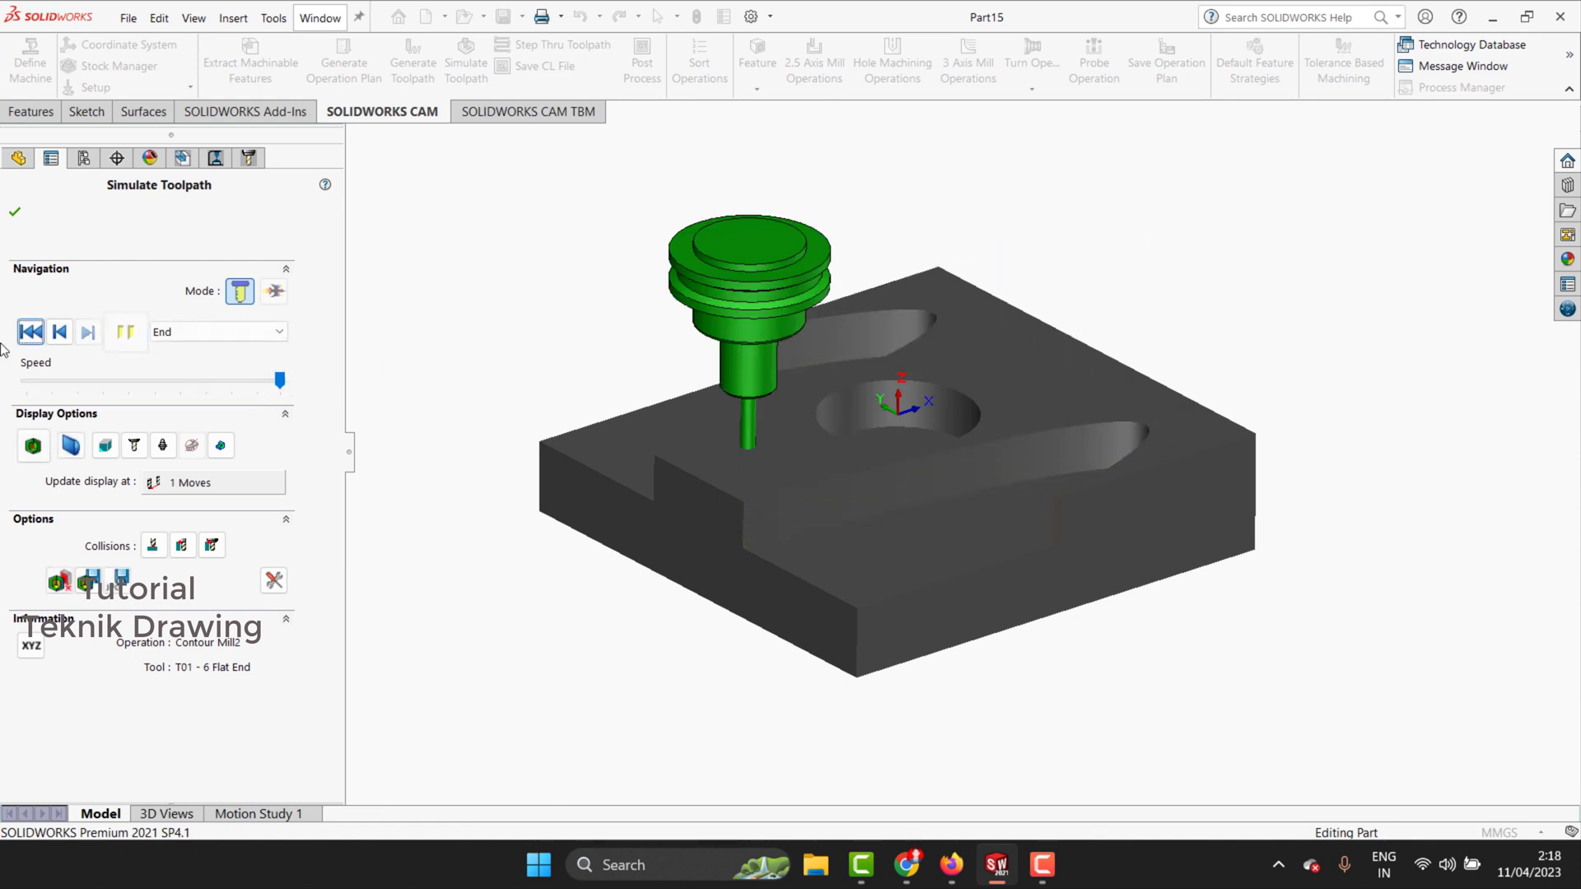
# Step: Colour the simulated stock by deviation from the design model, then close the simulation
pyautogui.click(33, 445)
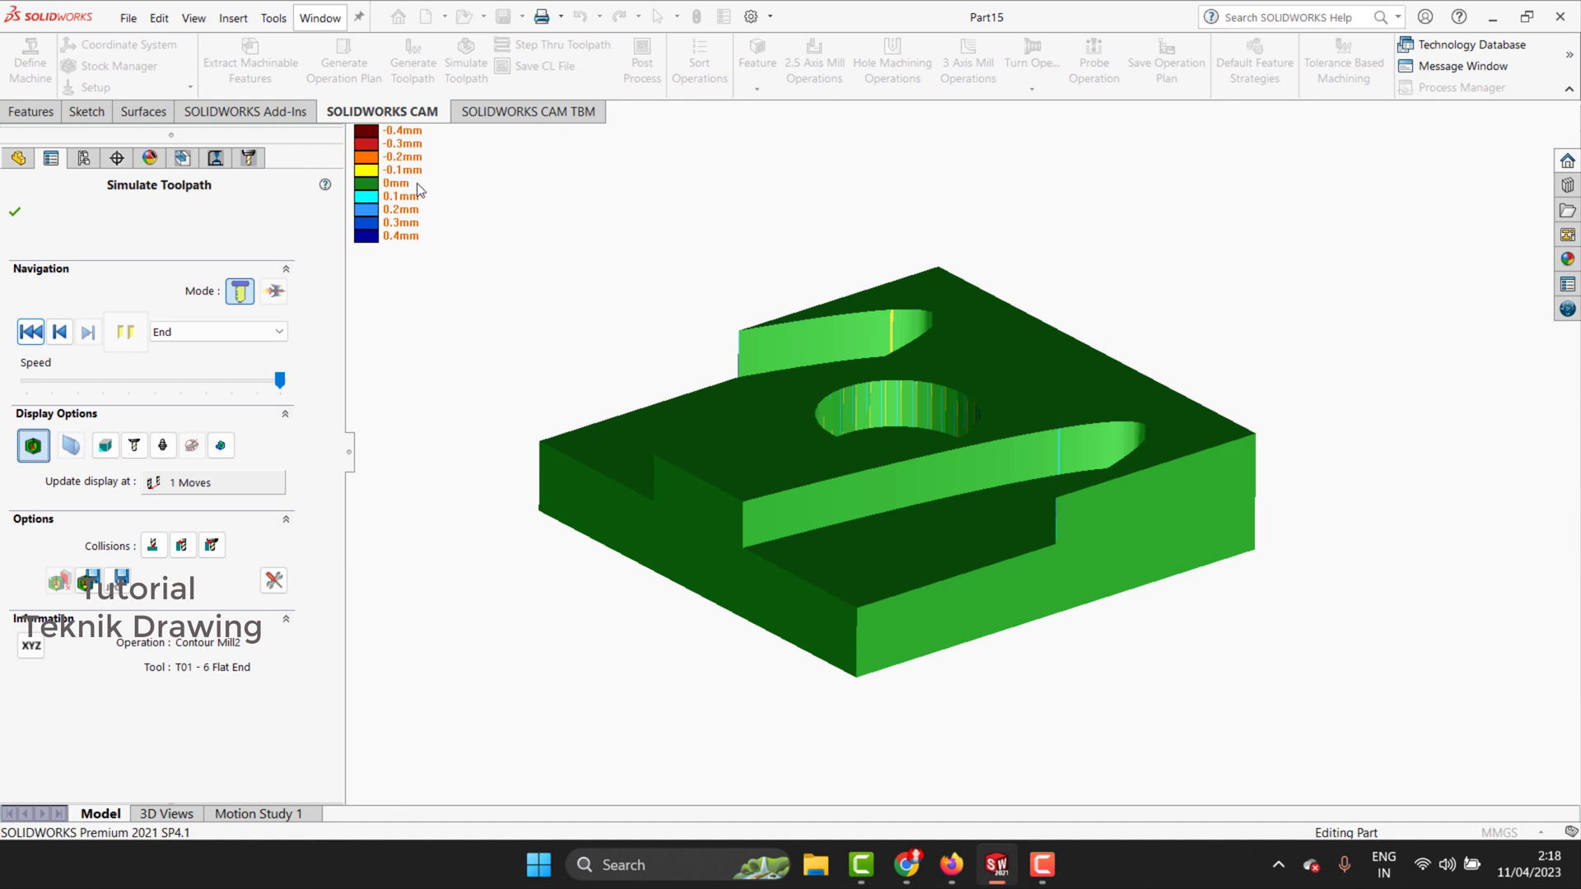
pyautogui.click(14, 211)
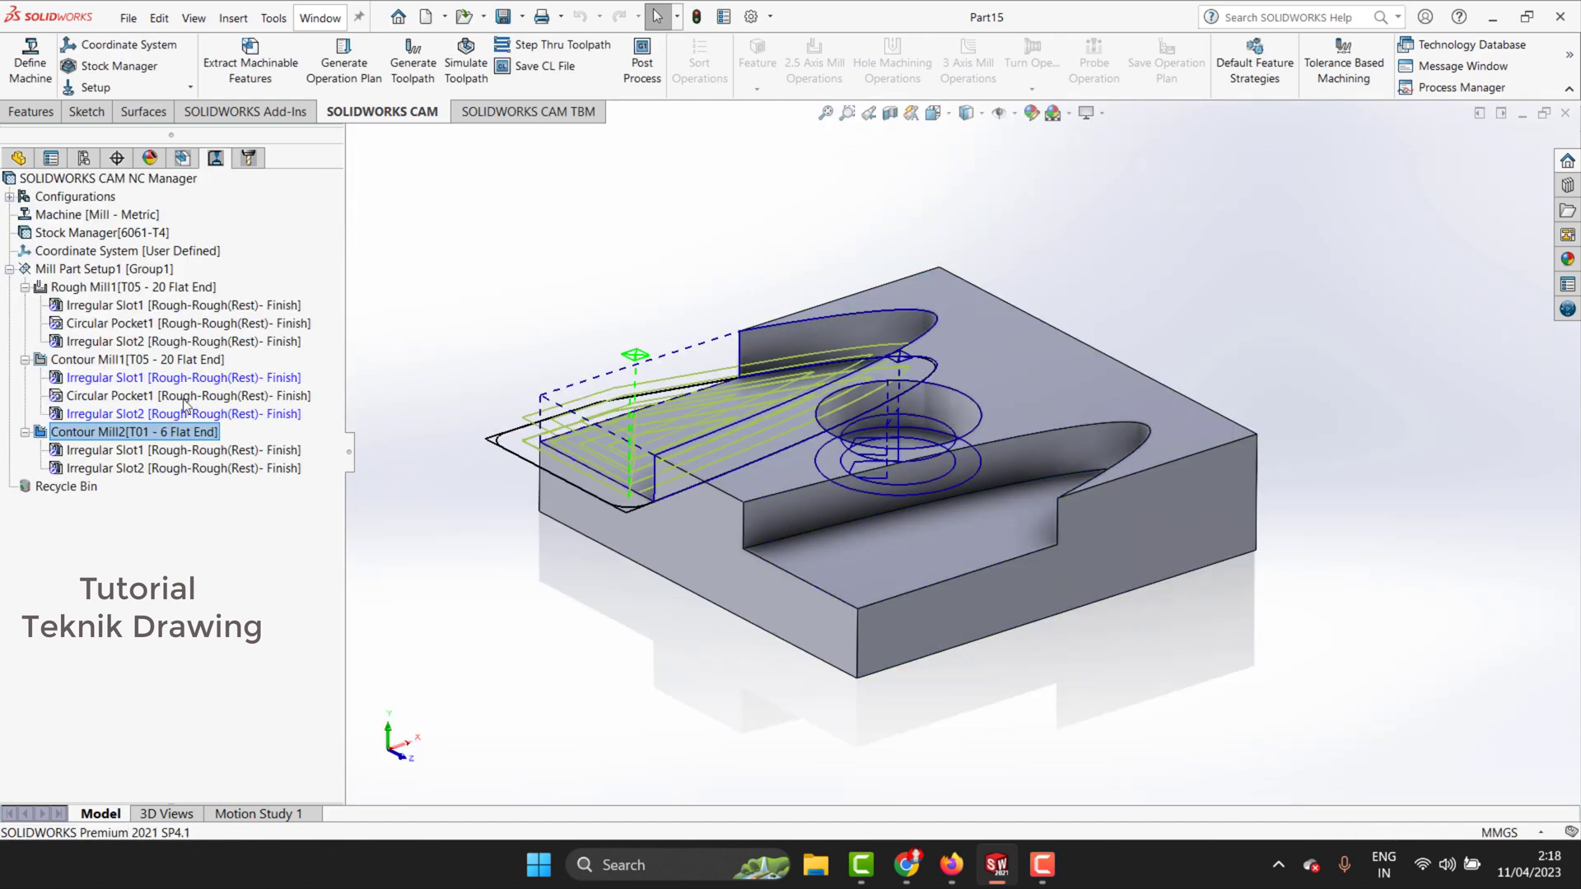
# Step: Open Irregular Slot1's roughing parameters and review its tool holder, tools table and station details
pyautogui.rightClick(148, 310)
pyautogui.click(215, 327)
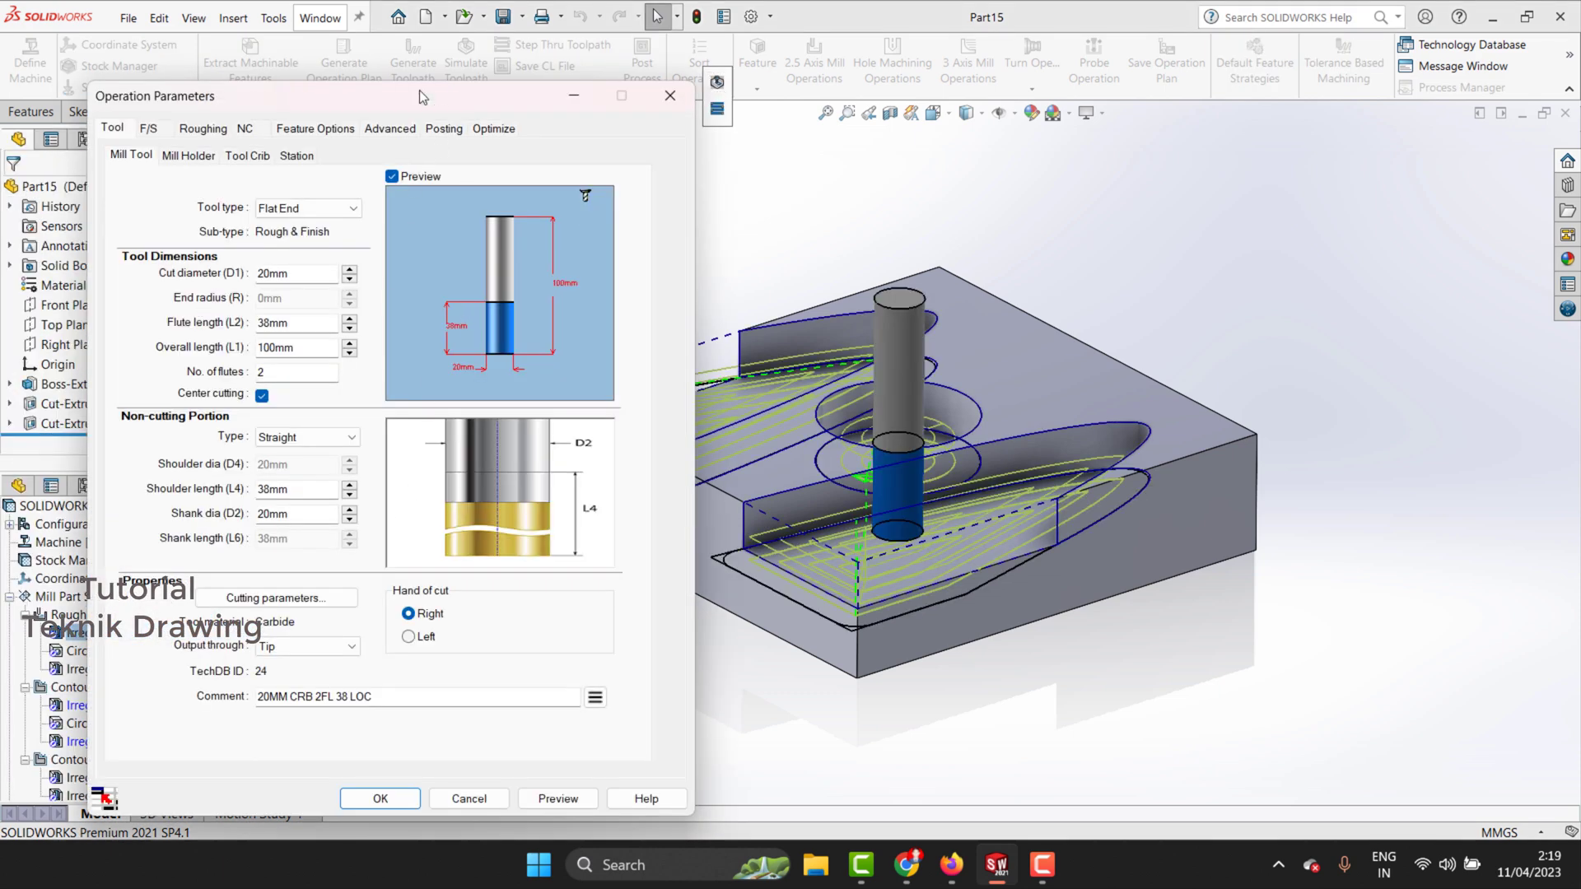
pyautogui.moveTo(418, 96); pyautogui.dragTo(460, 87)
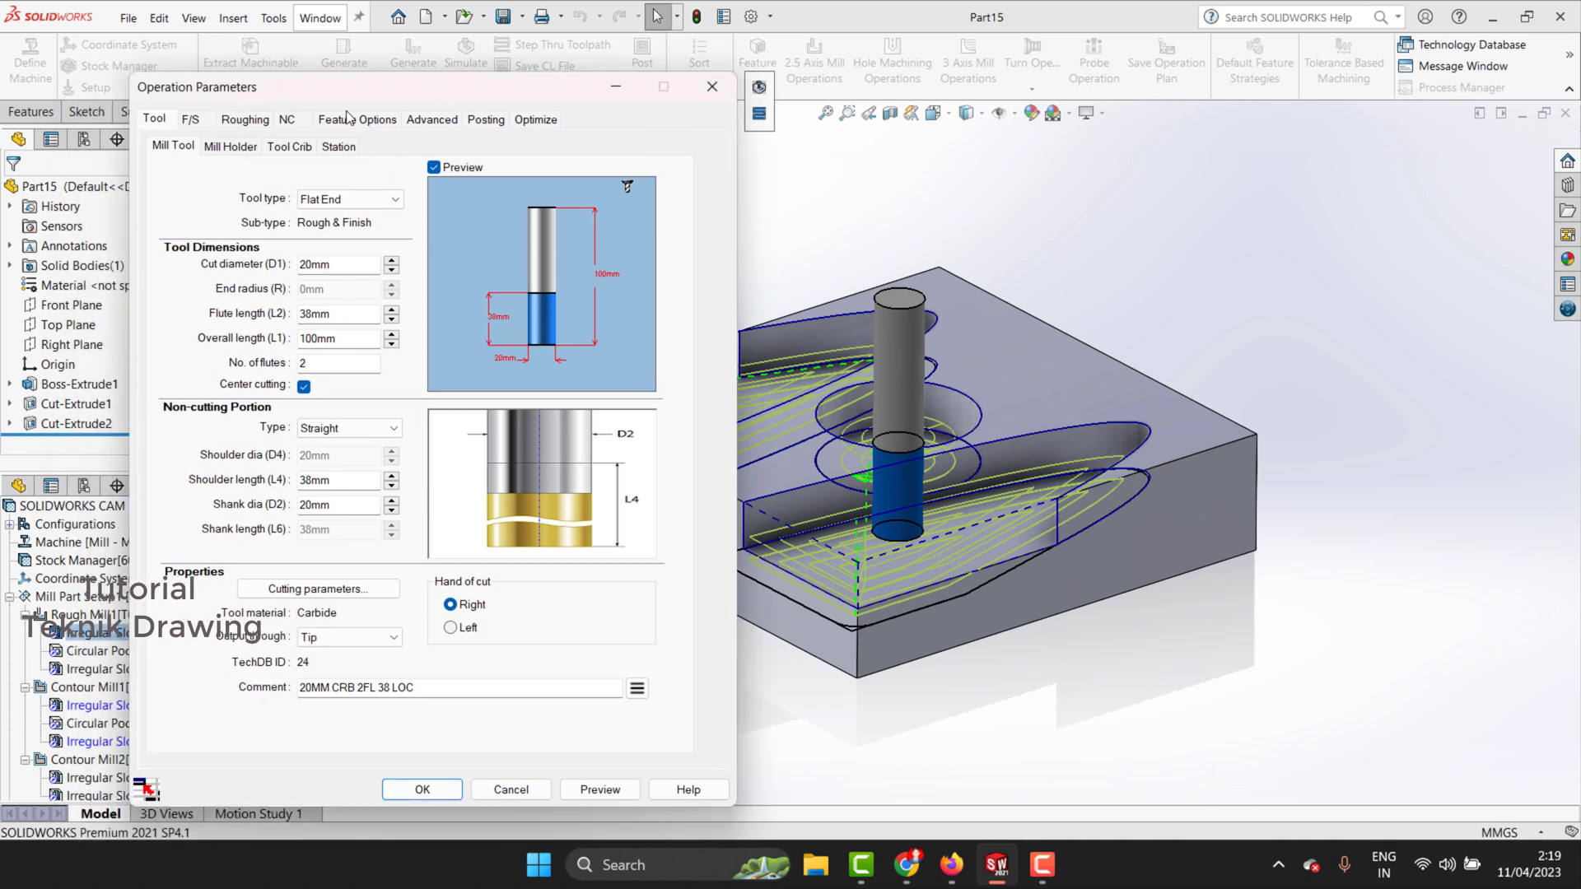
pyautogui.click(230, 148)
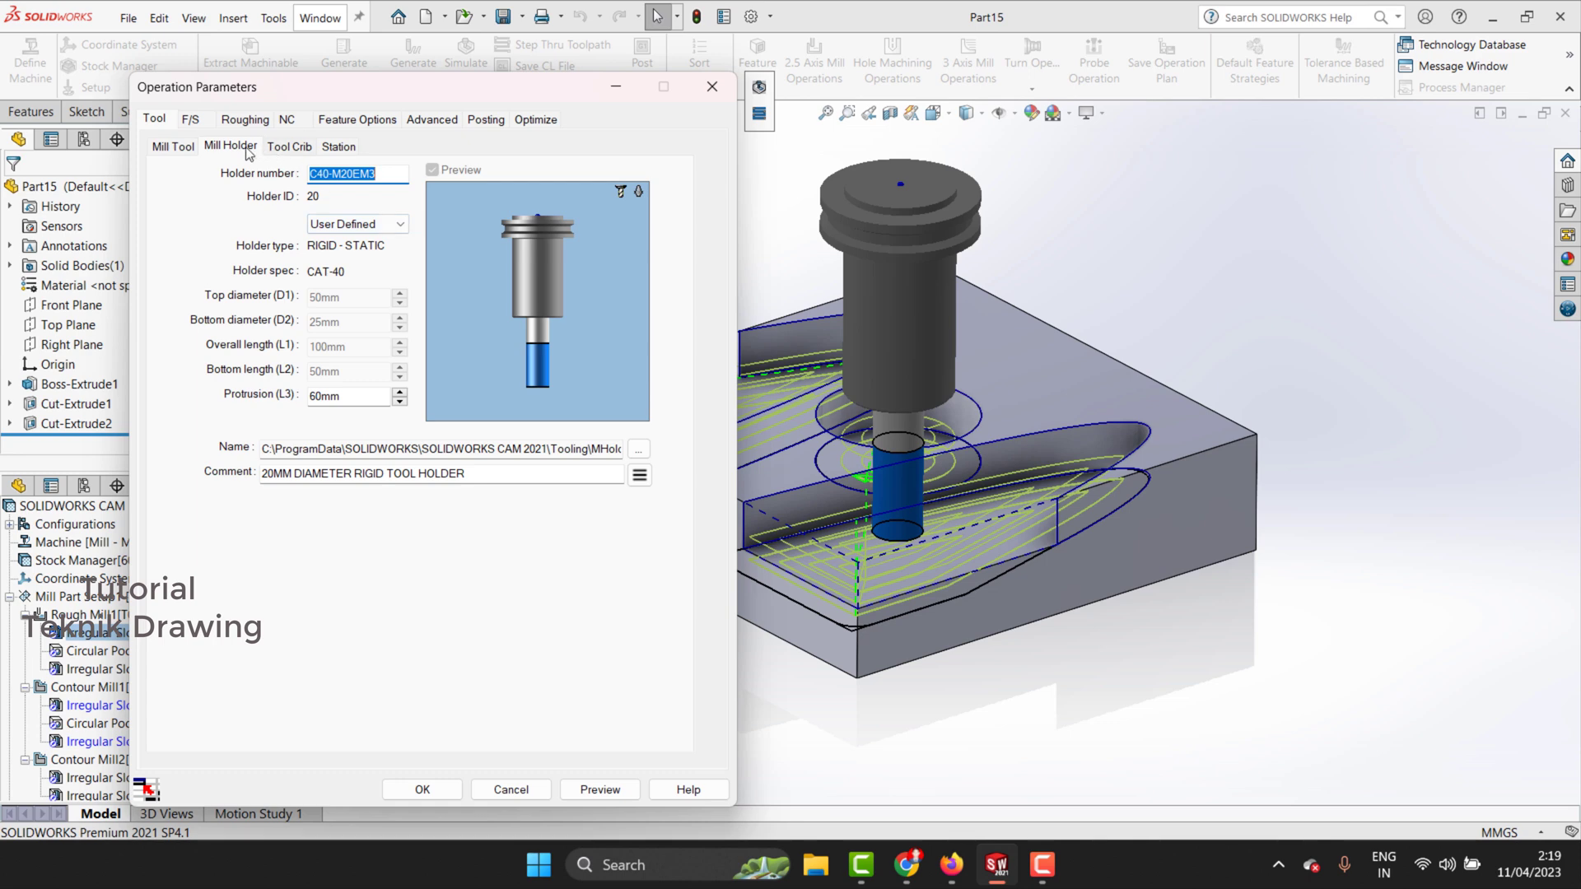
pyautogui.click(289, 147)
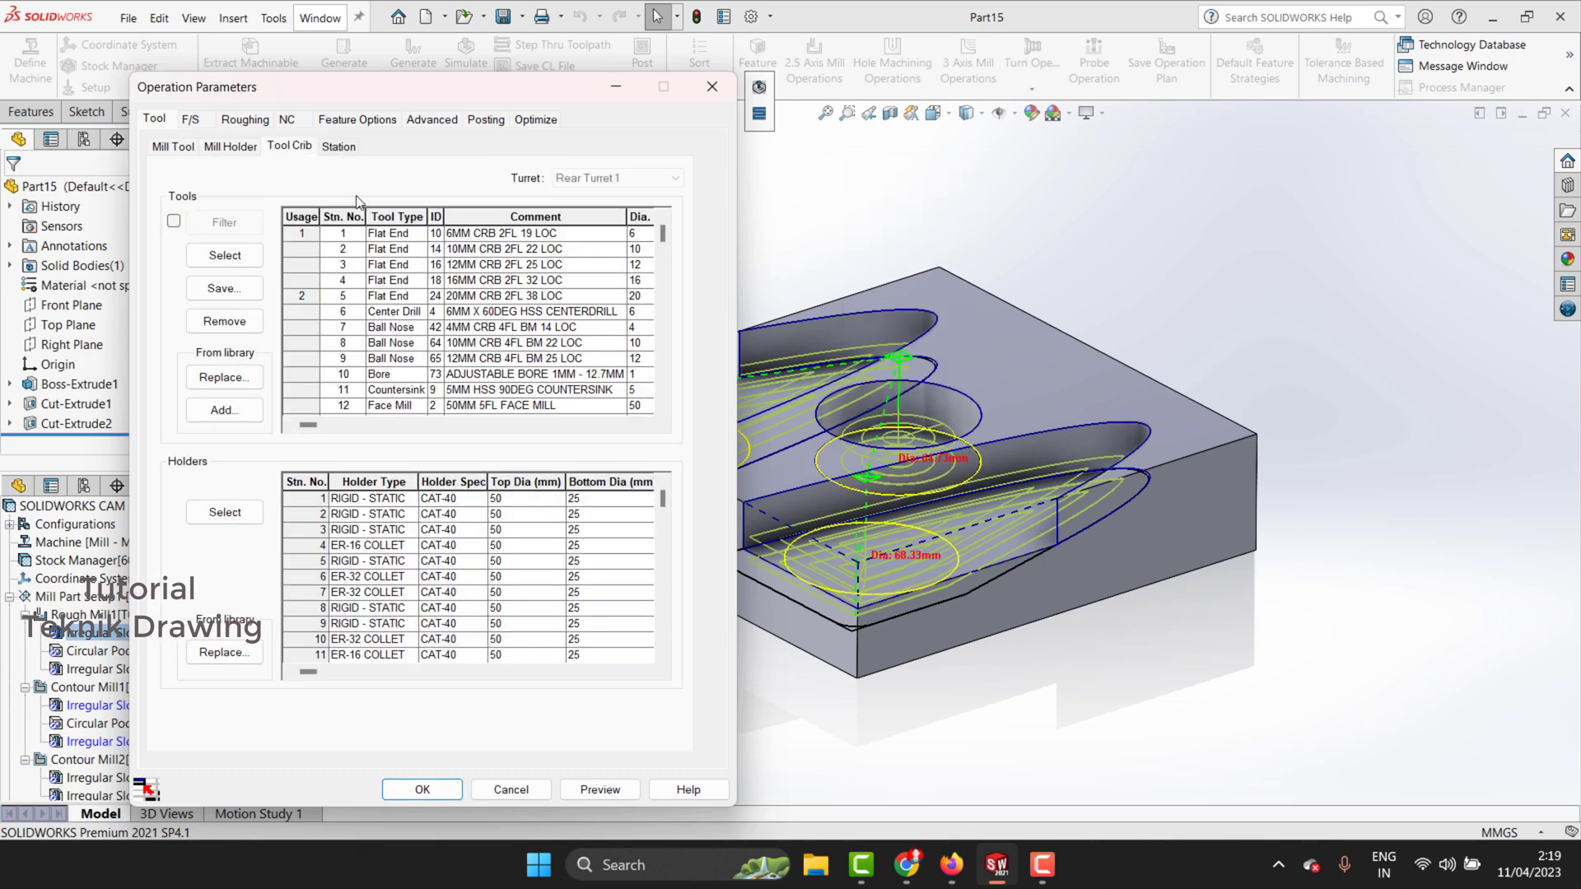
pyautogui.click(333, 147)
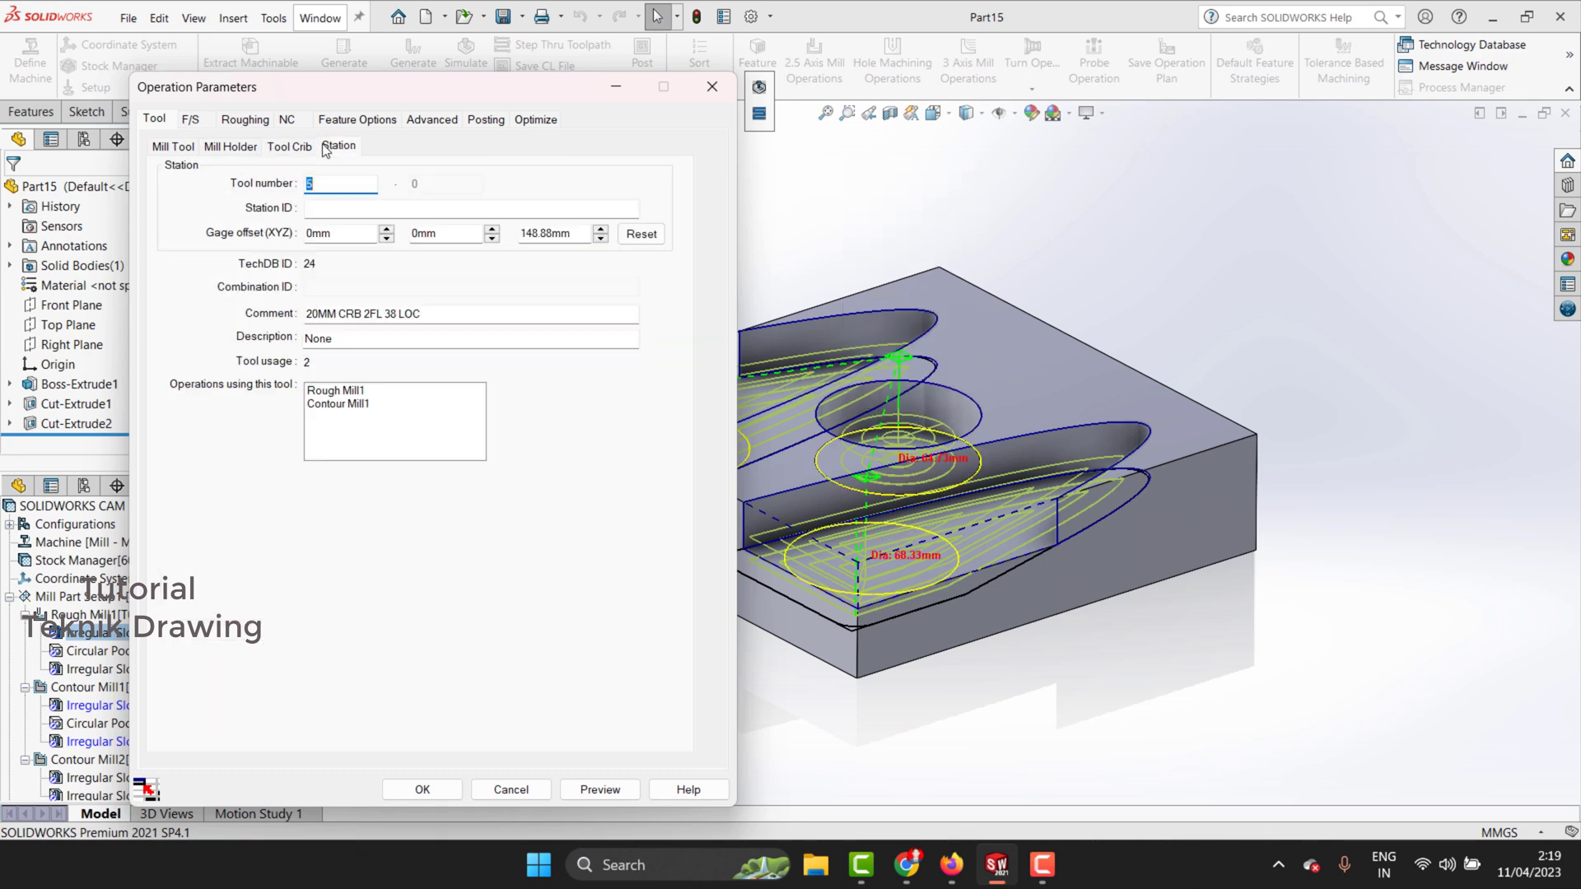
# Step: Review feeds, roughing, NC, entry, advanced, posting and optimization settings (26.017 min), then close unchanged
pyautogui.click(203, 121)
pyautogui.click(240, 121)
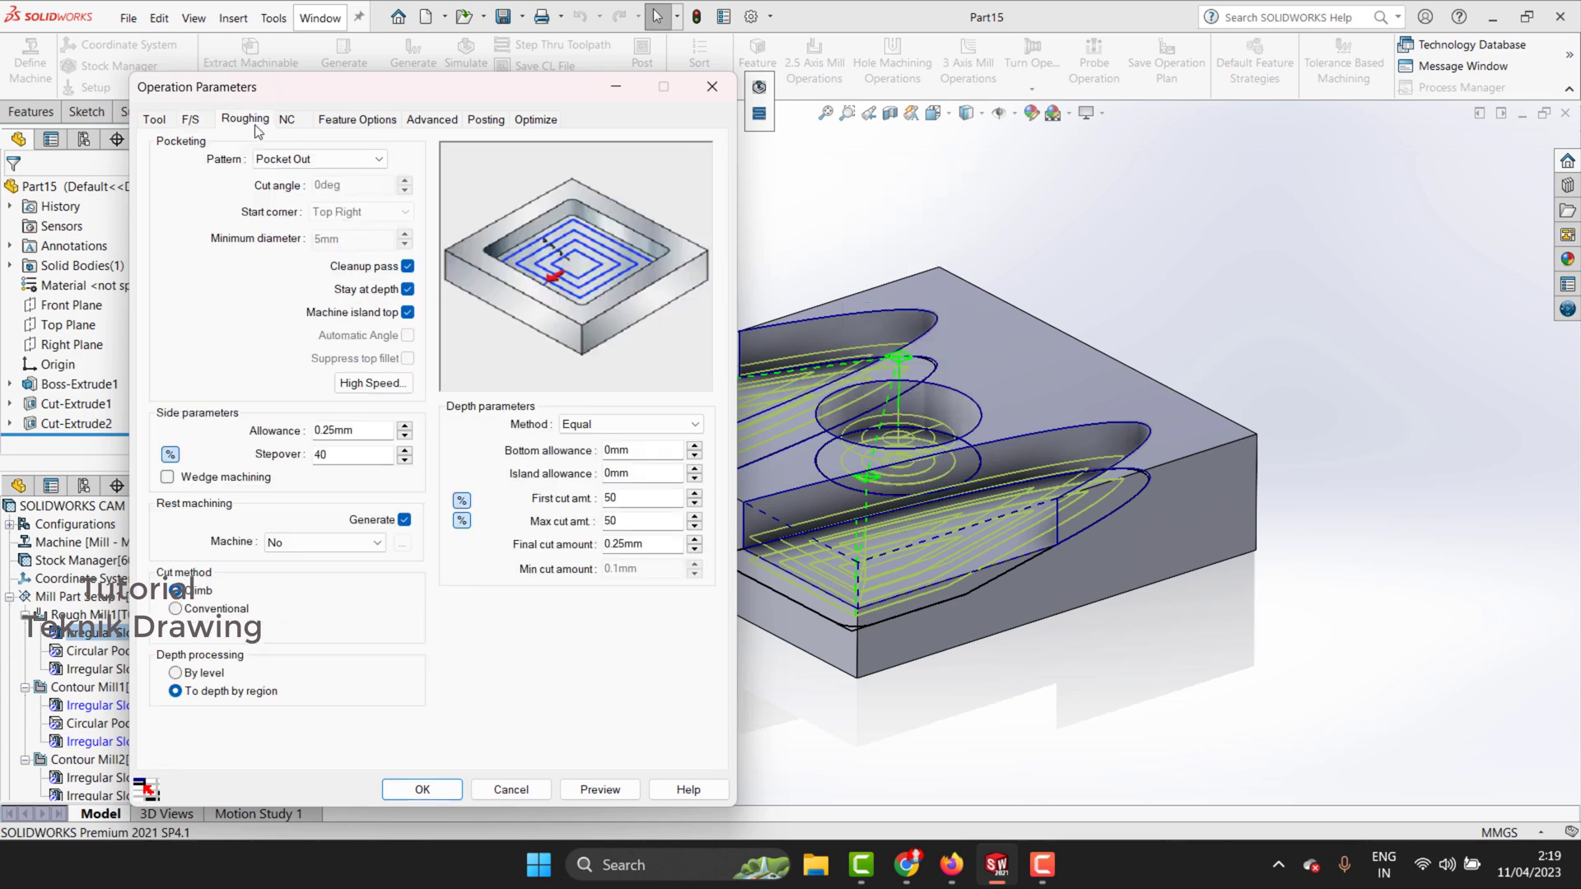
pyautogui.click(286, 120)
pyautogui.click(357, 119)
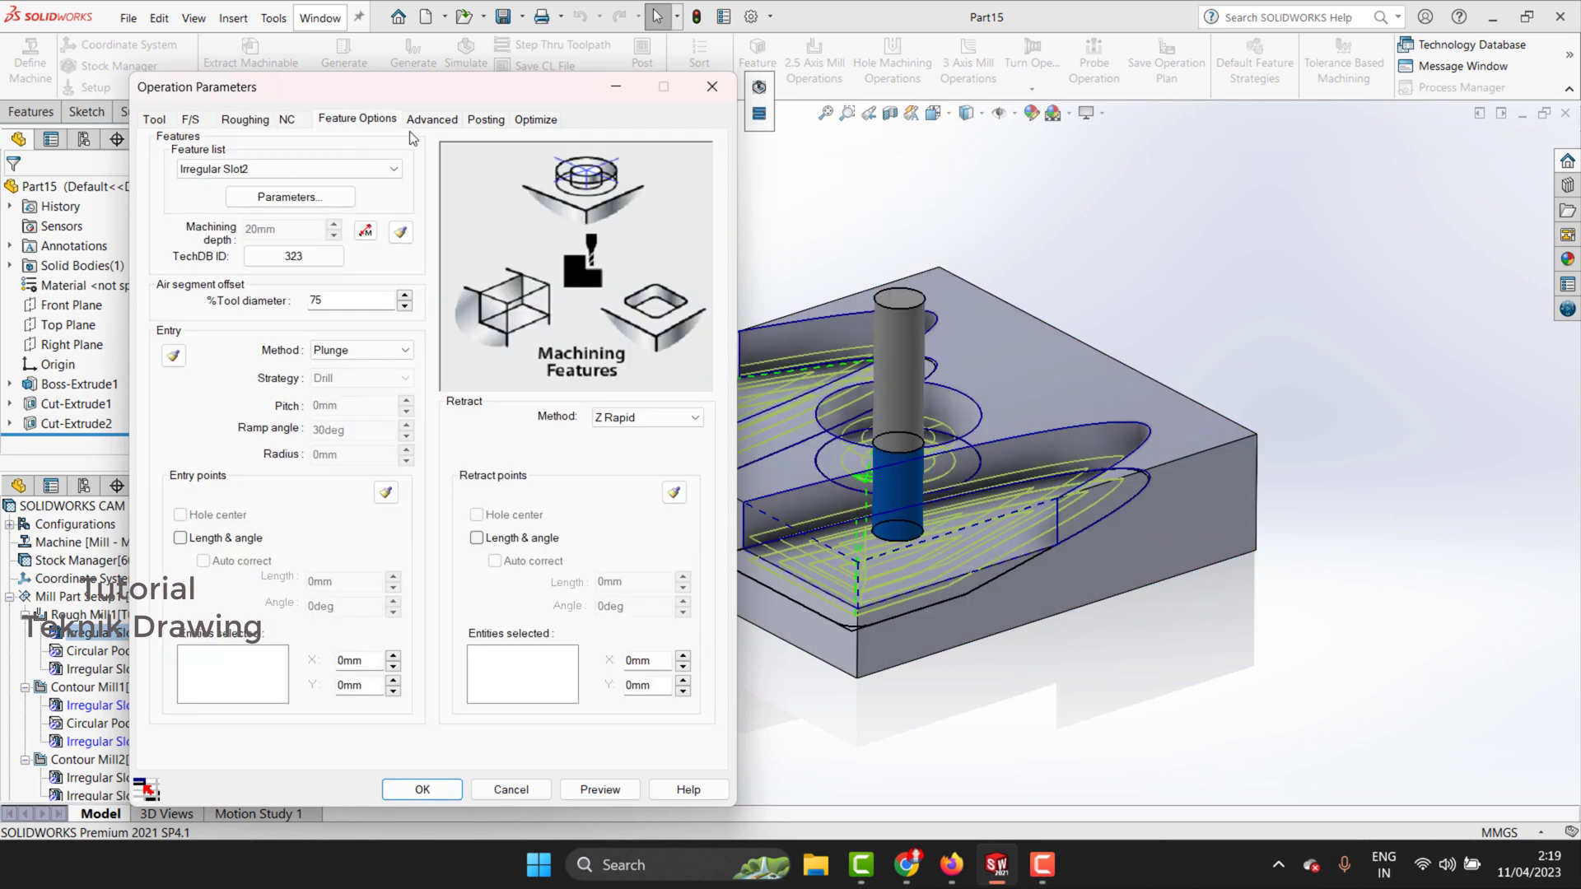
pyautogui.click(436, 120)
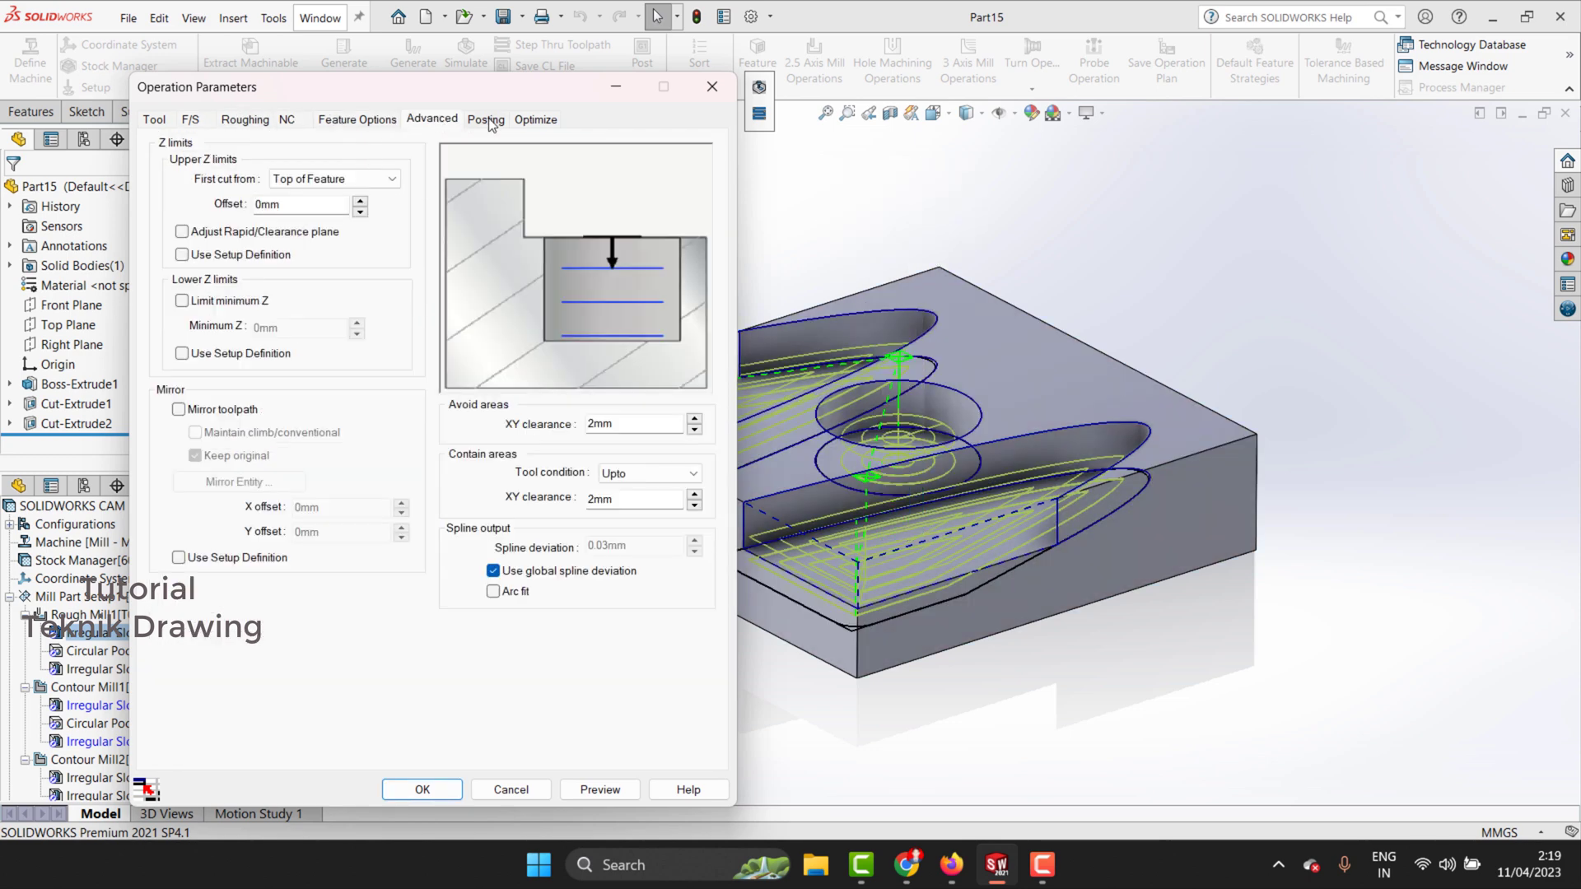
pyautogui.click(486, 120)
pyautogui.click(536, 120)
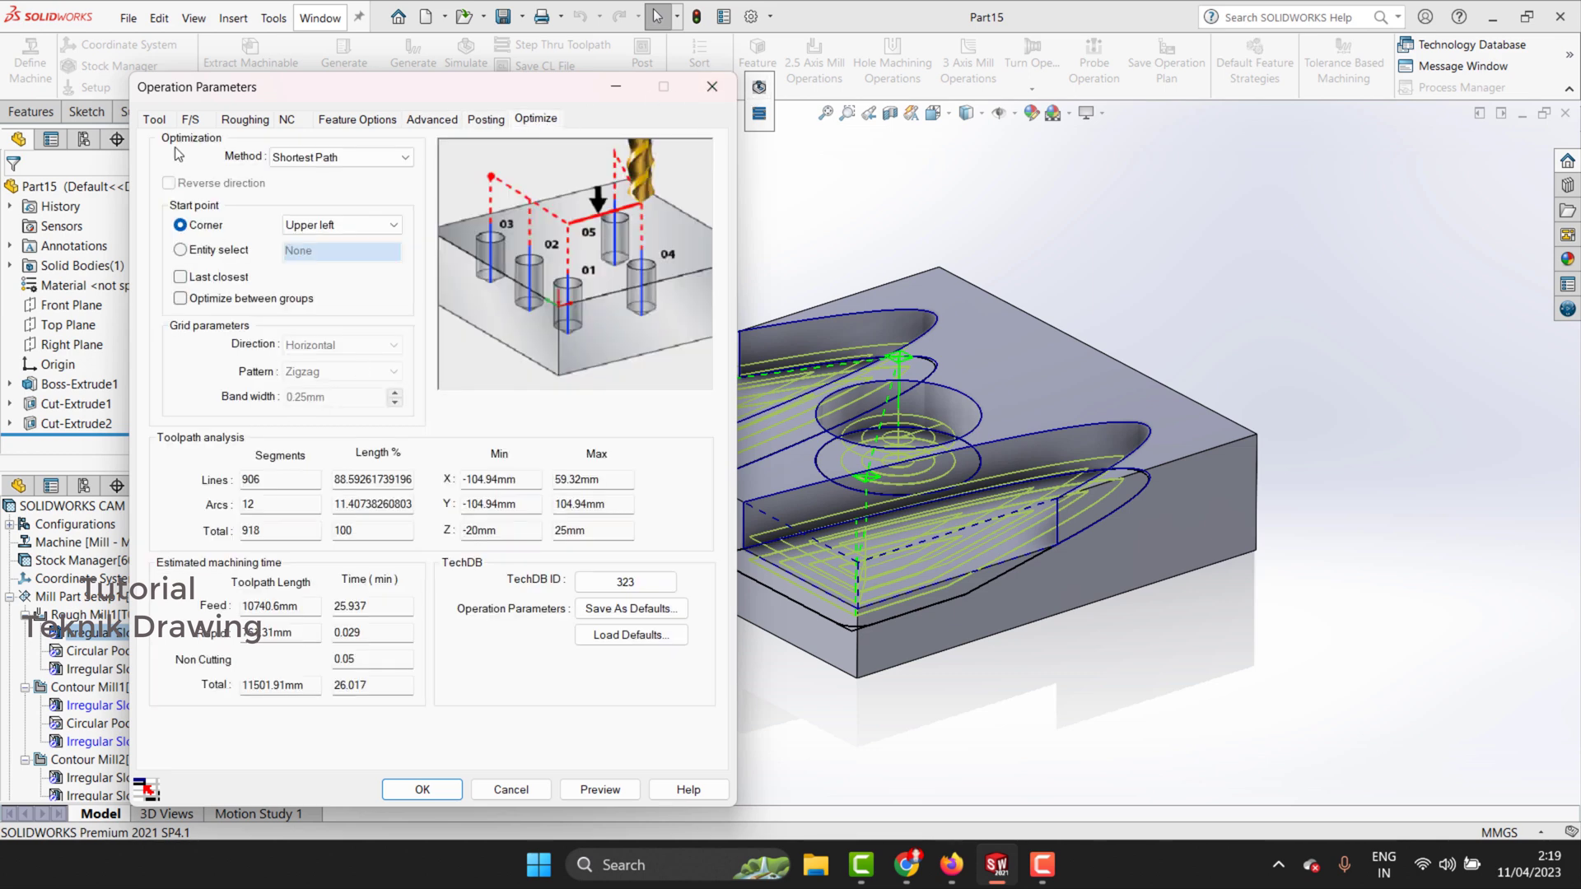
pyautogui.click(714, 88)
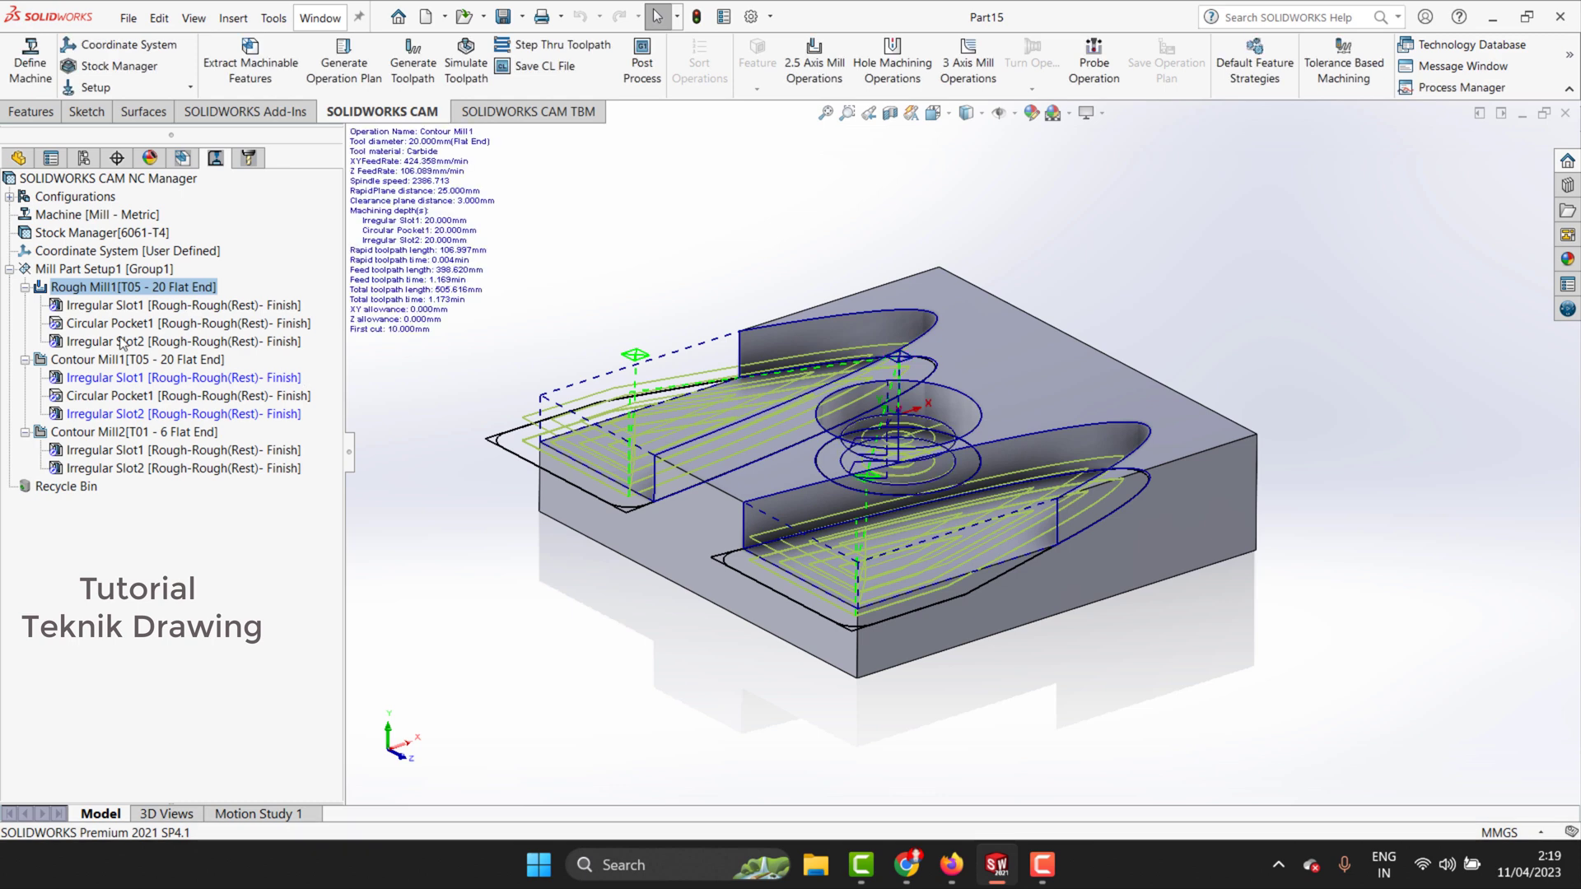
# Step: Preview the pocket and slot toolpaths, then check Irregular Slot2's 6 mm flat end tool and close
pyautogui.click(108, 306)
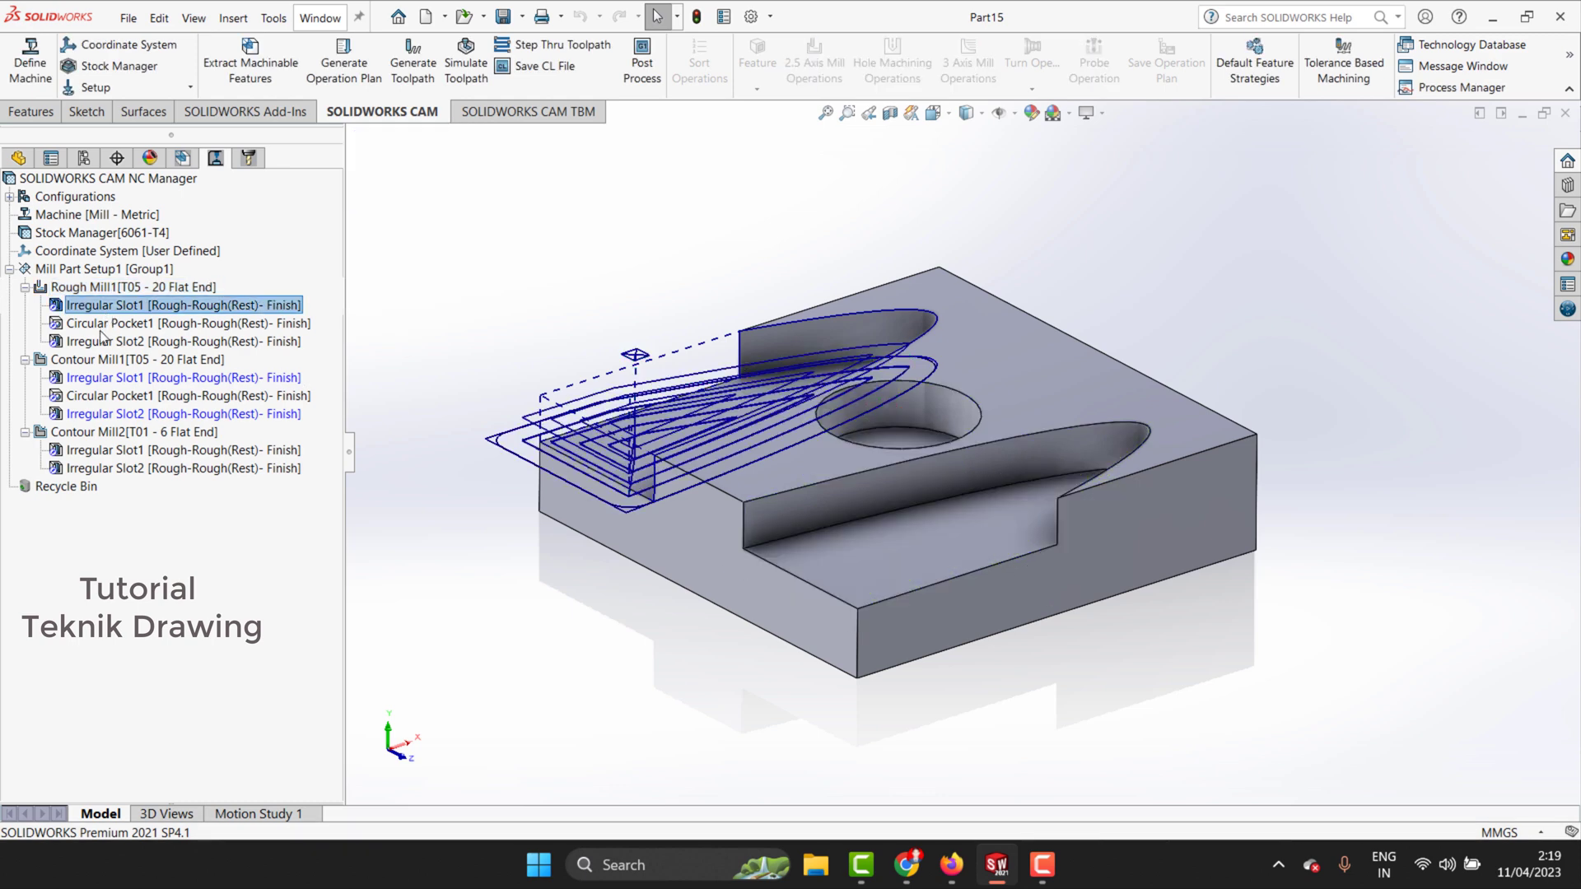
pyautogui.click(115, 394)
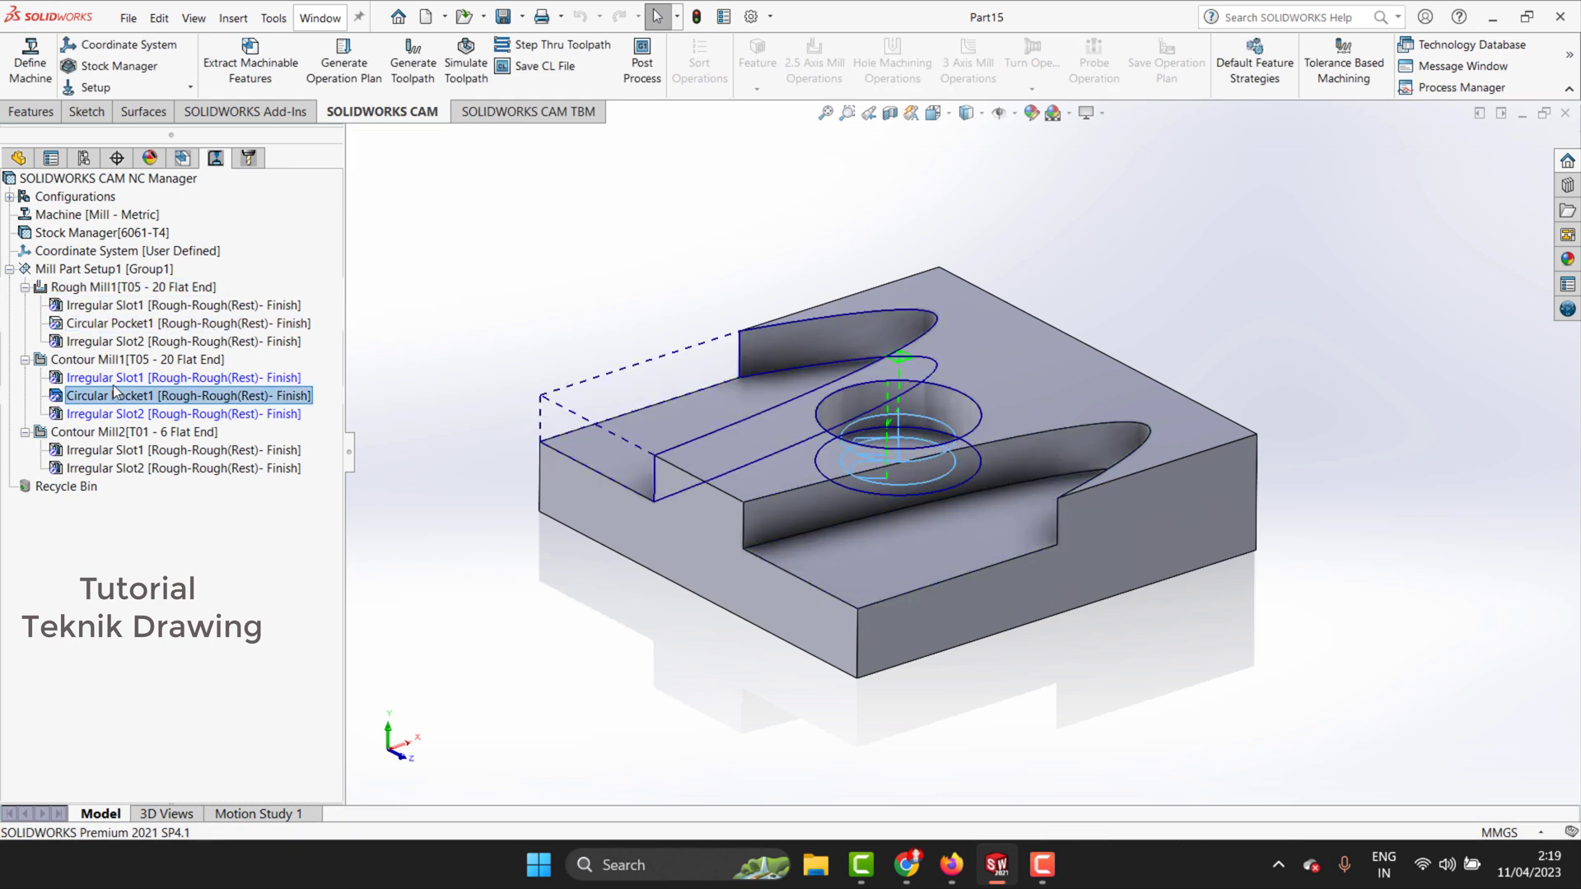
pyautogui.click(112, 467)
pyautogui.rightClick(112, 468)
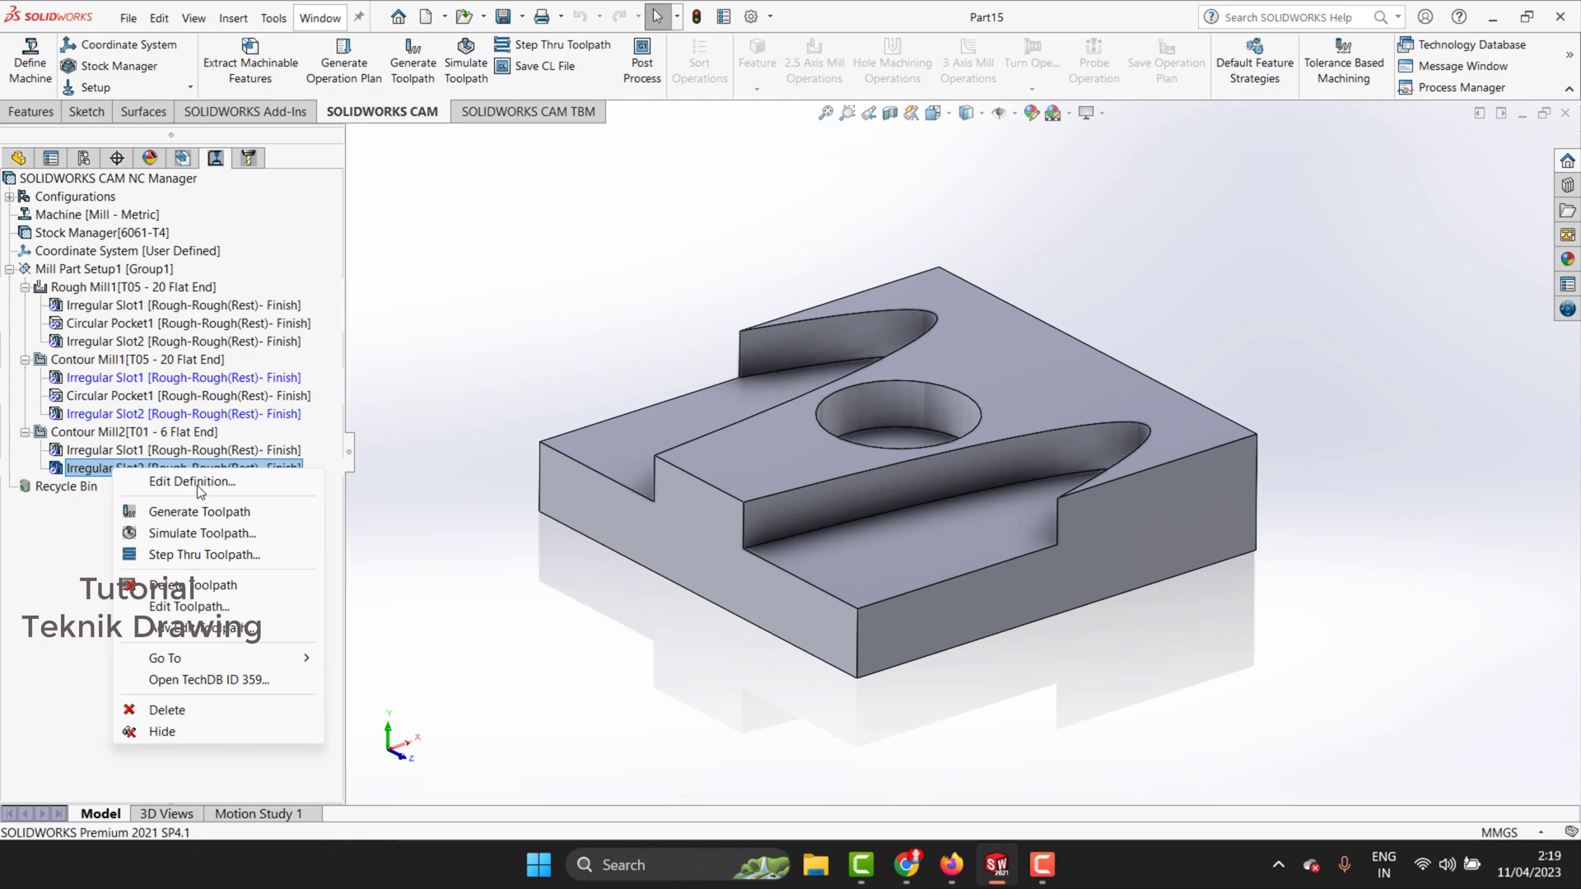
pyautogui.click(348, 404)
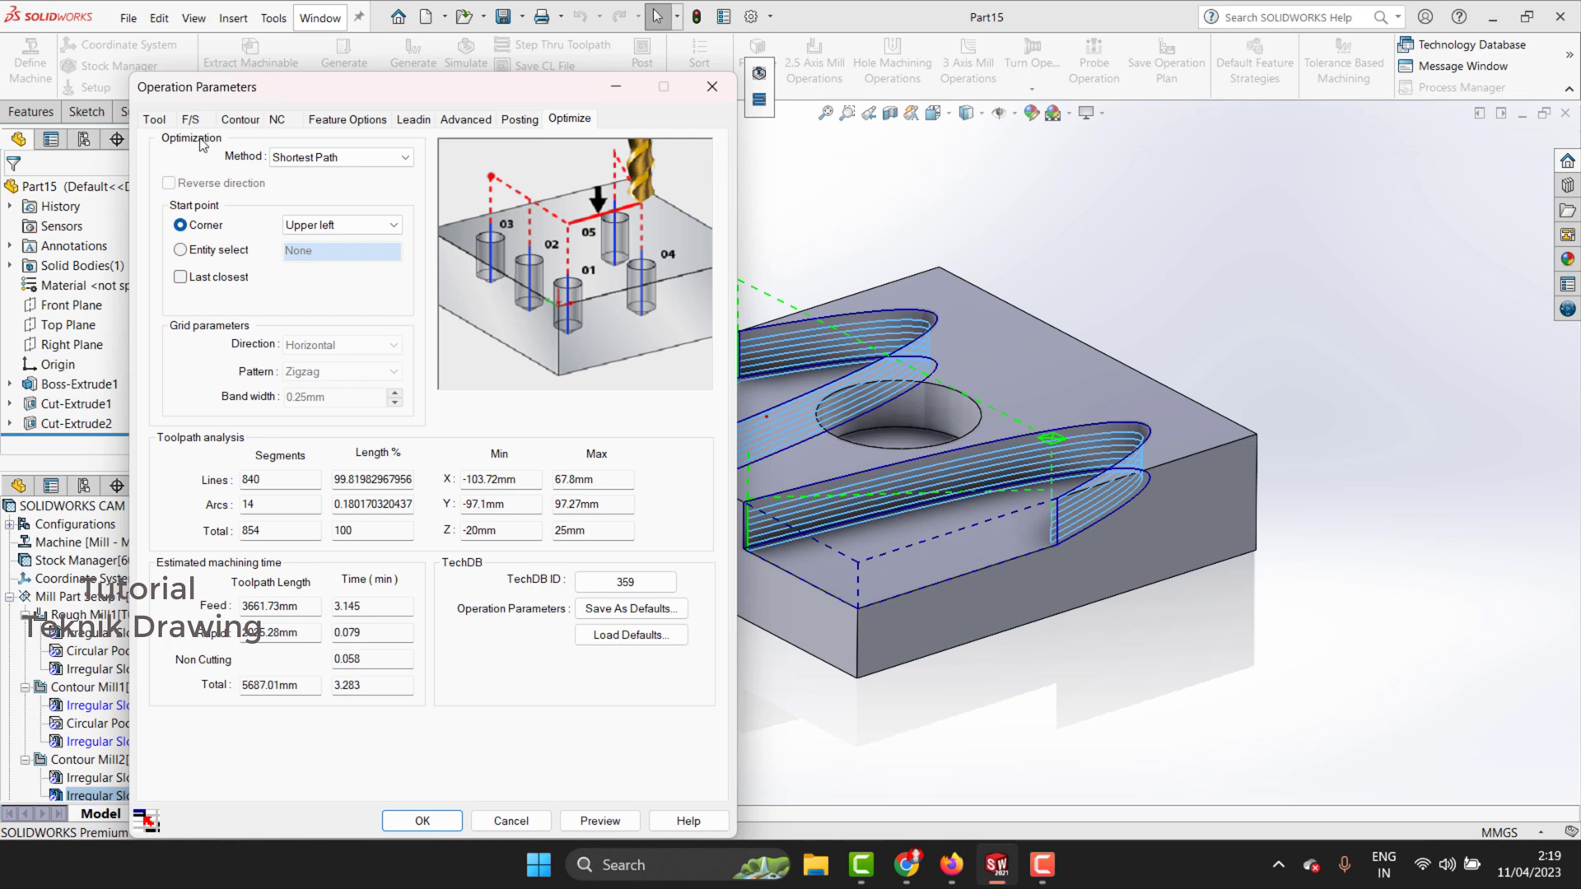
pyautogui.click(155, 121)
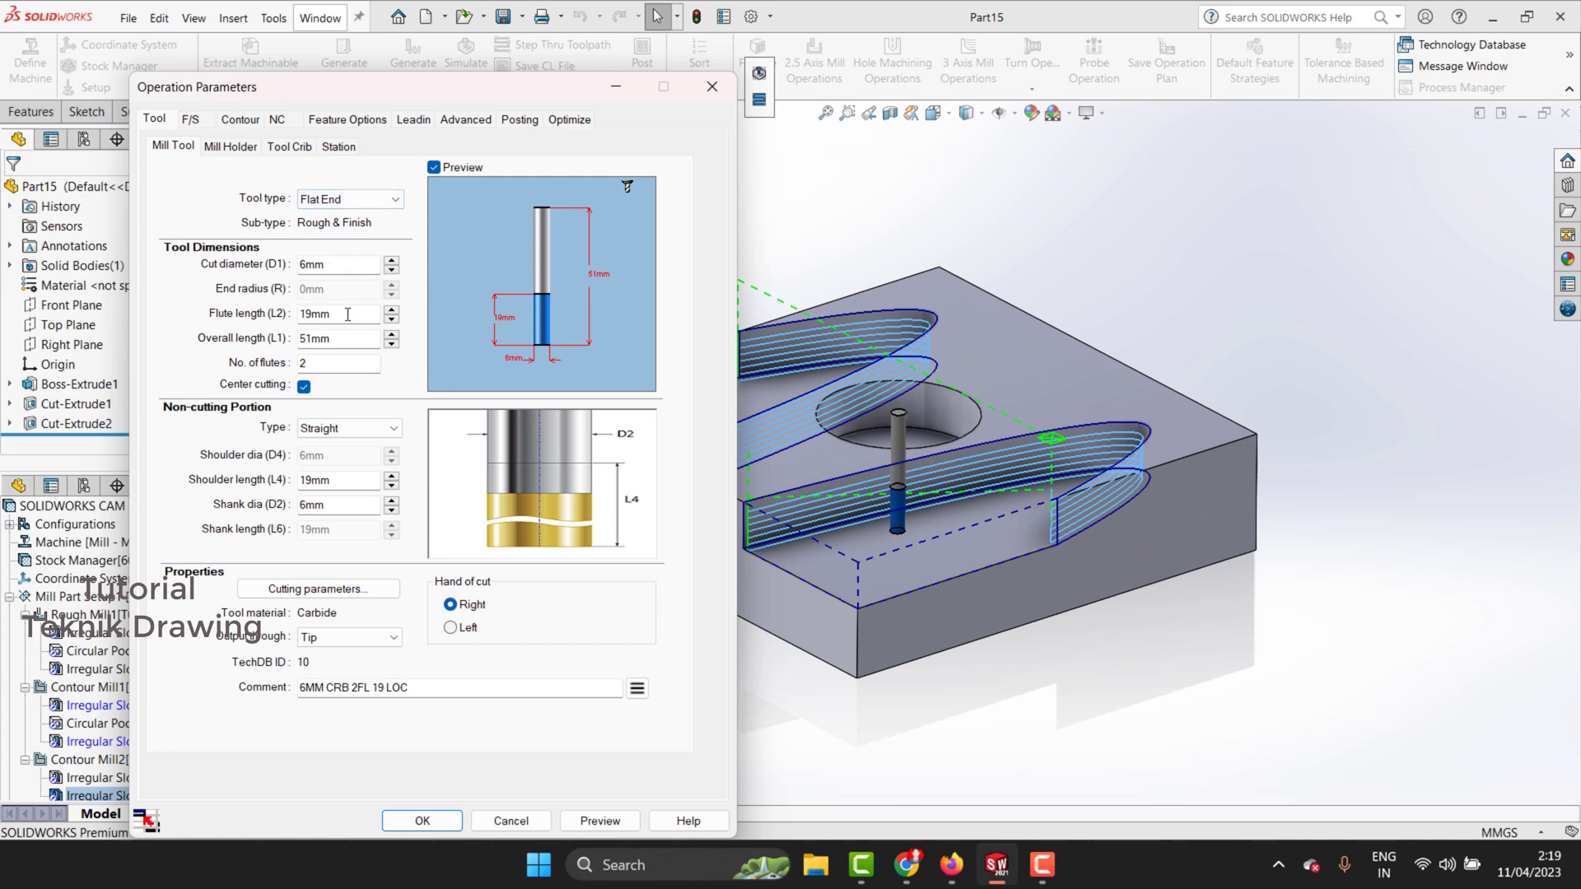
pyautogui.click(713, 87)
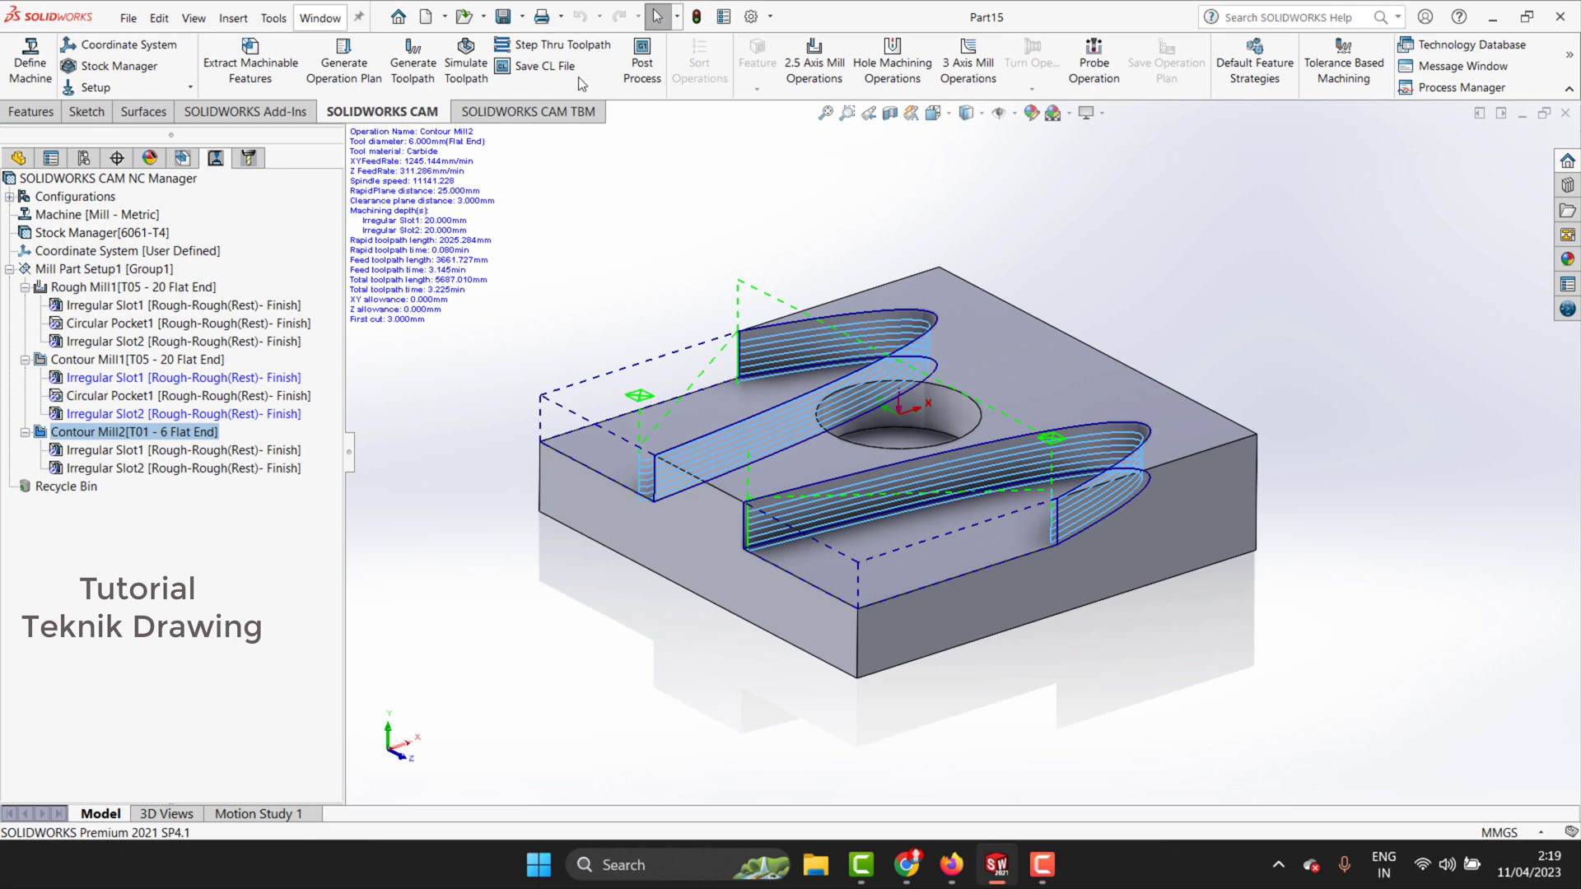
# Step: Save the toolpaths as a CL file
pyautogui.click(539, 67)
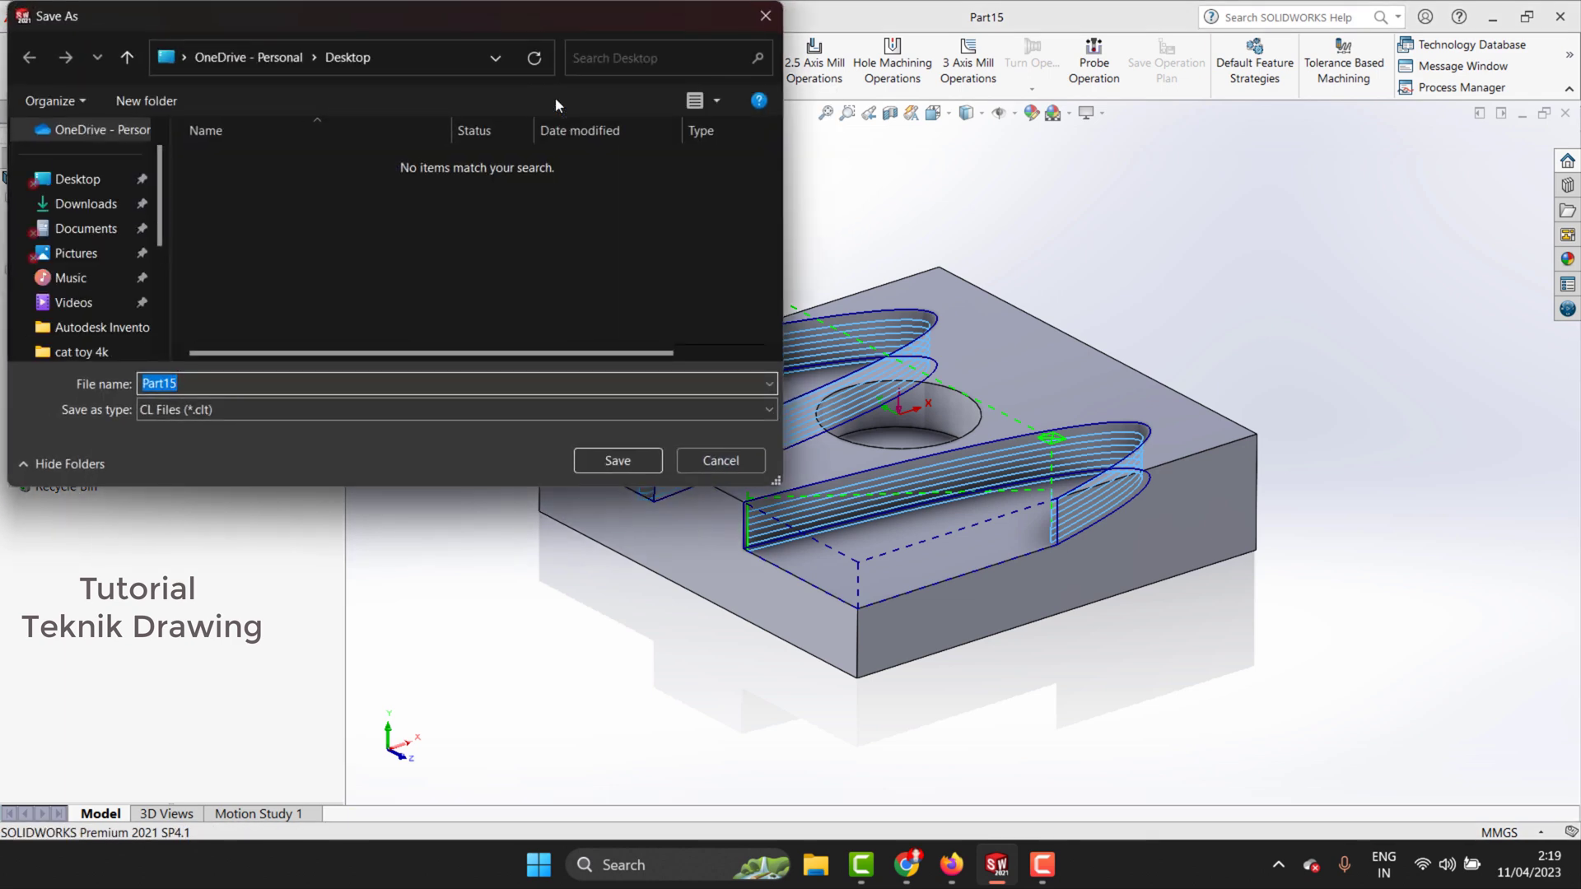
pyautogui.click(180, 406)
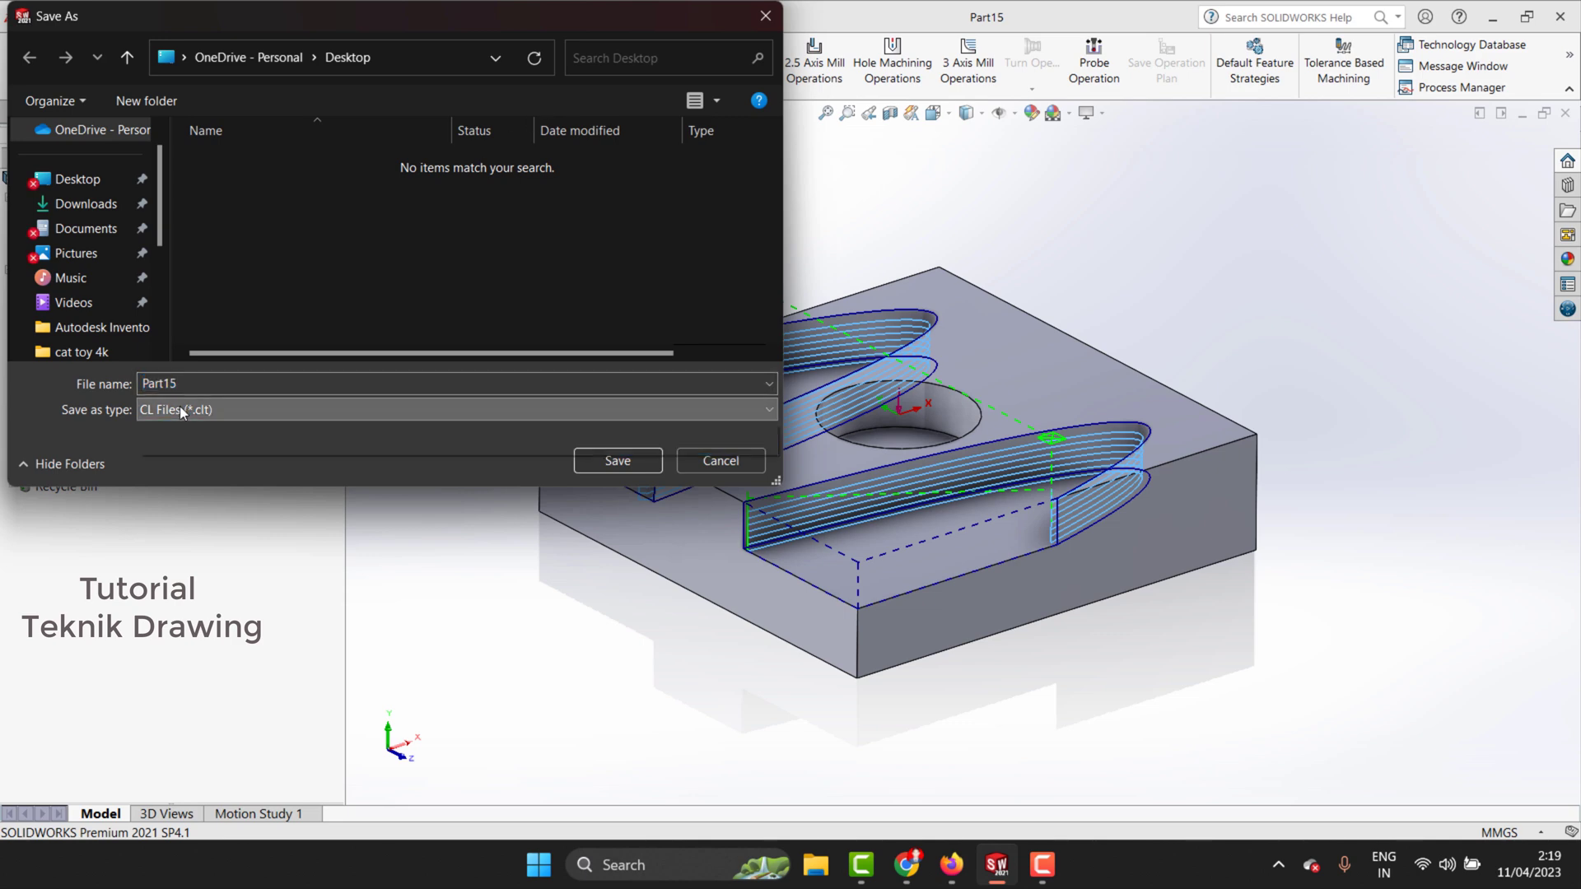
pyautogui.press('Return')
# Step: Set up post-processing to NC Code file Part15.nc on the Desktop, opening in the NC Editor
pyautogui.click(641, 94)
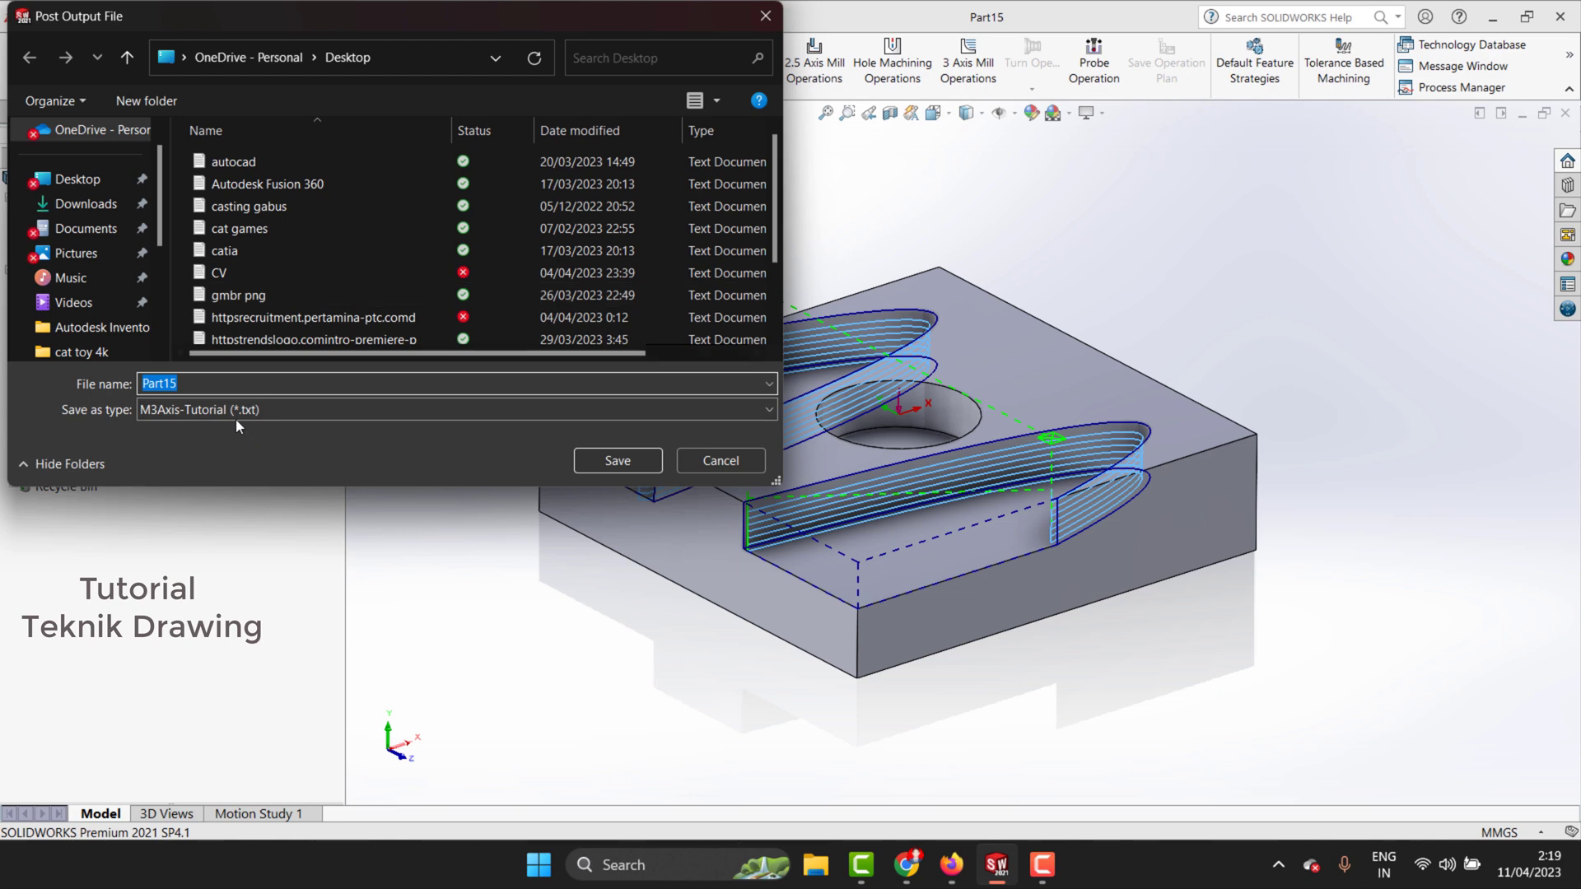
pyautogui.click(227, 414)
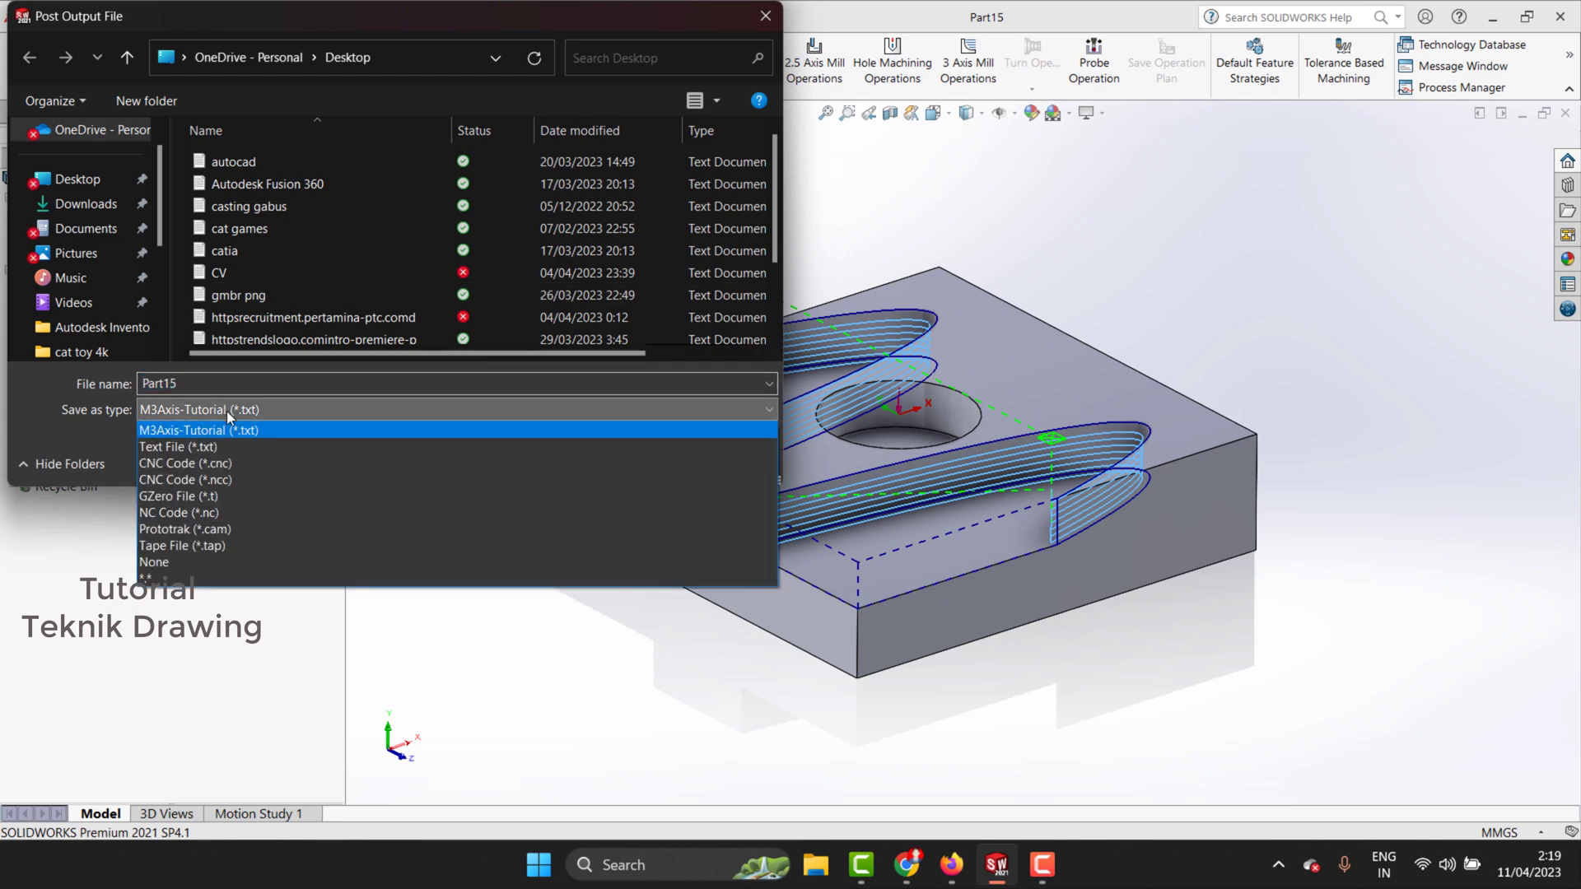
pyautogui.click(308, 512)
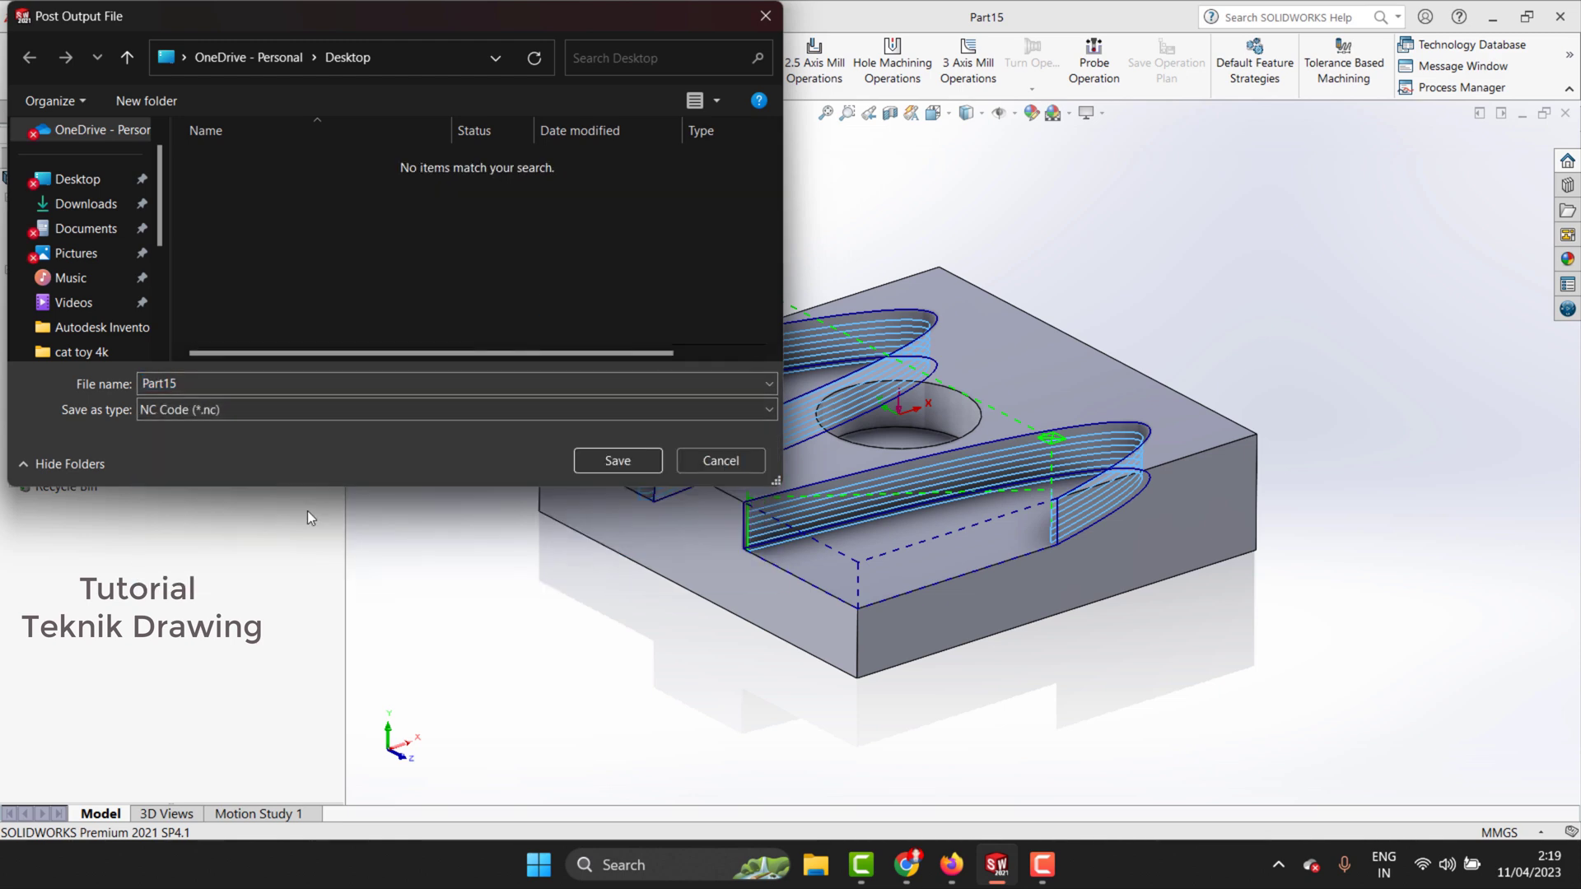
pyautogui.click(73, 183)
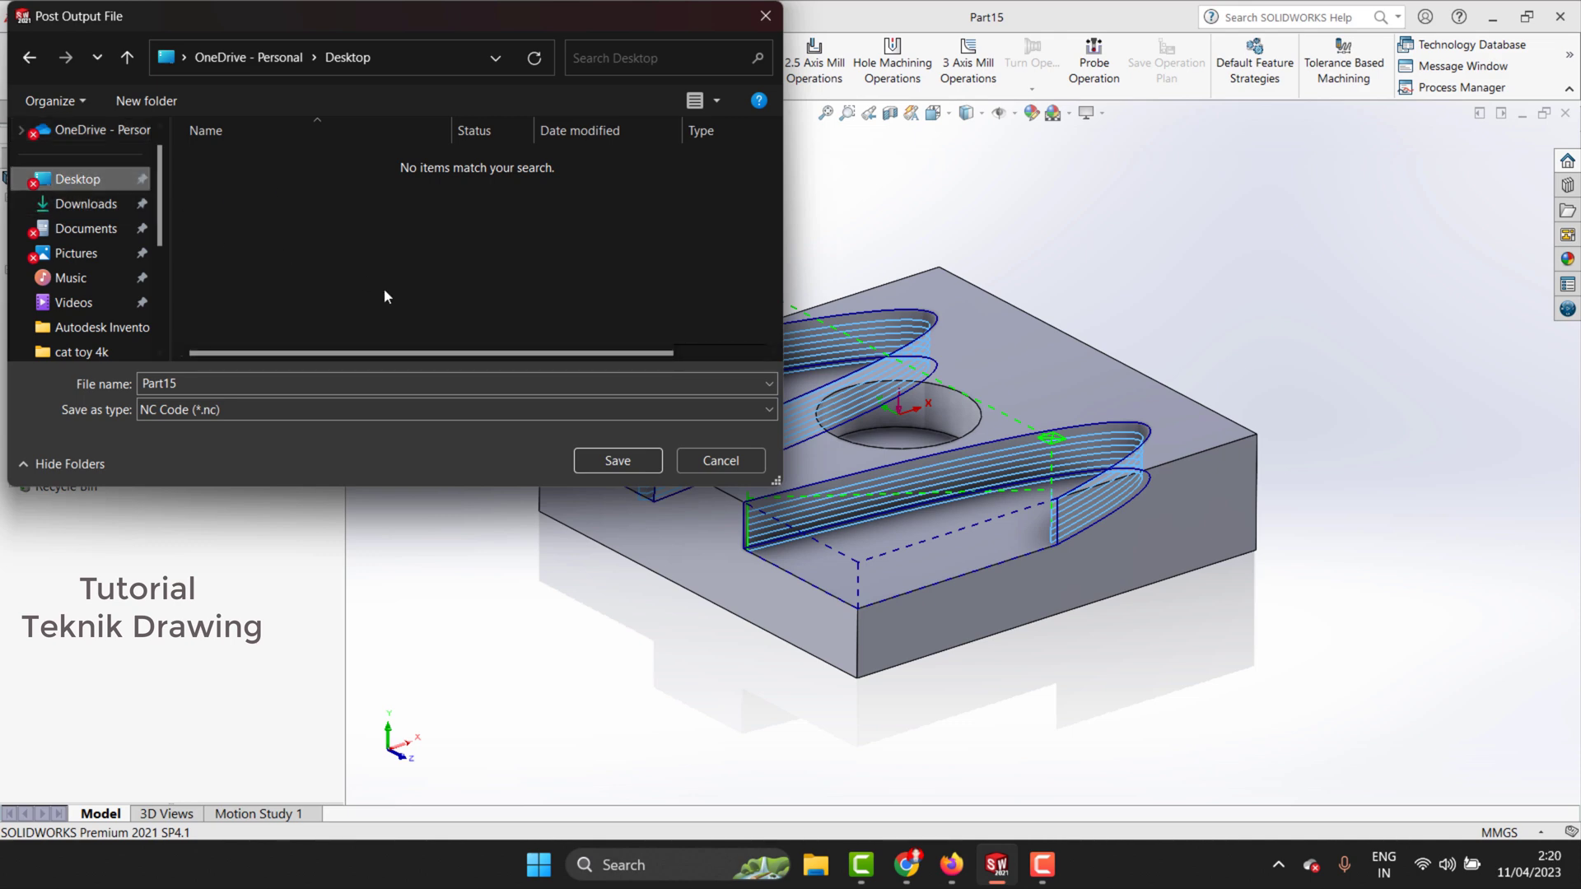
pyautogui.click(621, 463)
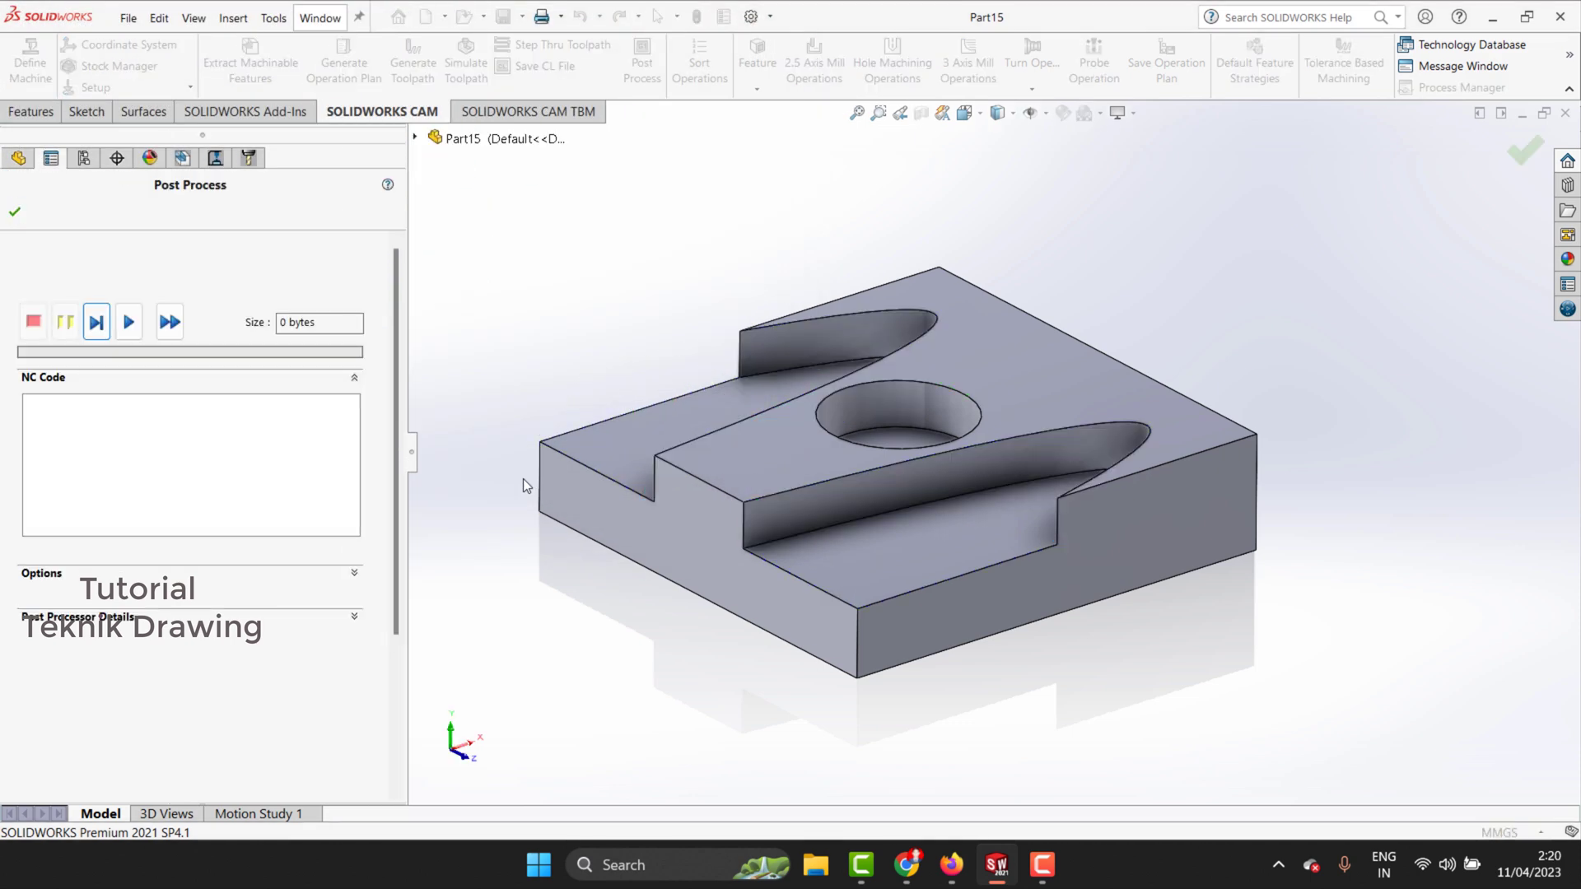
pyautogui.click(45, 574)
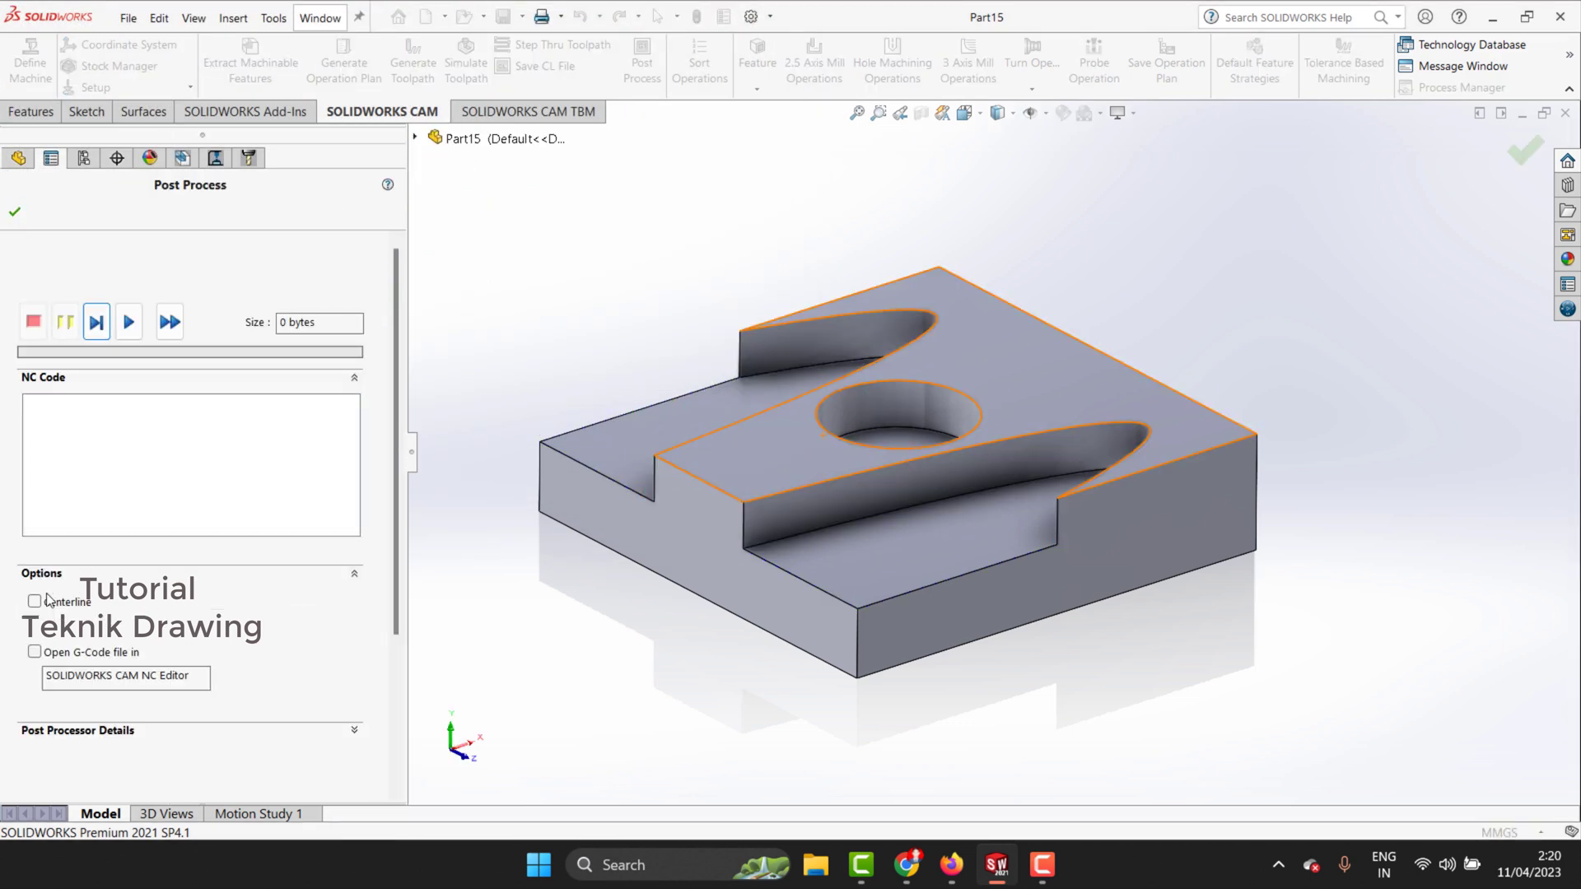
pyautogui.click(35, 652)
# Step: Run the post processor, review its details, and finish to open Part15.nc
pyautogui.click(129, 322)
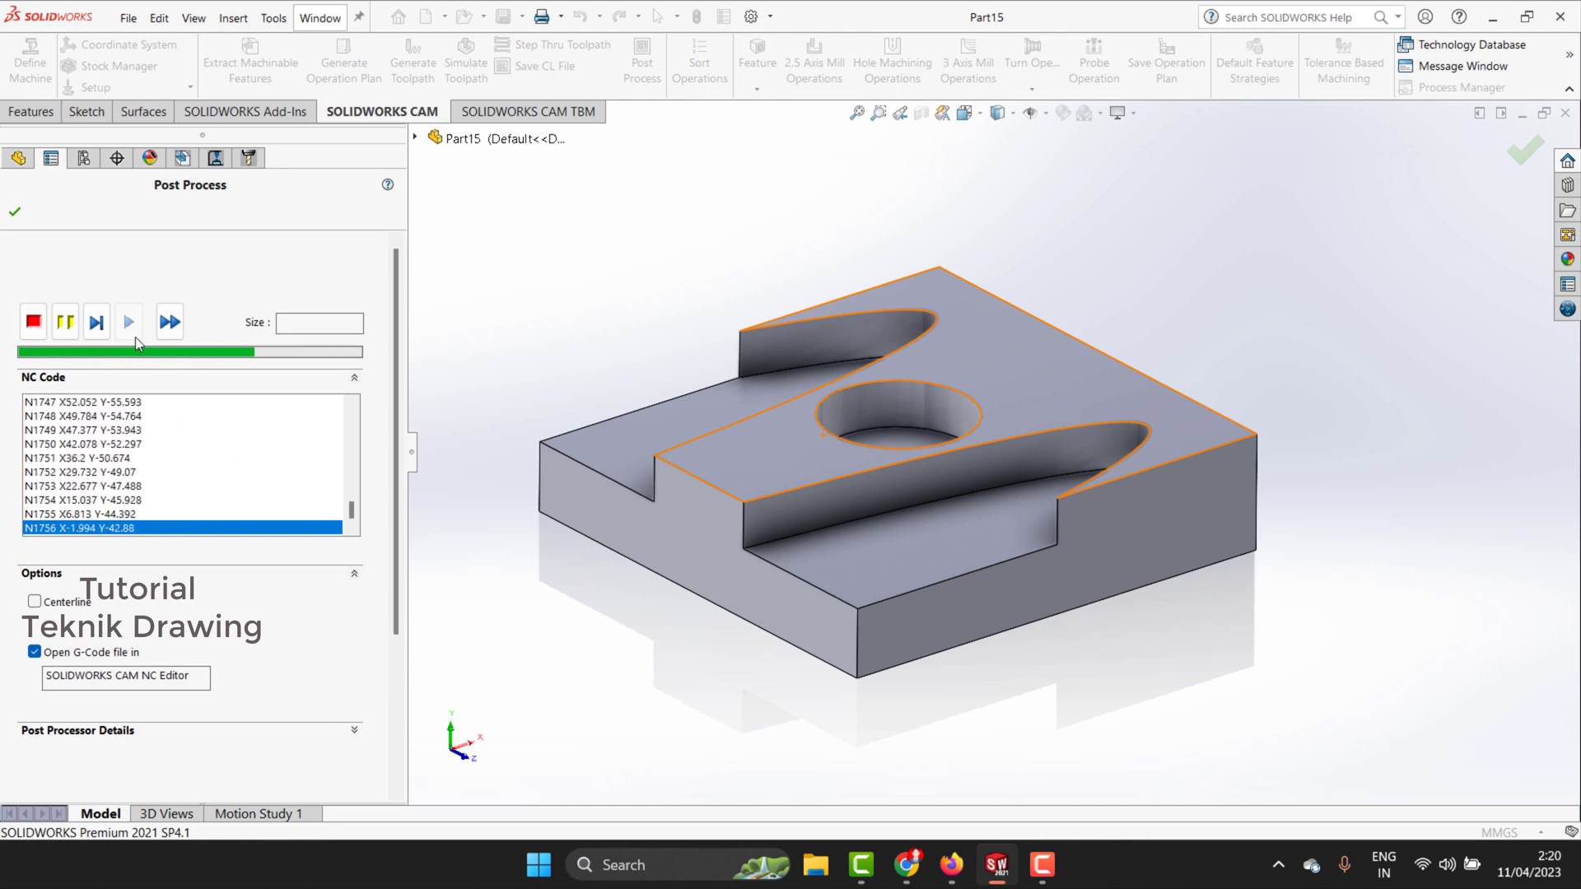
pyautogui.scroll(-3, 152, 631)
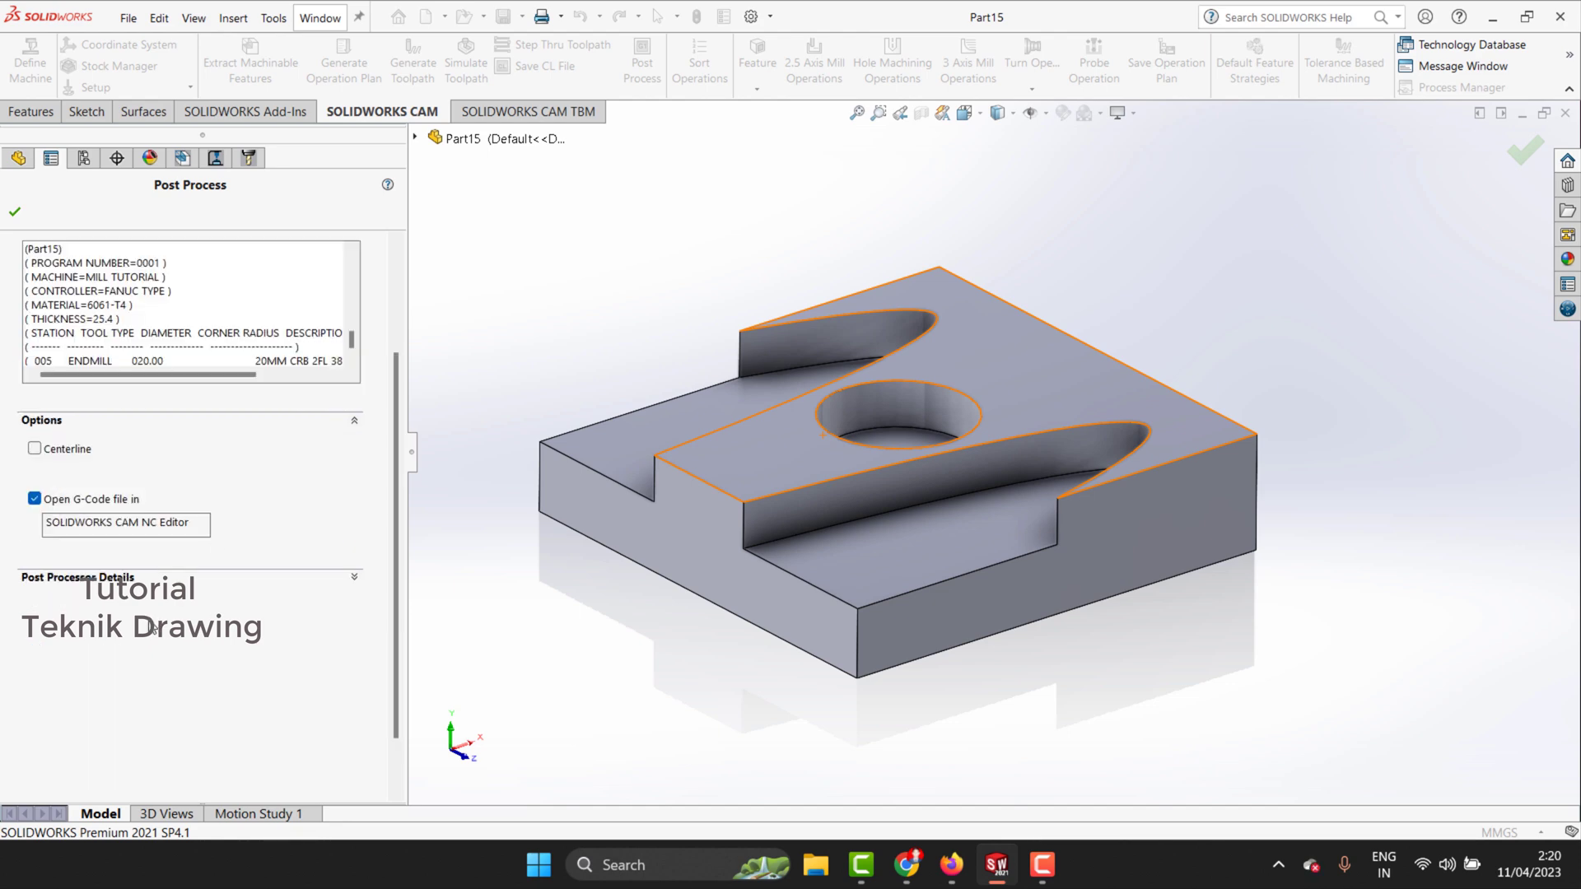
pyautogui.click(109, 583)
pyautogui.scroll(-1, 142, 641)
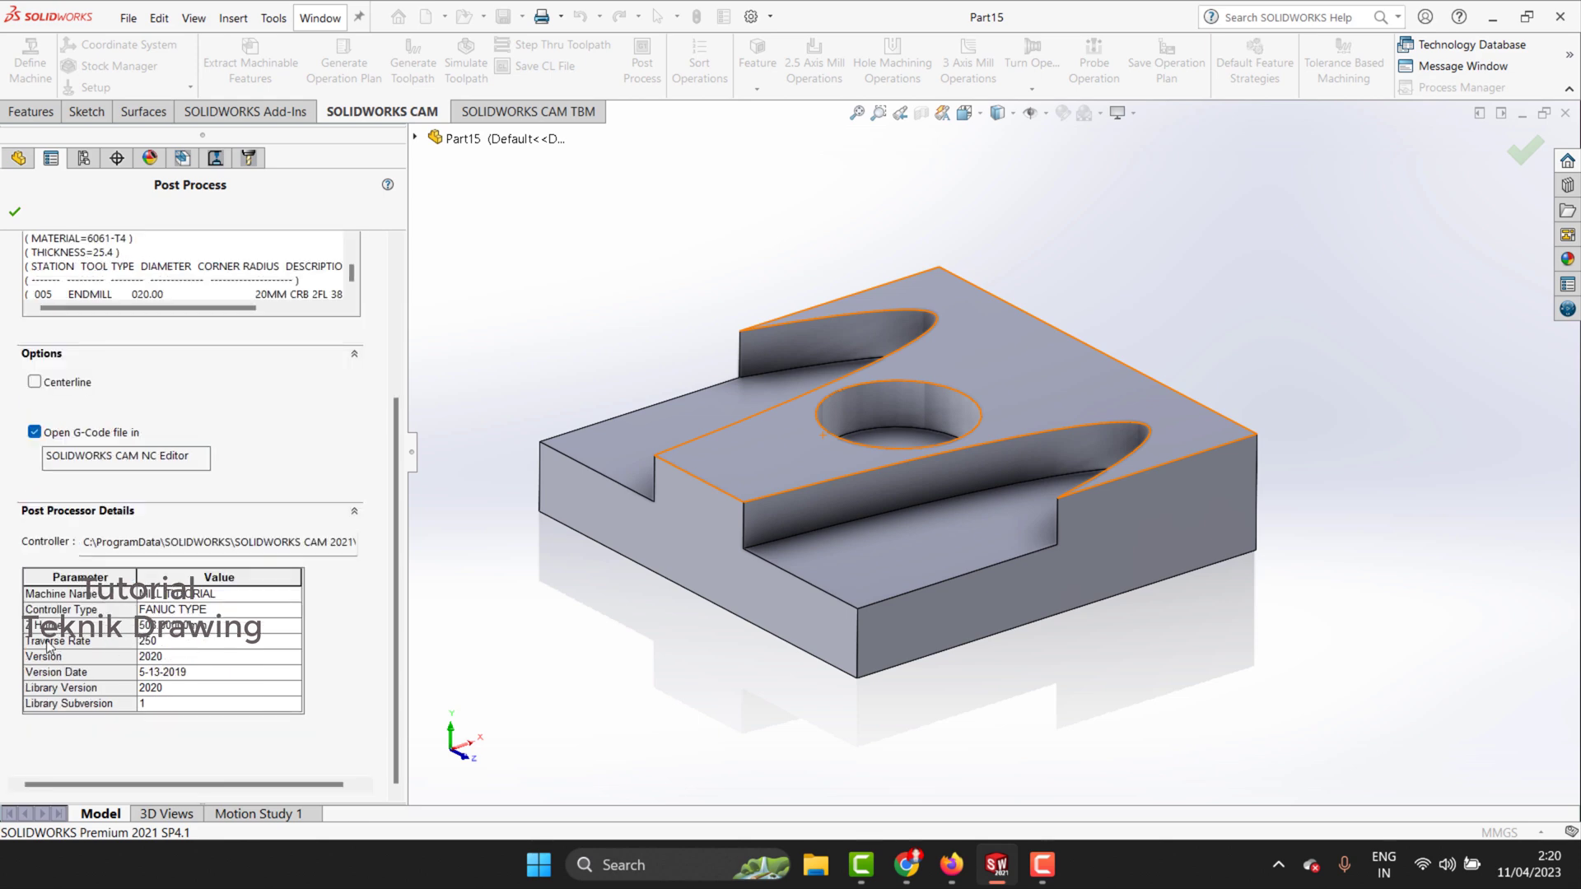
pyautogui.scroll(5, 47, 647)
pyautogui.click(14, 212)
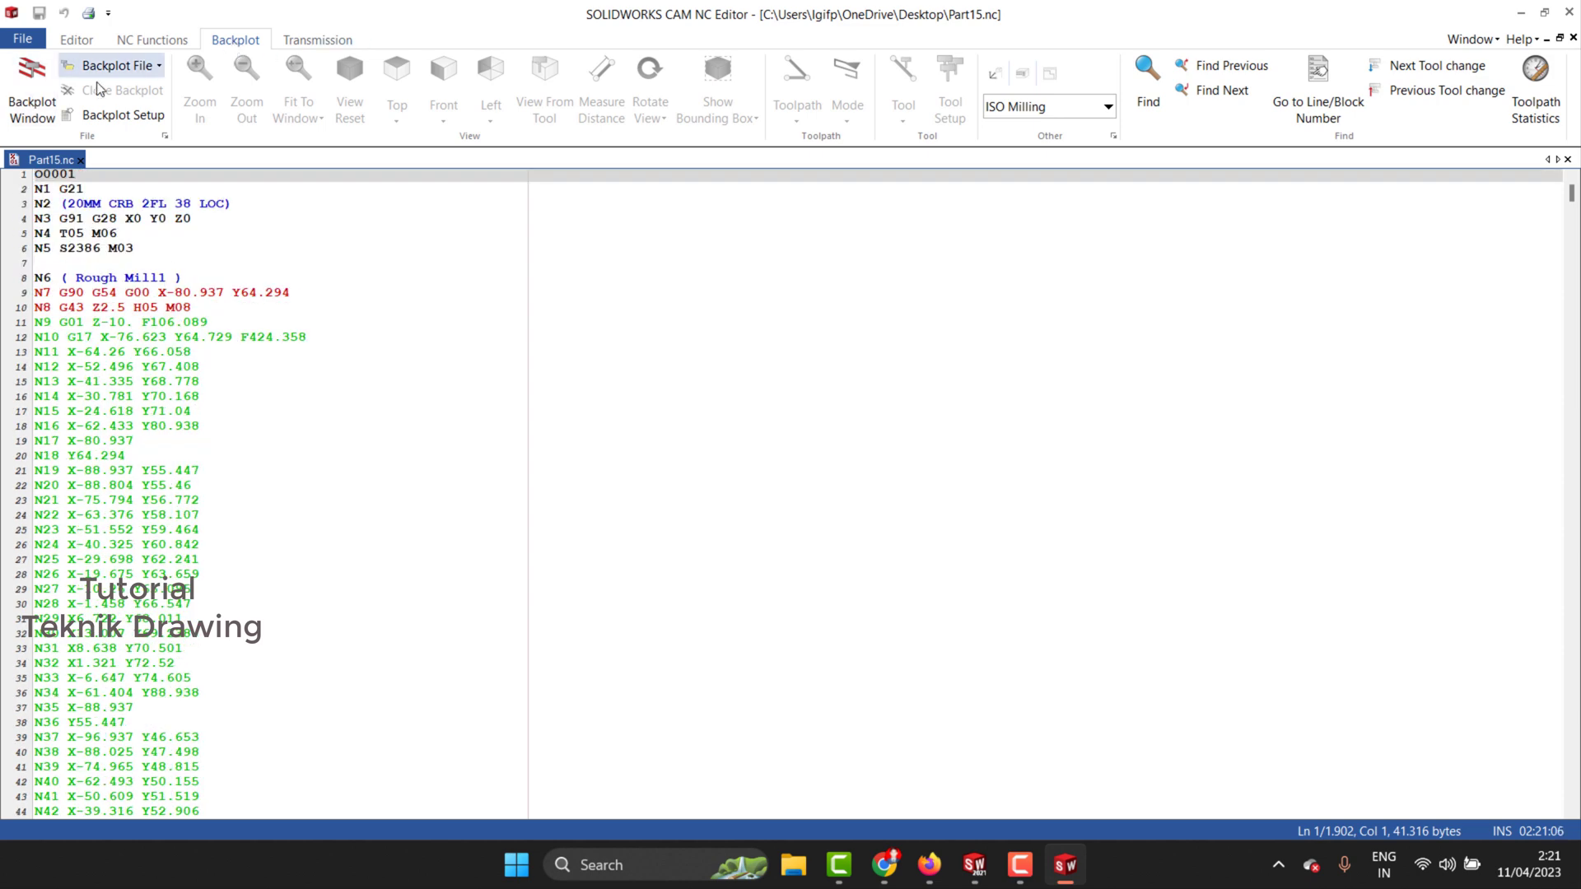
# Step: Show the 3D backplot and step through the first lines of Part15.nc
pyautogui.click(33, 110)
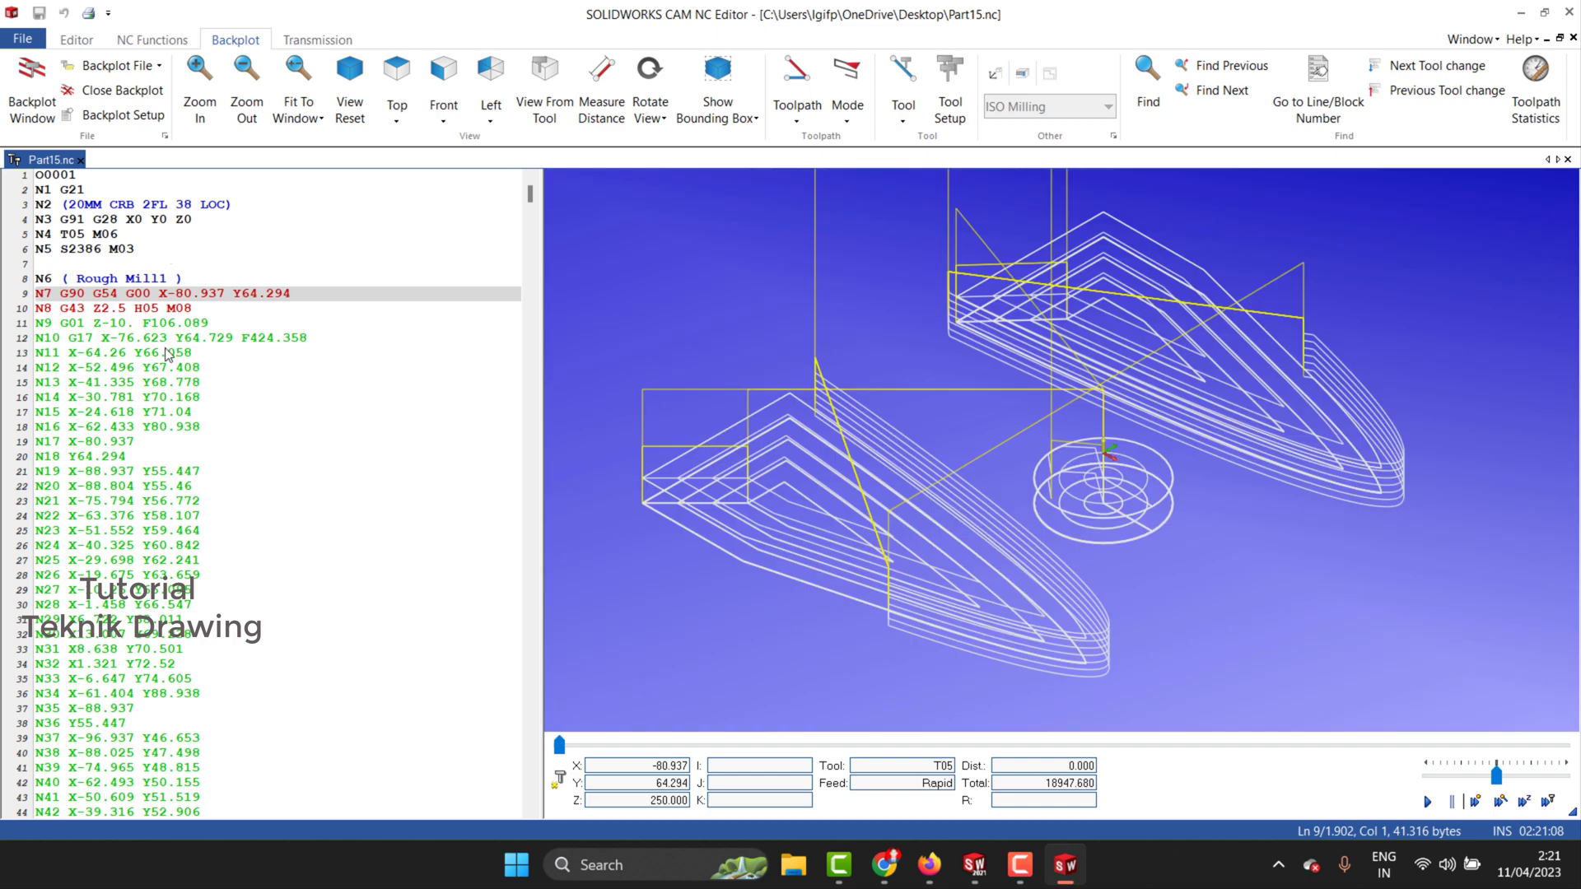
pyautogui.click(173, 192)
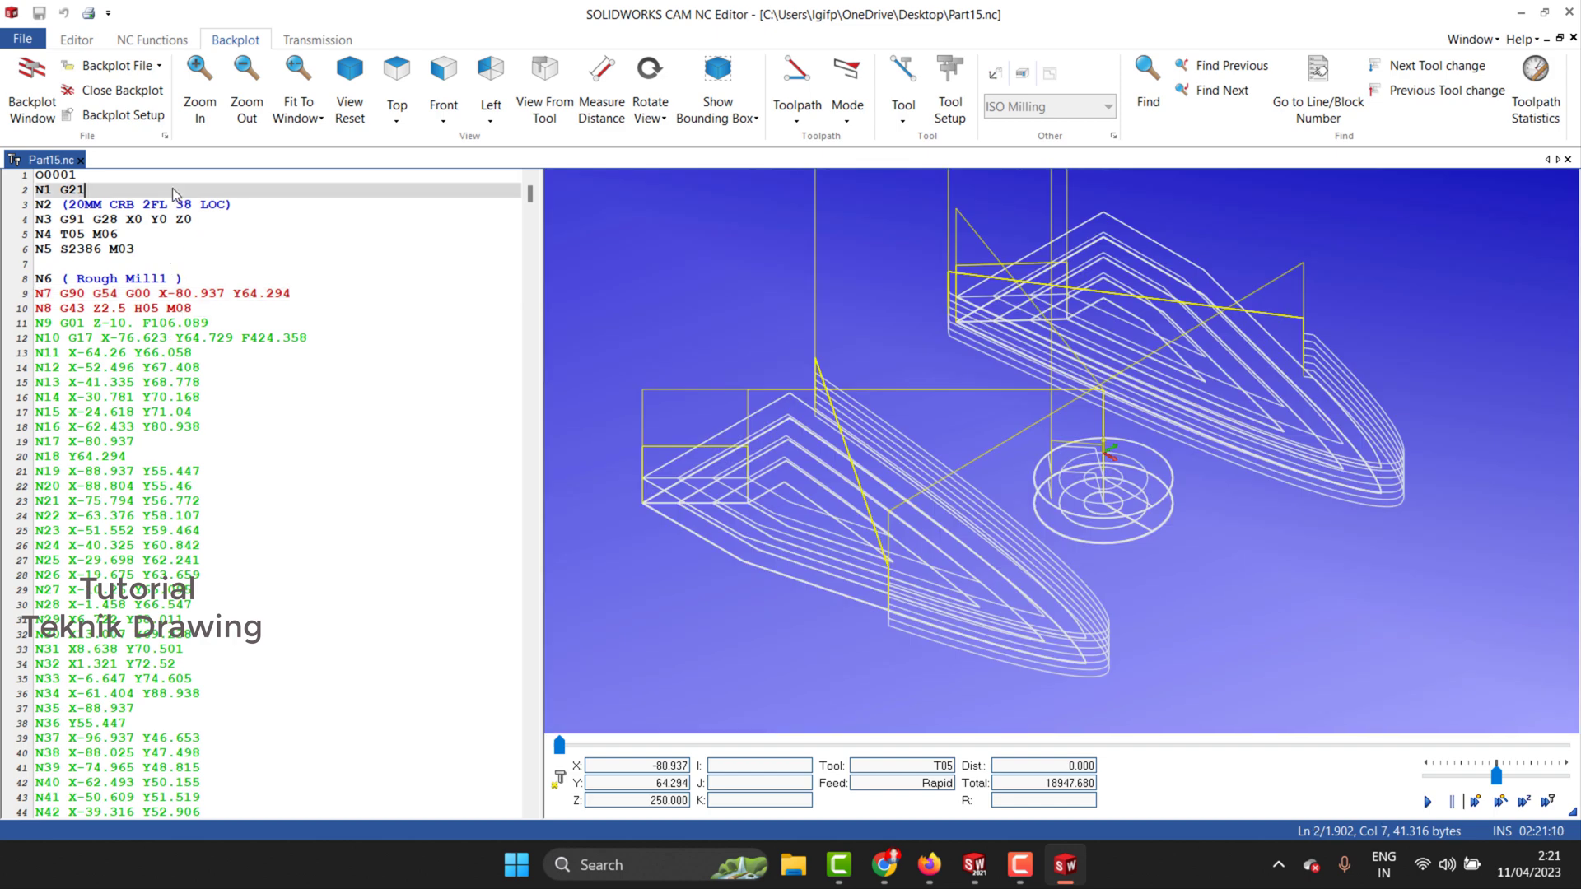
pyautogui.click(111, 175)
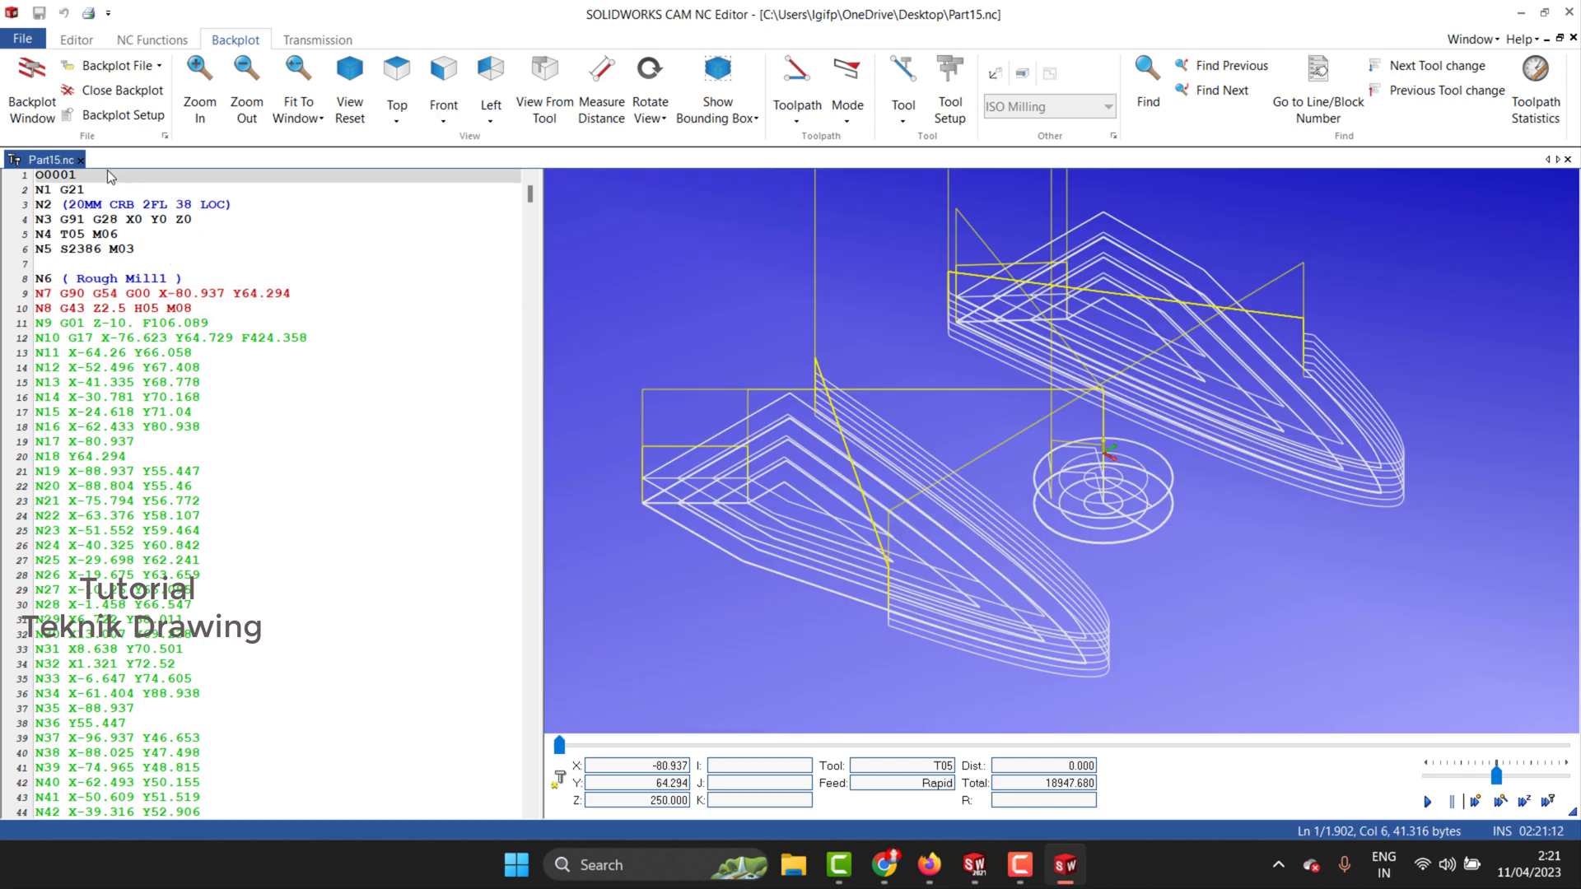
pyautogui.press('Down')
pyautogui.press('Down')
pyautogui.press('Down')
pyautogui.press('Down')
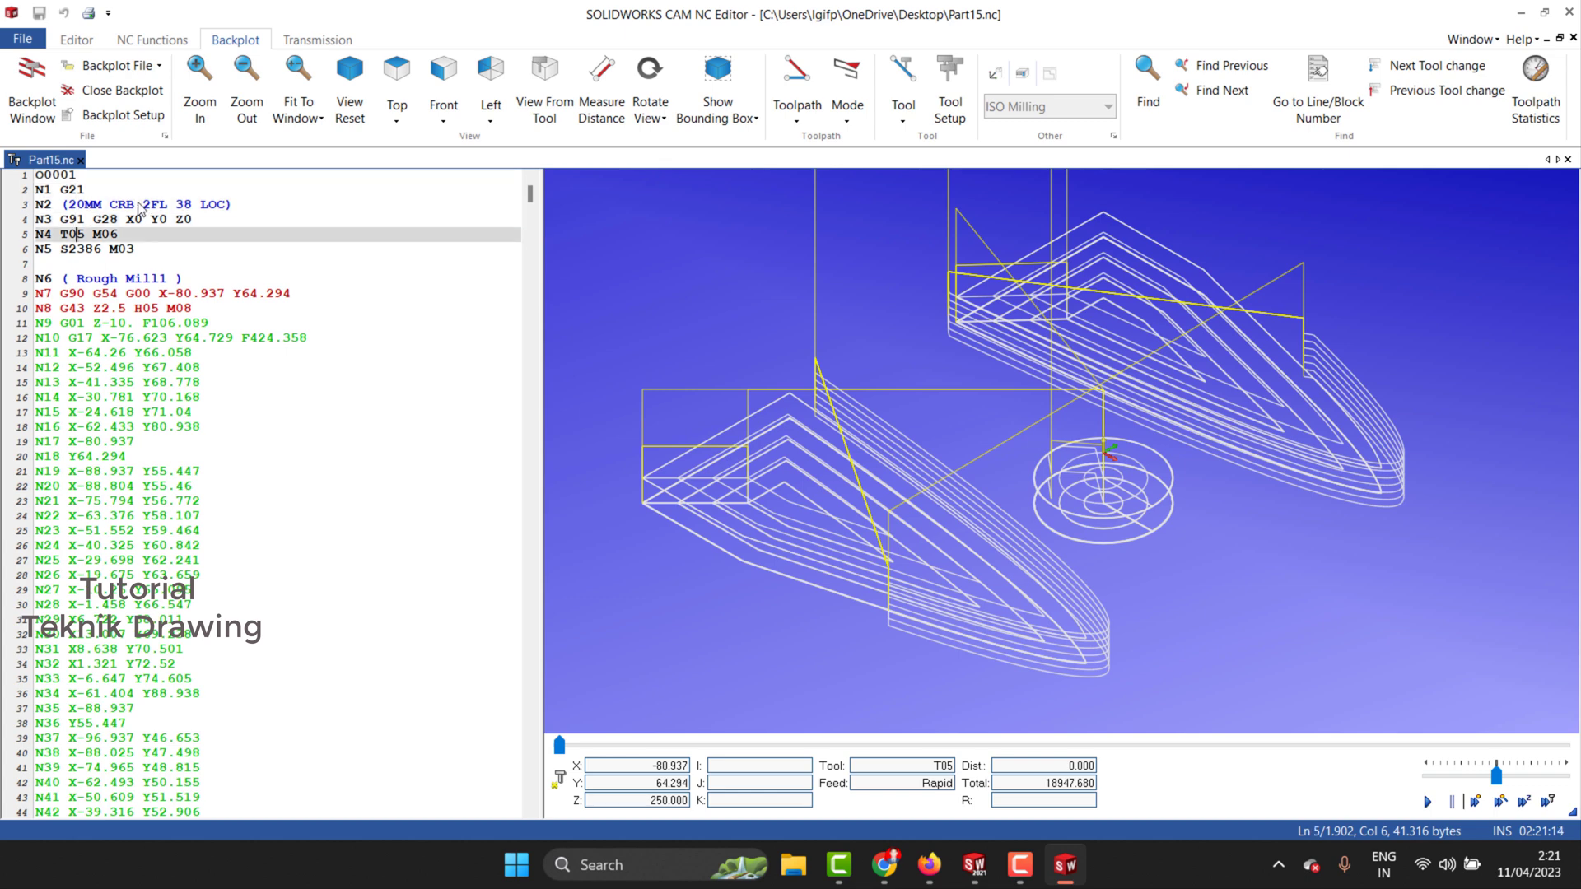
pyautogui.press('Down')
pyautogui.press('Down')
pyautogui.press('Down')
# Step: Advance the backplot through the Rough Mill1 pass, checking the tool position at line 17
pyautogui.press('Down')
pyautogui.press('Down')
pyautogui.press('Down')
pyautogui.scroll(3, 191, 280)
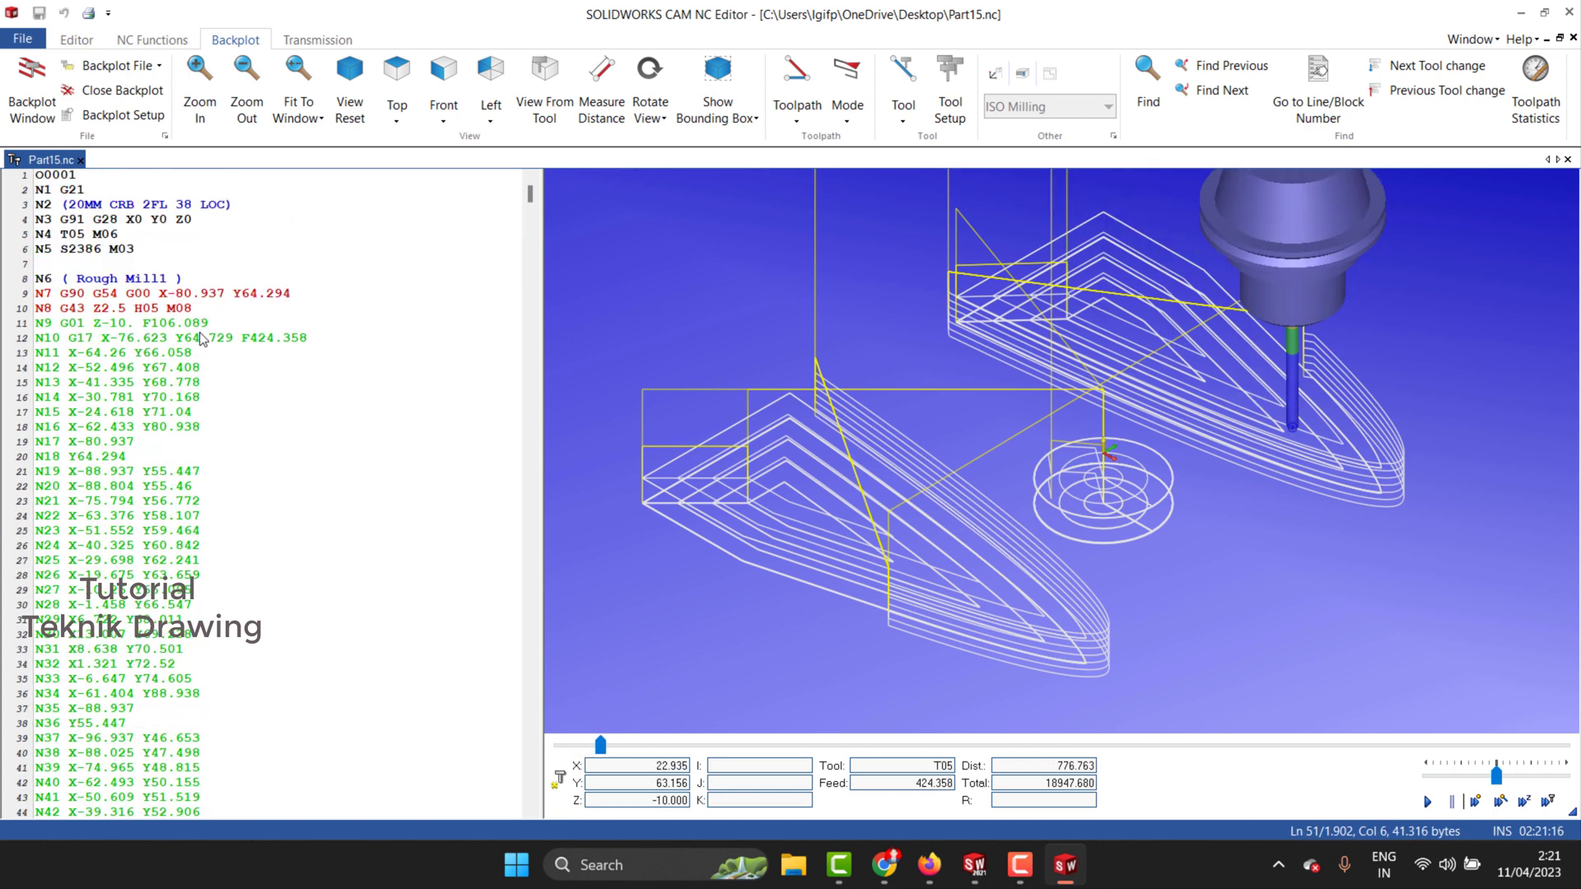
pyautogui.click(191, 280)
pyautogui.press('Down')
pyautogui.press('Down')
pyautogui.press('Down')
pyautogui.press('Down')
pyautogui.press('Down')
pyautogui.press('Down')
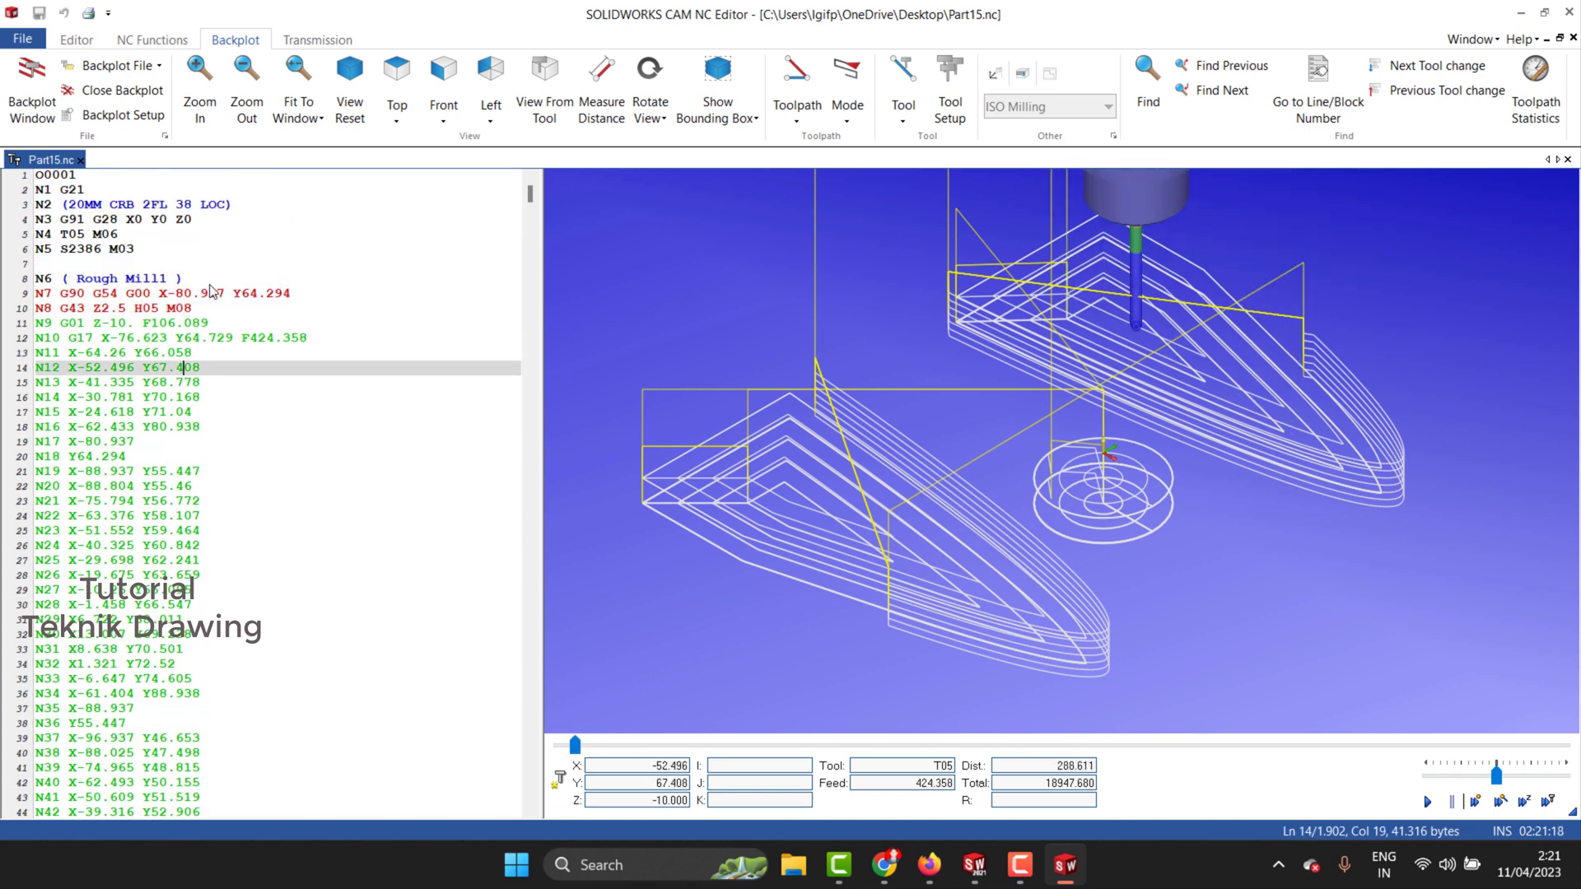
pyautogui.press('Down')
pyautogui.press('Down')
pyautogui.press('Down')
pyautogui.press('Down')
pyautogui.press('Down')
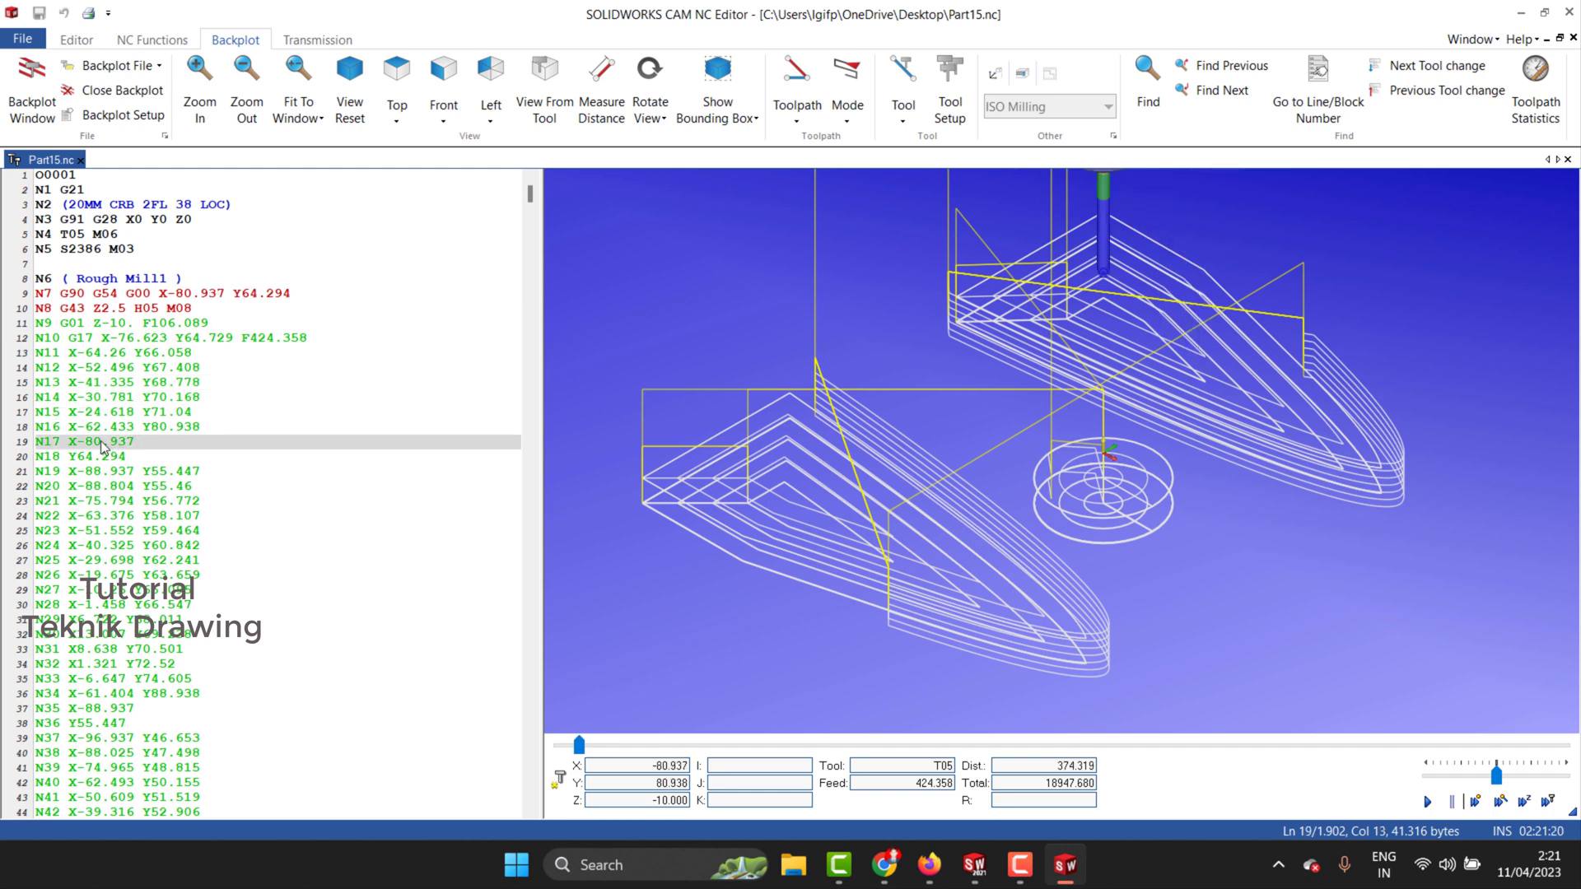
pyautogui.click(151, 411)
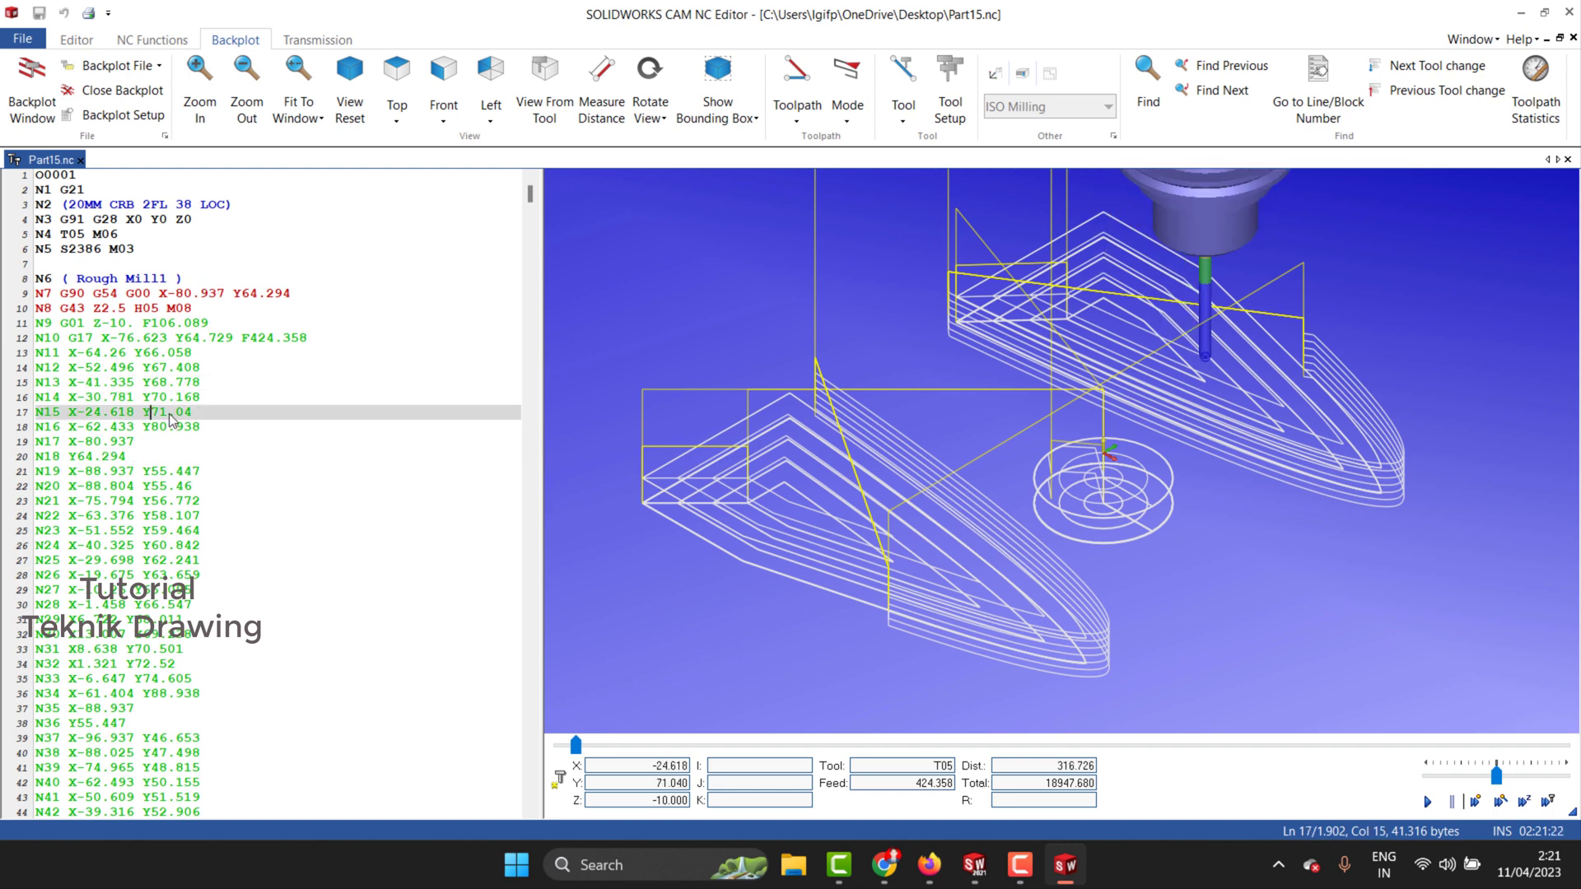
pyautogui.press('Down')
pyautogui.press('Down')
pyautogui.press('Down')
pyautogui.press('Down')
pyautogui.press('Down')
pyautogui.press('Down')
pyautogui.press('Down')
pyautogui.press('Down')
pyautogui.press('Down')
pyautogui.press('Down')
pyautogui.press('Down')
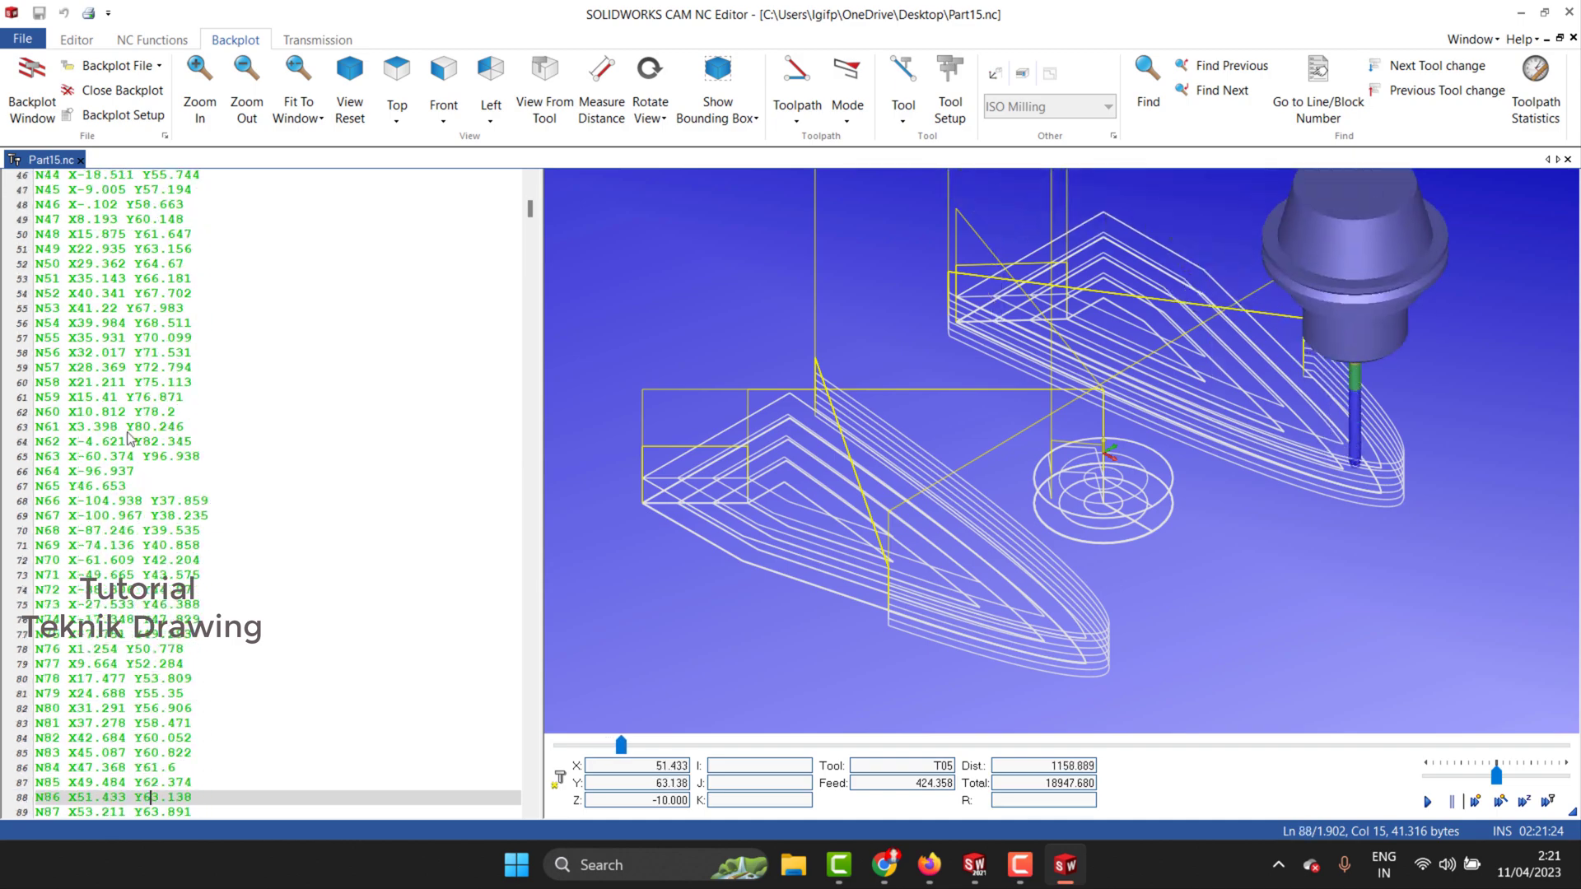
pyautogui.press('Down')
pyautogui.press('Down')
pyautogui.press('Down')
pyautogui.press('Down')
pyautogui.press('Down')
pyautogui.press('Down')
pyautogui.press('Down')
pyautogui.press('Down')
pyautogui.press('Down')
pyautogui.press('Down')
pyautogui.press('Down')
pyautogui.press('Down')
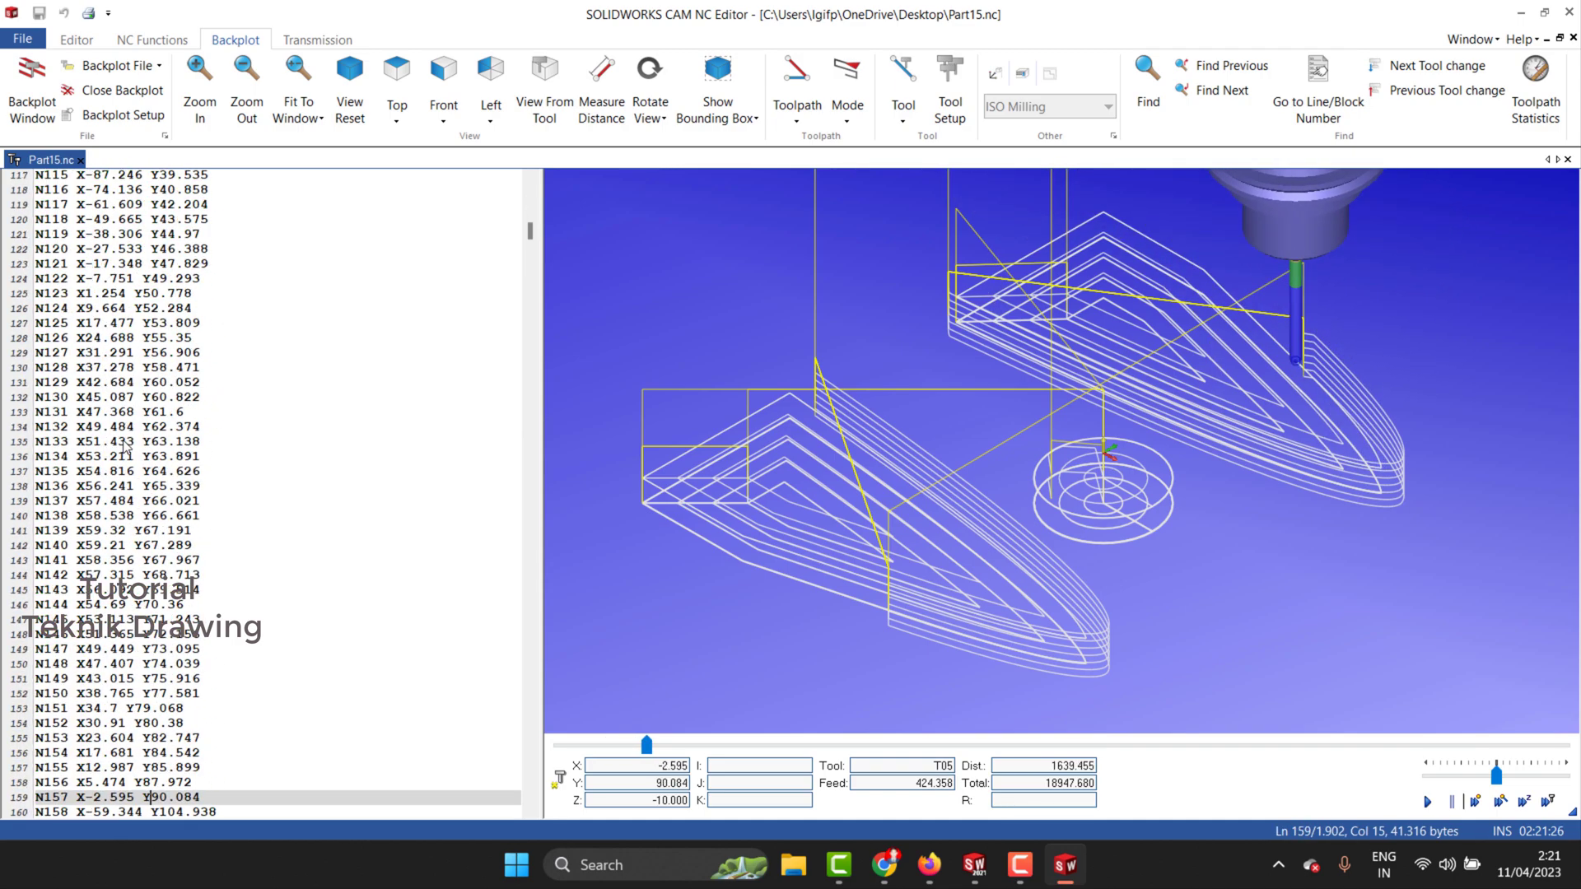
pyautogui.press('Down')
pyautogui.press('Down')
pyautogui.press('Down')
pyautogui.press('Down')
pyautogui.press('Down')
pyautogui.press('Down')
pyautogui.press('Down')
pyautogui.press('Down')
pyautogui.press('Down')
pyautogui.press('Down')
pyautogui.press('Down')
pyautogui.press('Down')
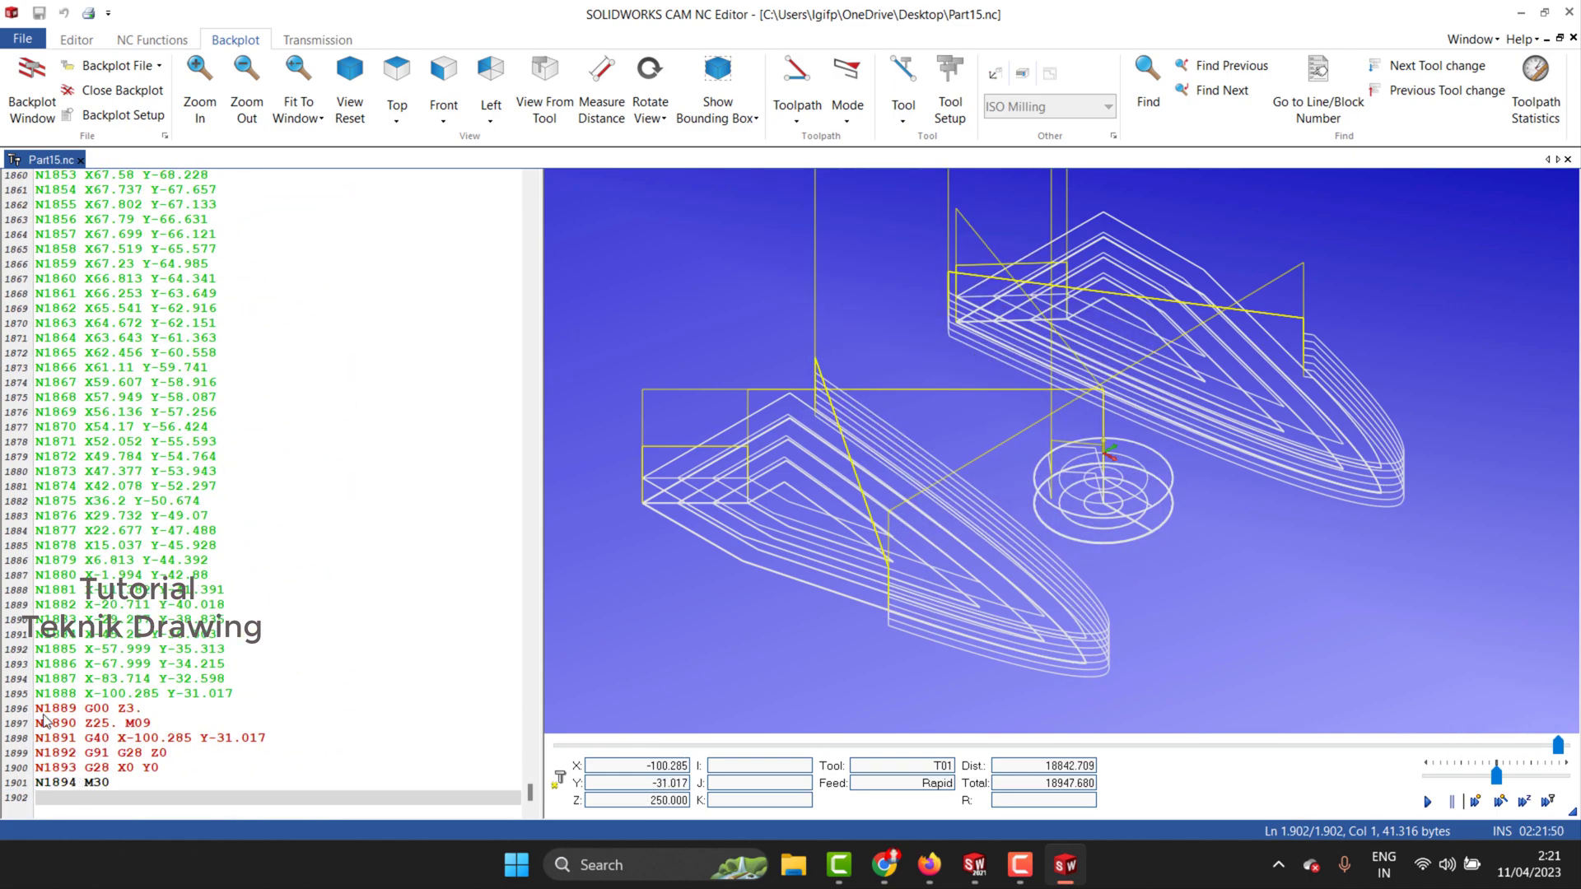
# Step: Trace the program to its final M30 lines, then close the NC Editor
pyautogui.click(95, 724)
pyautogui.scroll(8, 217, 328)
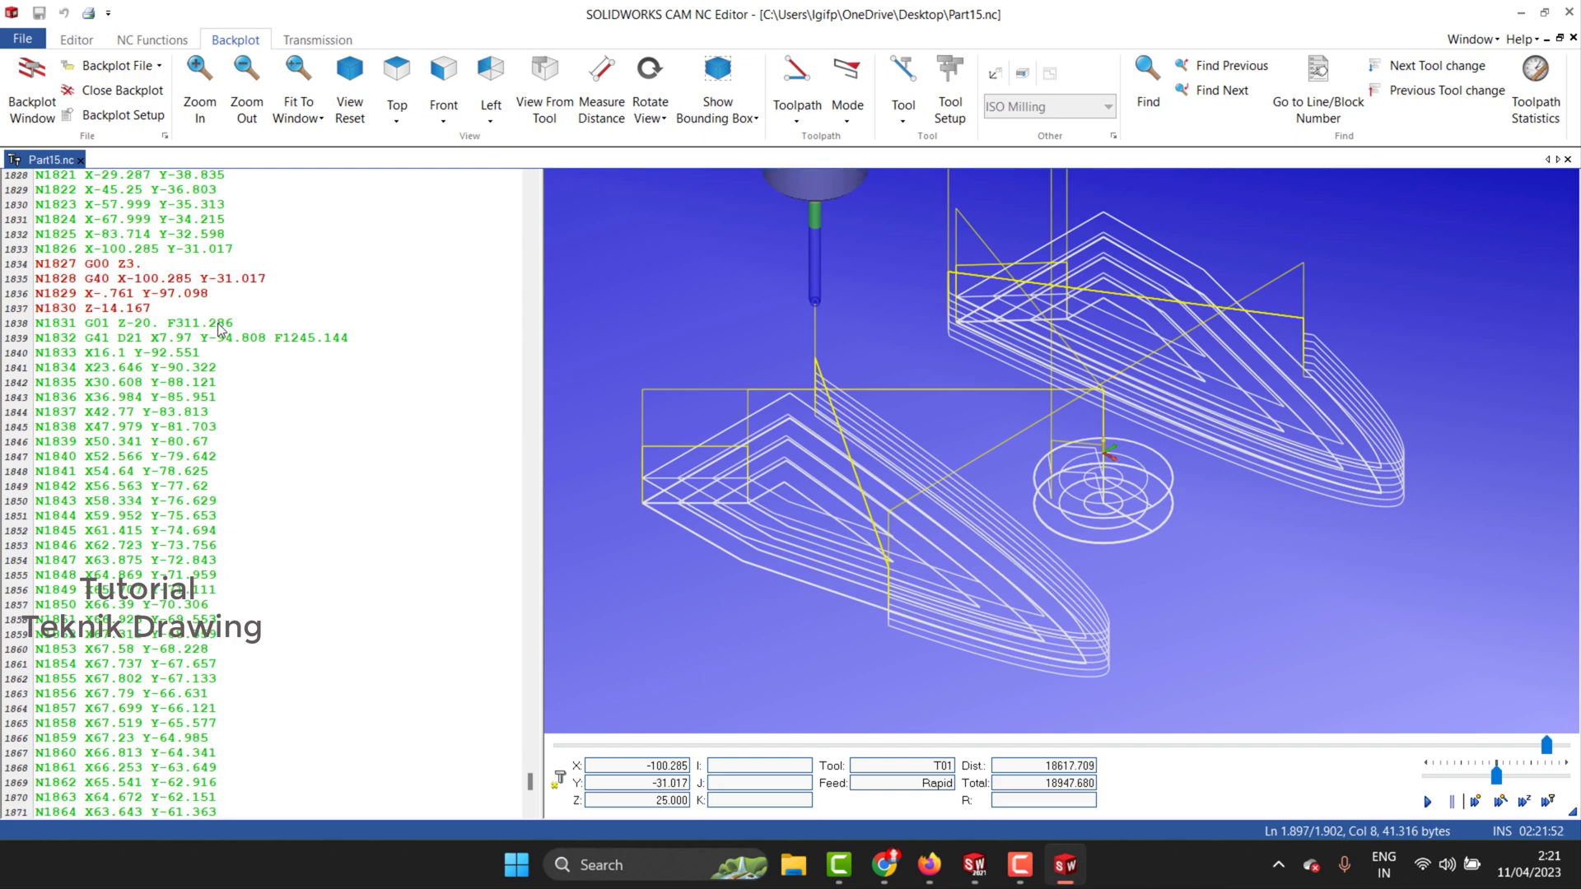
pyautogui.scroll(20, 216, 328)
pyautogui.scroll(17, 217, 327)
pyautogui.scroll(17, 216, 328)
pyautogui.scroll(11, 216, 328)
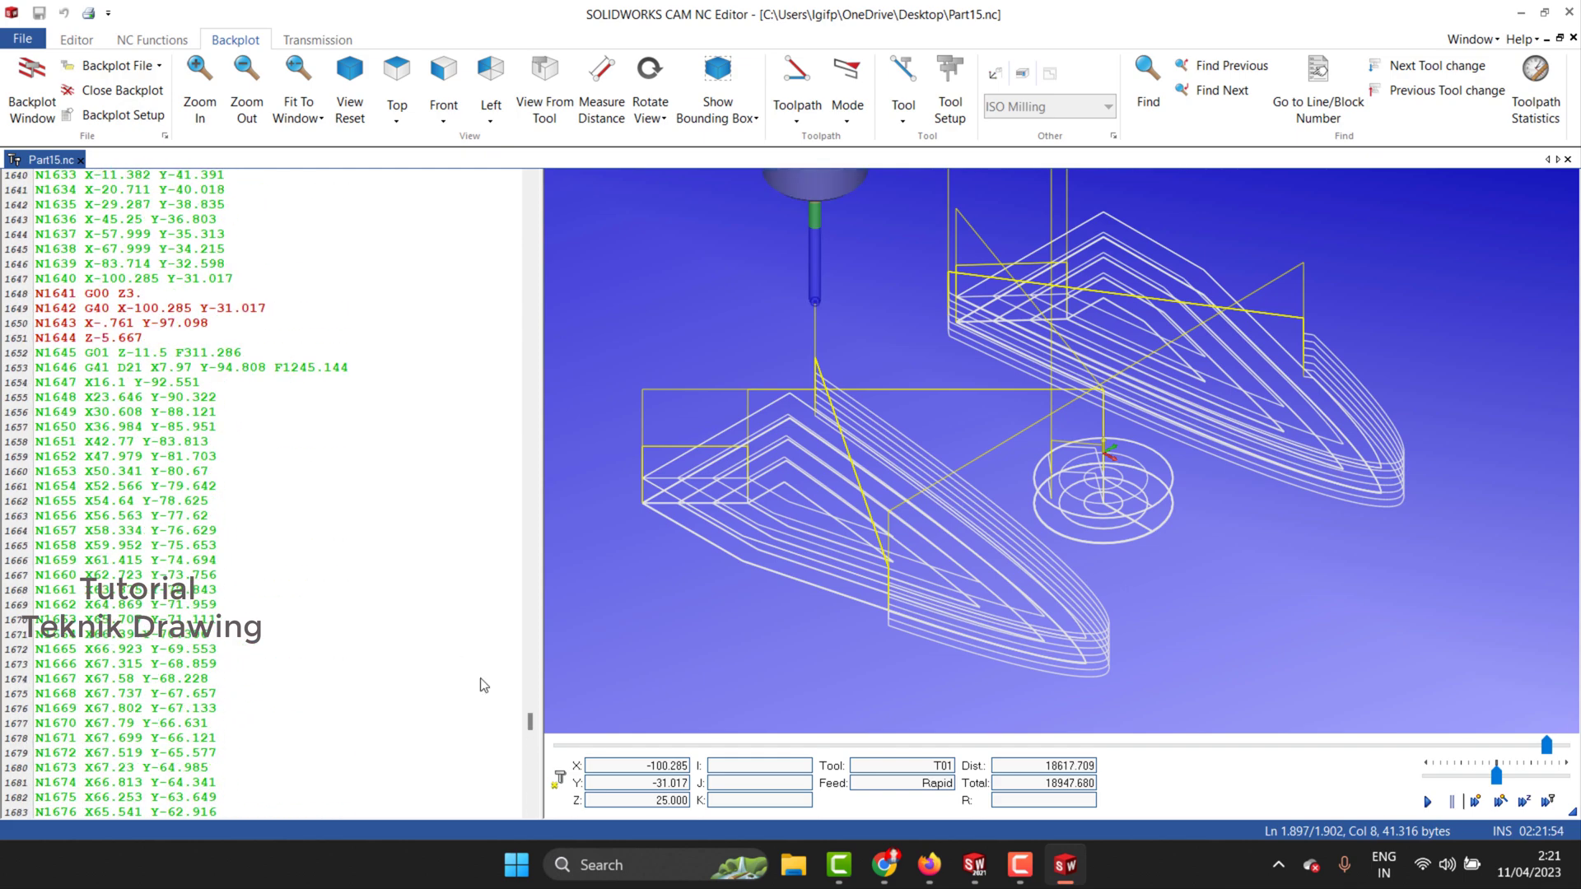
pyautogui.moveTo(528, 729); pyautogui.dragTo(534, 233)
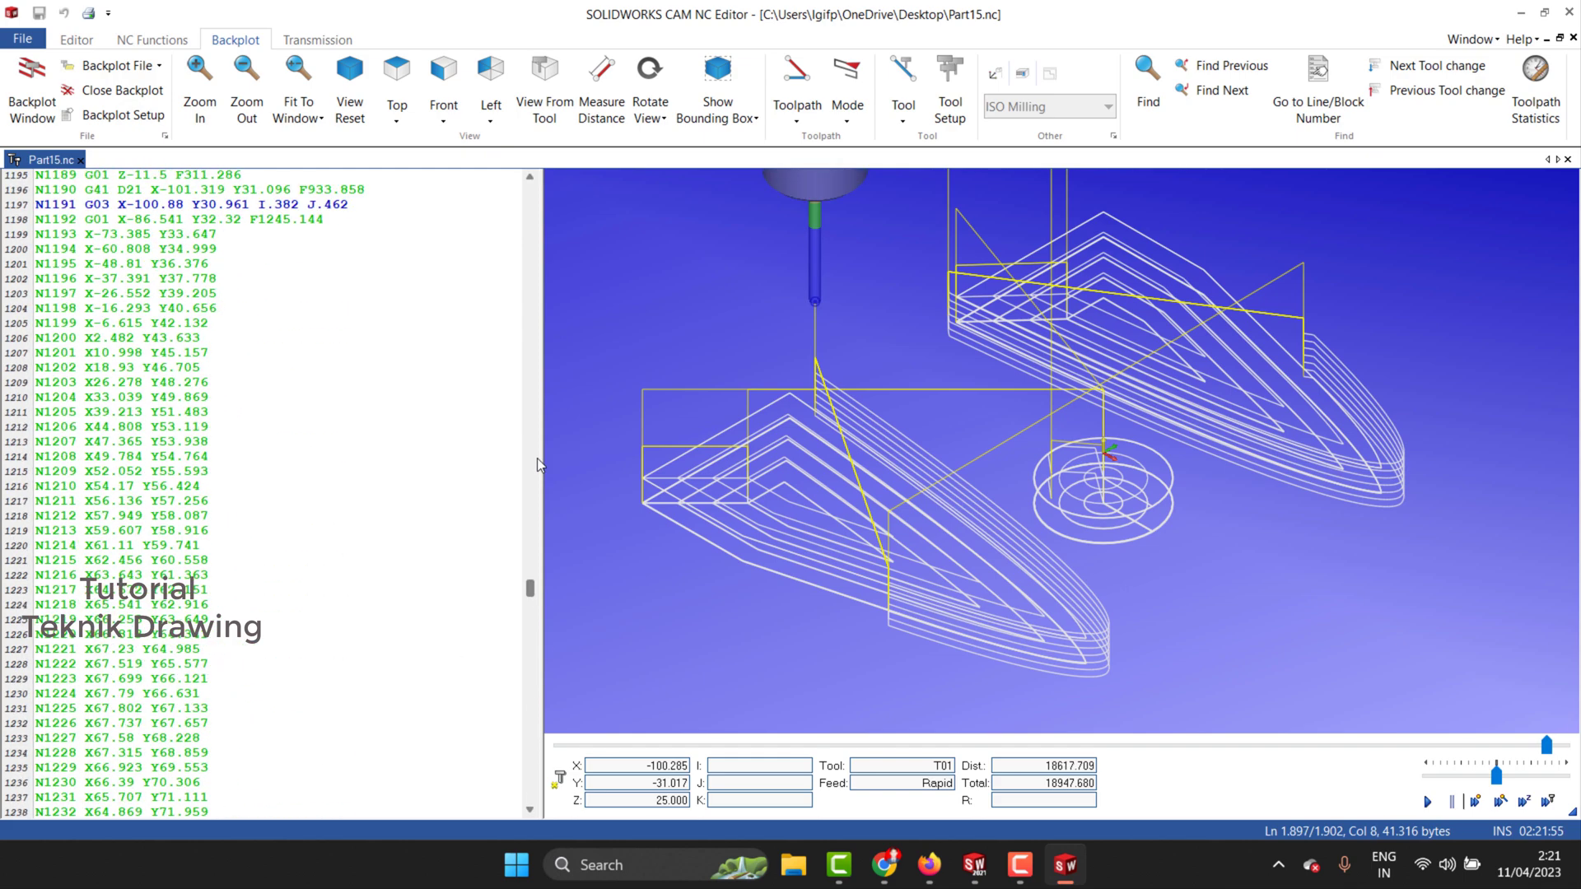
pyautogui.click(1569, 13)
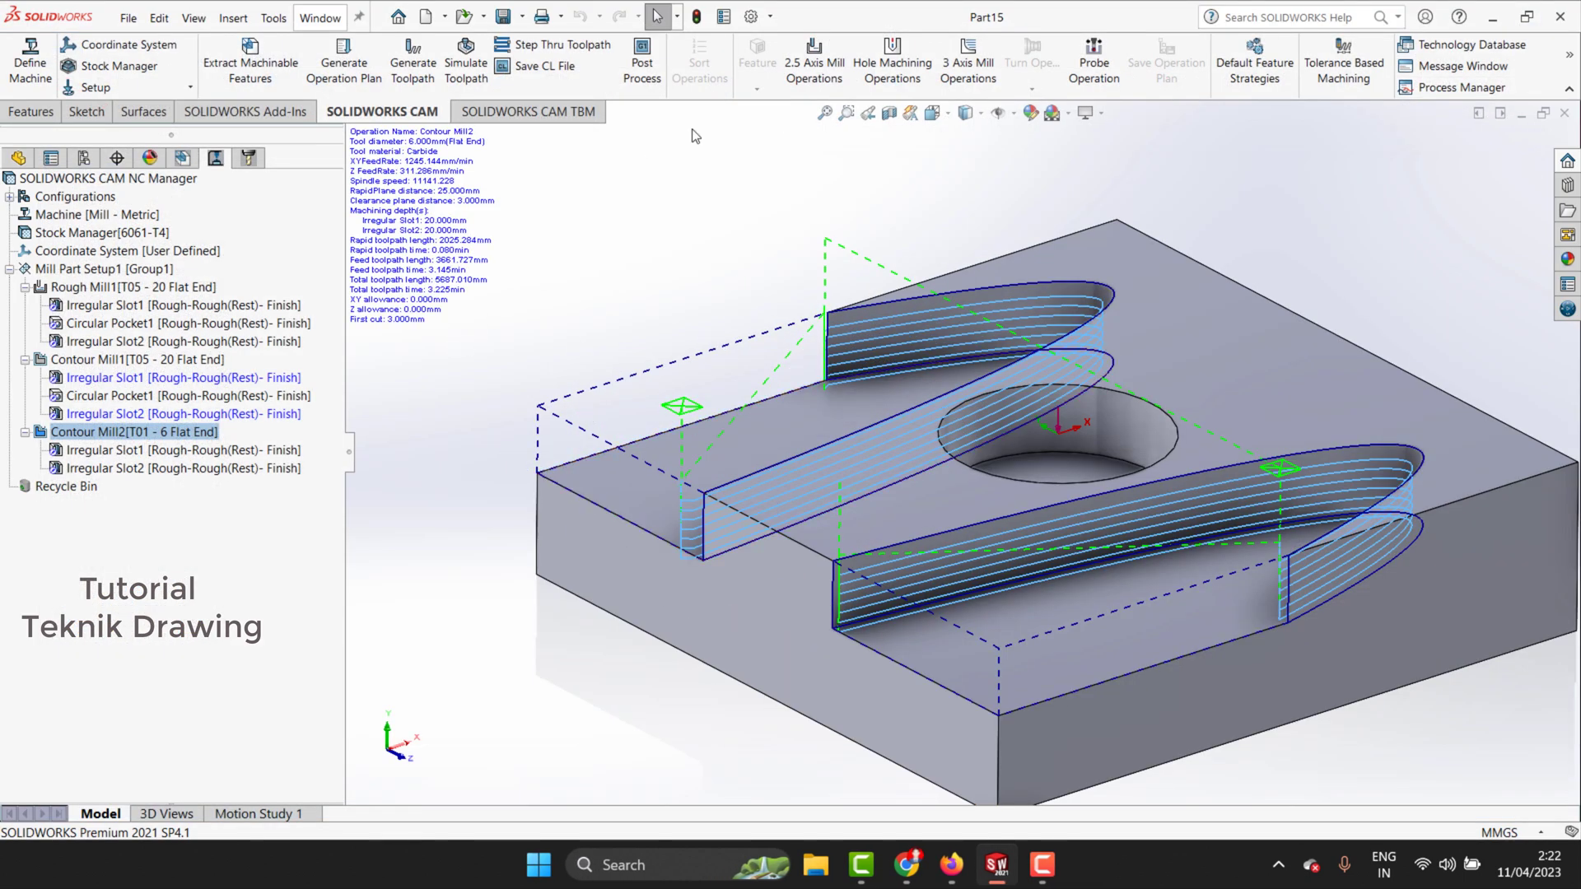
# Step: Set the post-process output to a Part15 Text File (*.txt) on the Desktop
pyautogui.click(642, 63)
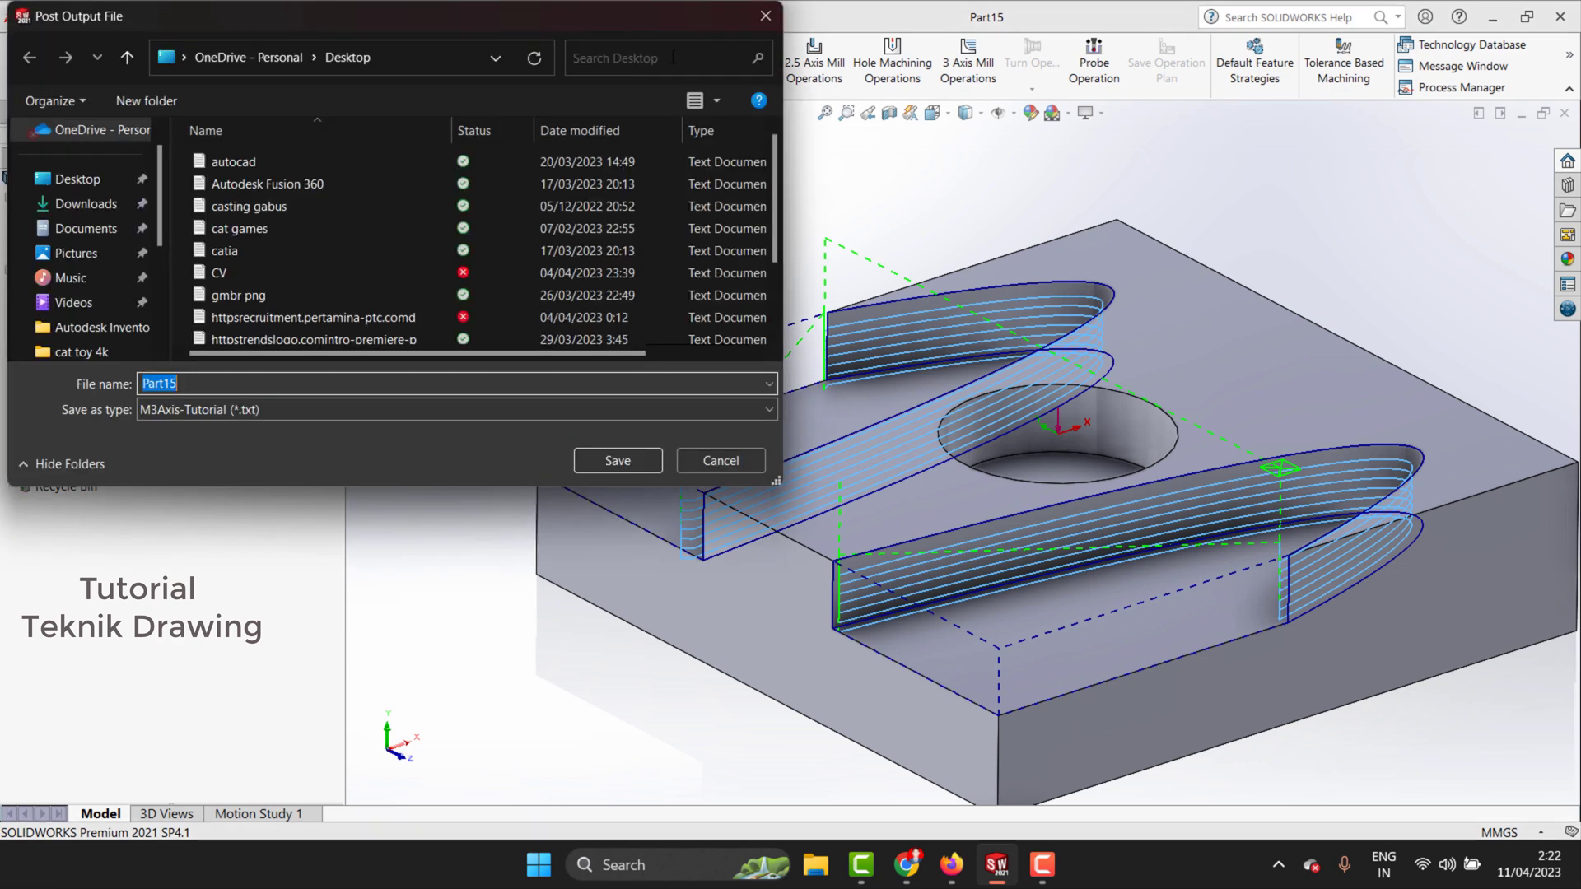
pyautogui.click(168, 414)
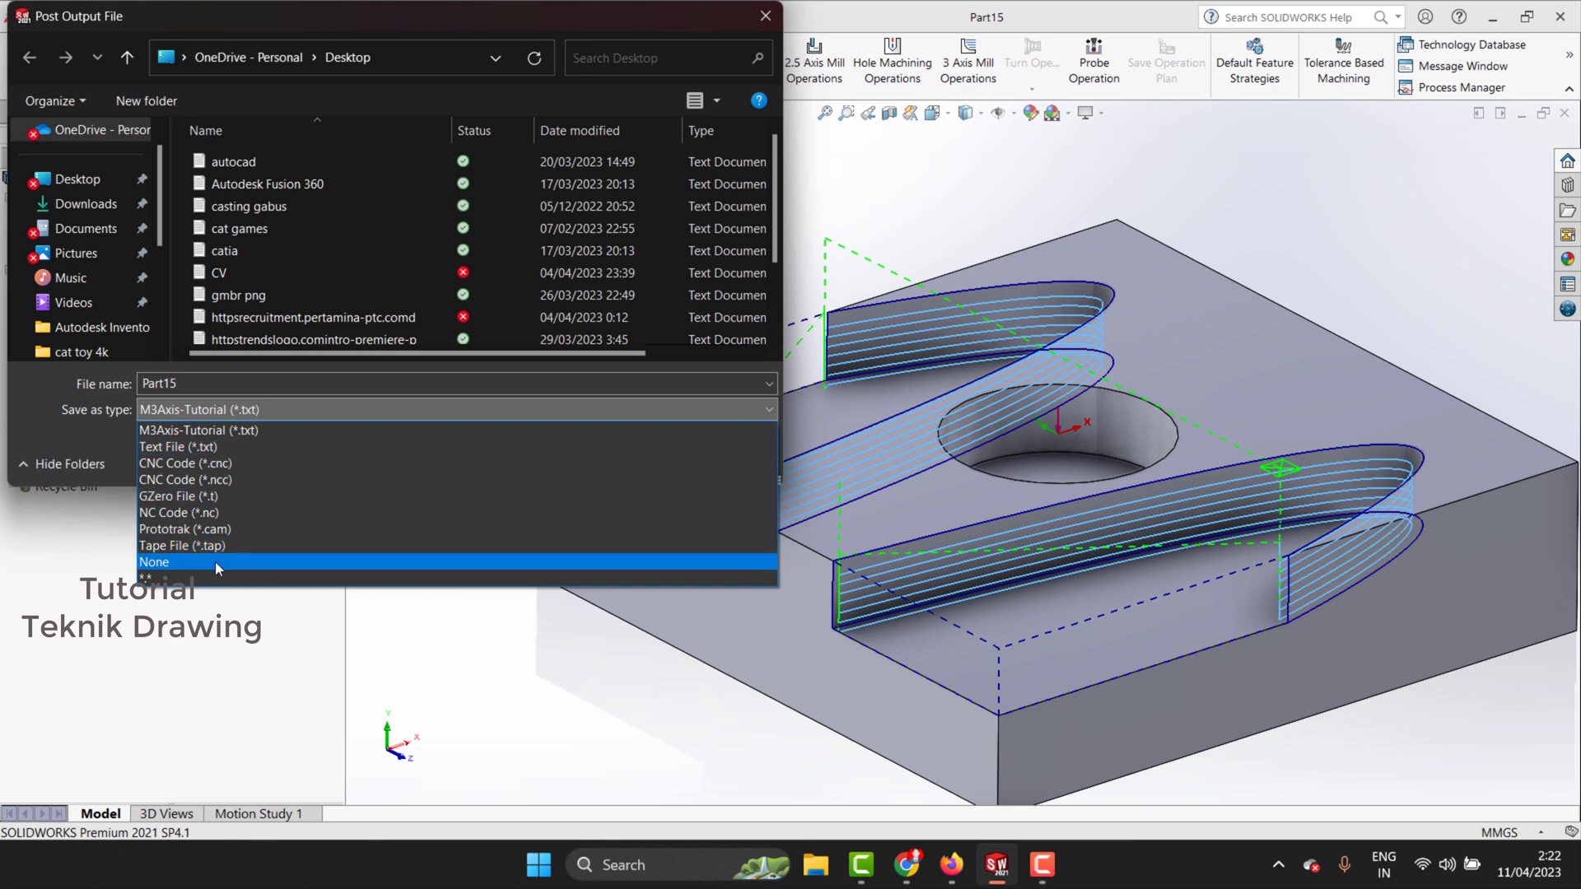
pyautogui.click(220, 446)
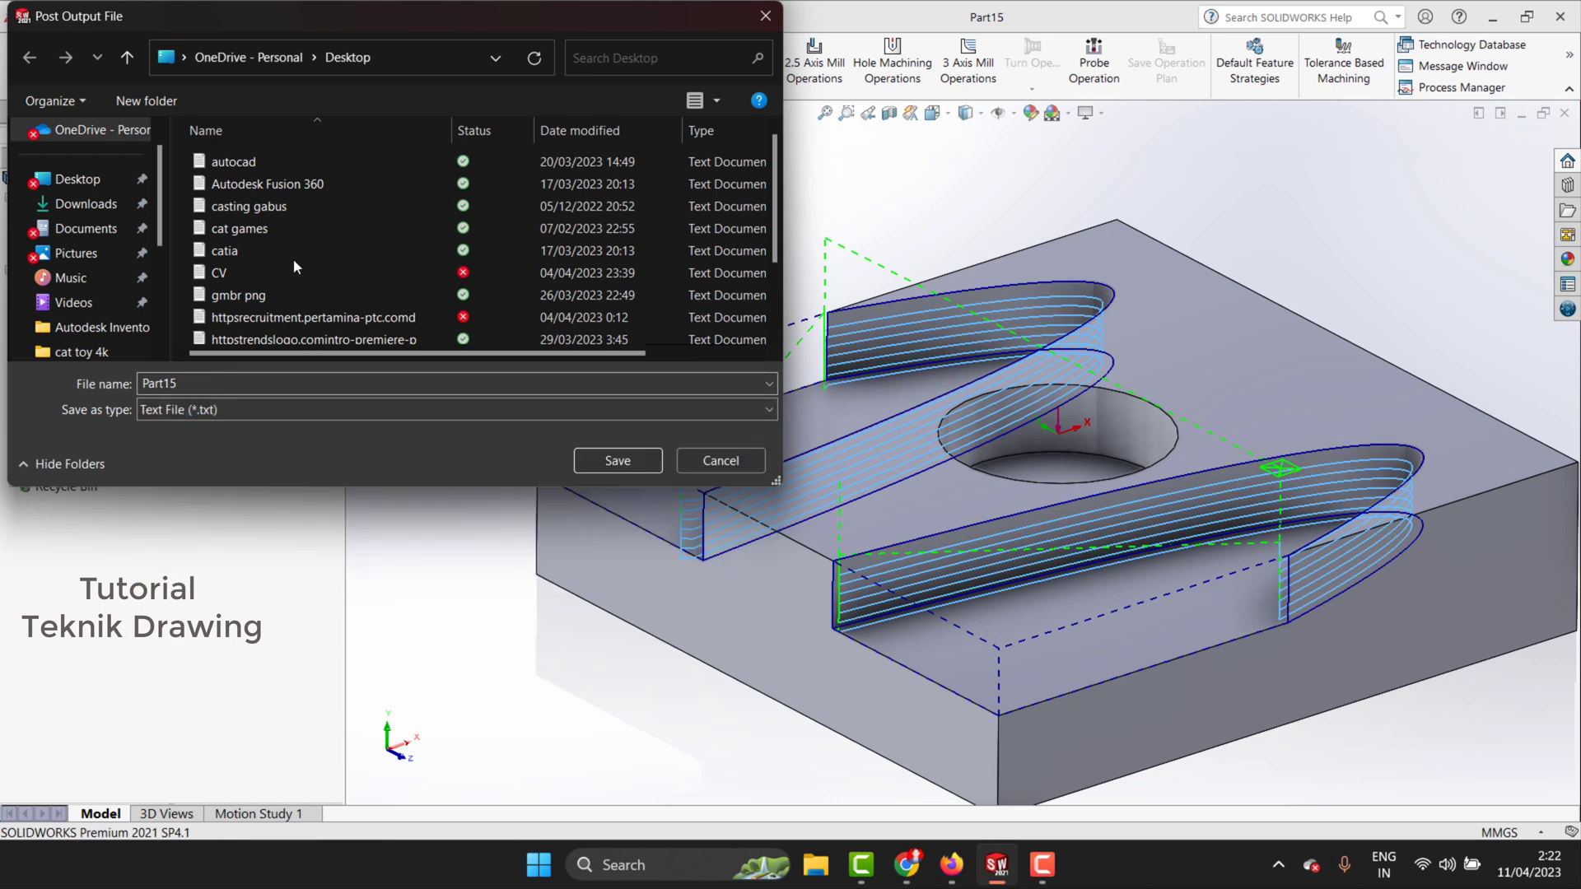
pyautogui.scroll(-2, 293, 259)
pyautogui.click(78, 179)
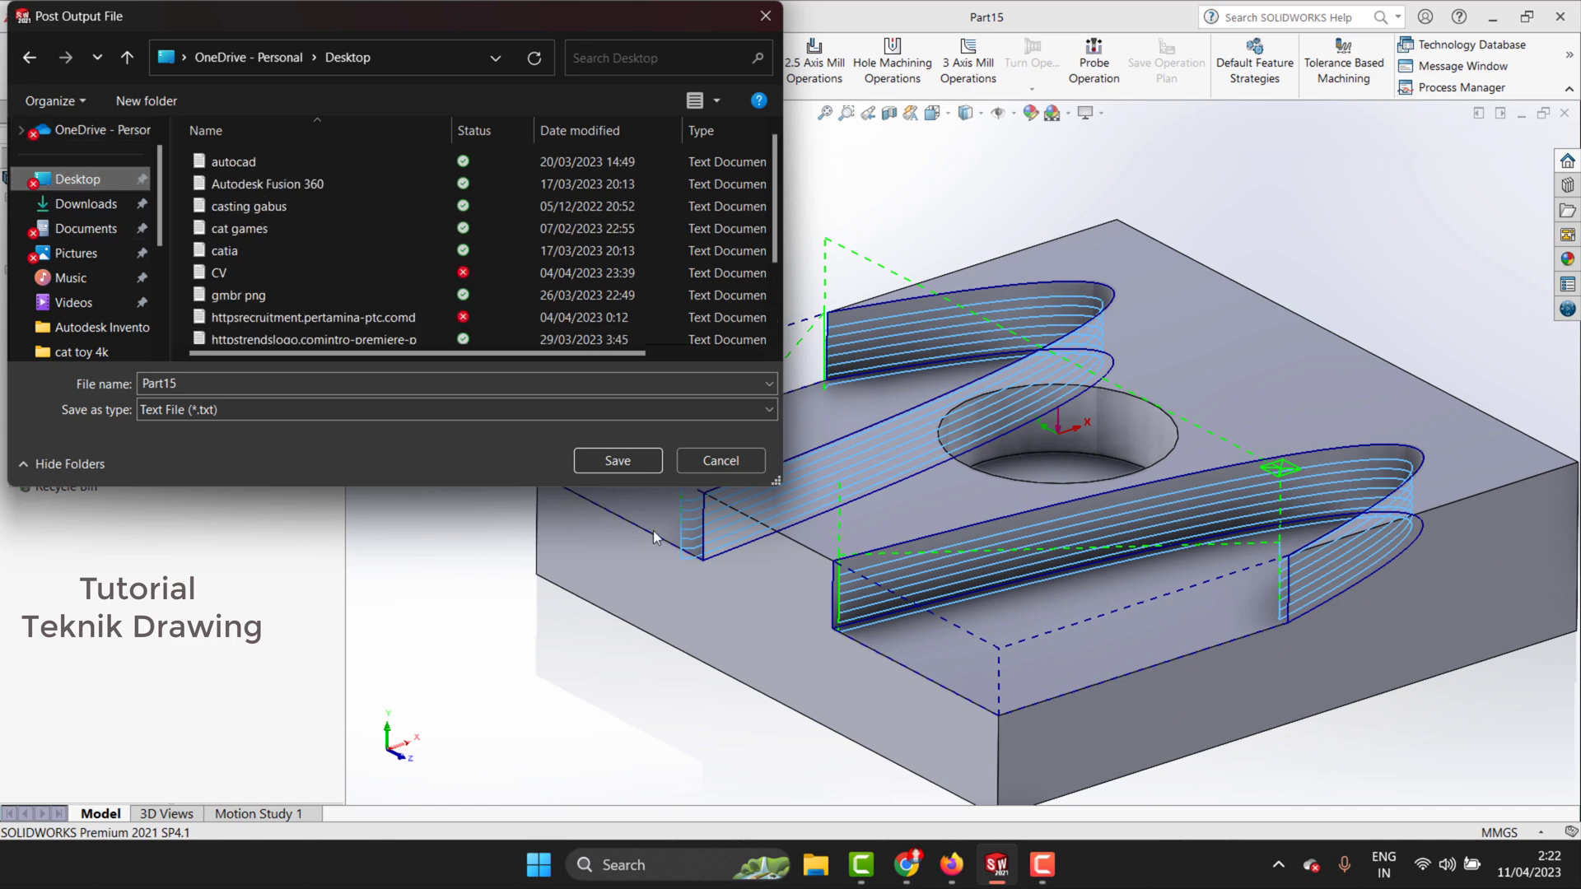
pyautogui.click(618, 460)
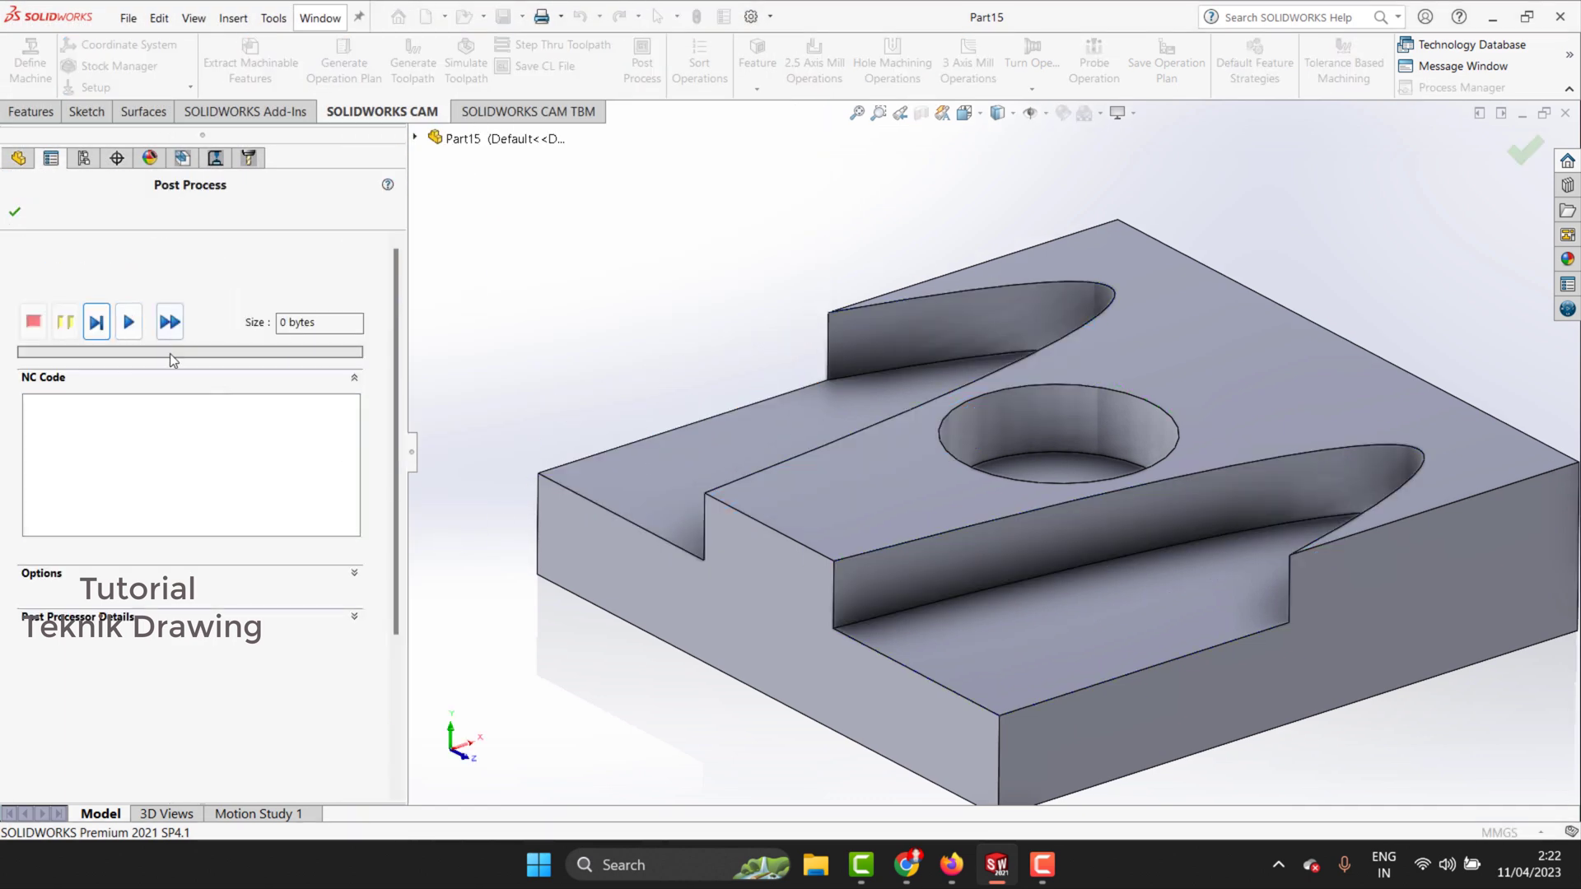
# Step: Run the post processor to generate 42.20 KB of NC code, then minimize SOLIDWORKS
pyautogui.click(129, 322)
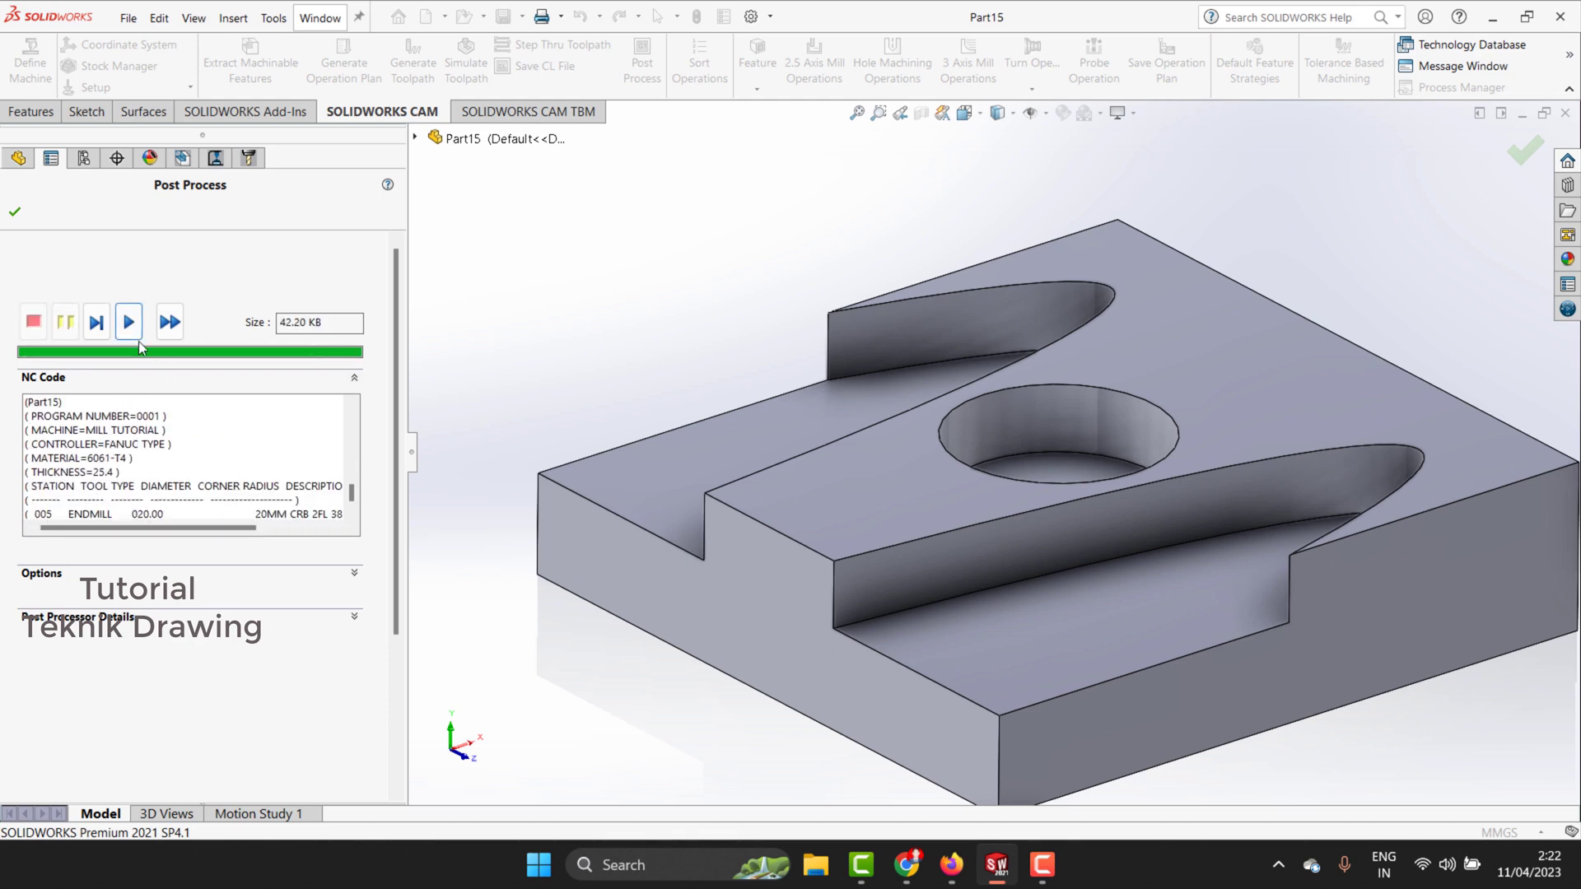
pyautogui.click(14, 213)
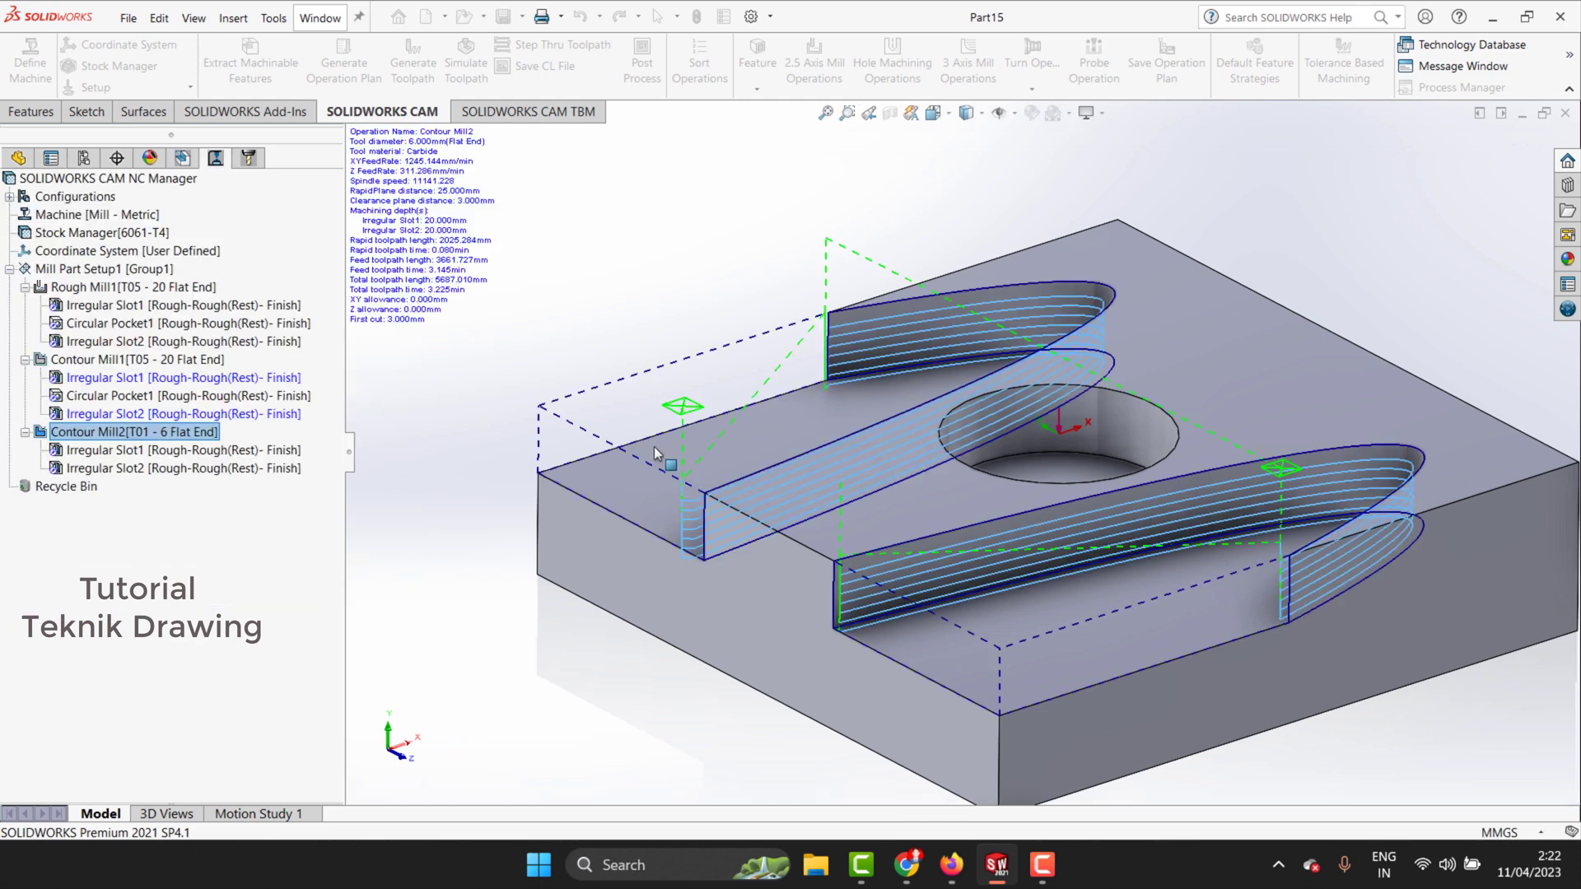
pyautogui.click(1493, 17)
# Step: Open Part15 in maximized Notepad, scroll the G-code past line N1250, then minimize it
pyautogui.doubleClick(355, 346)
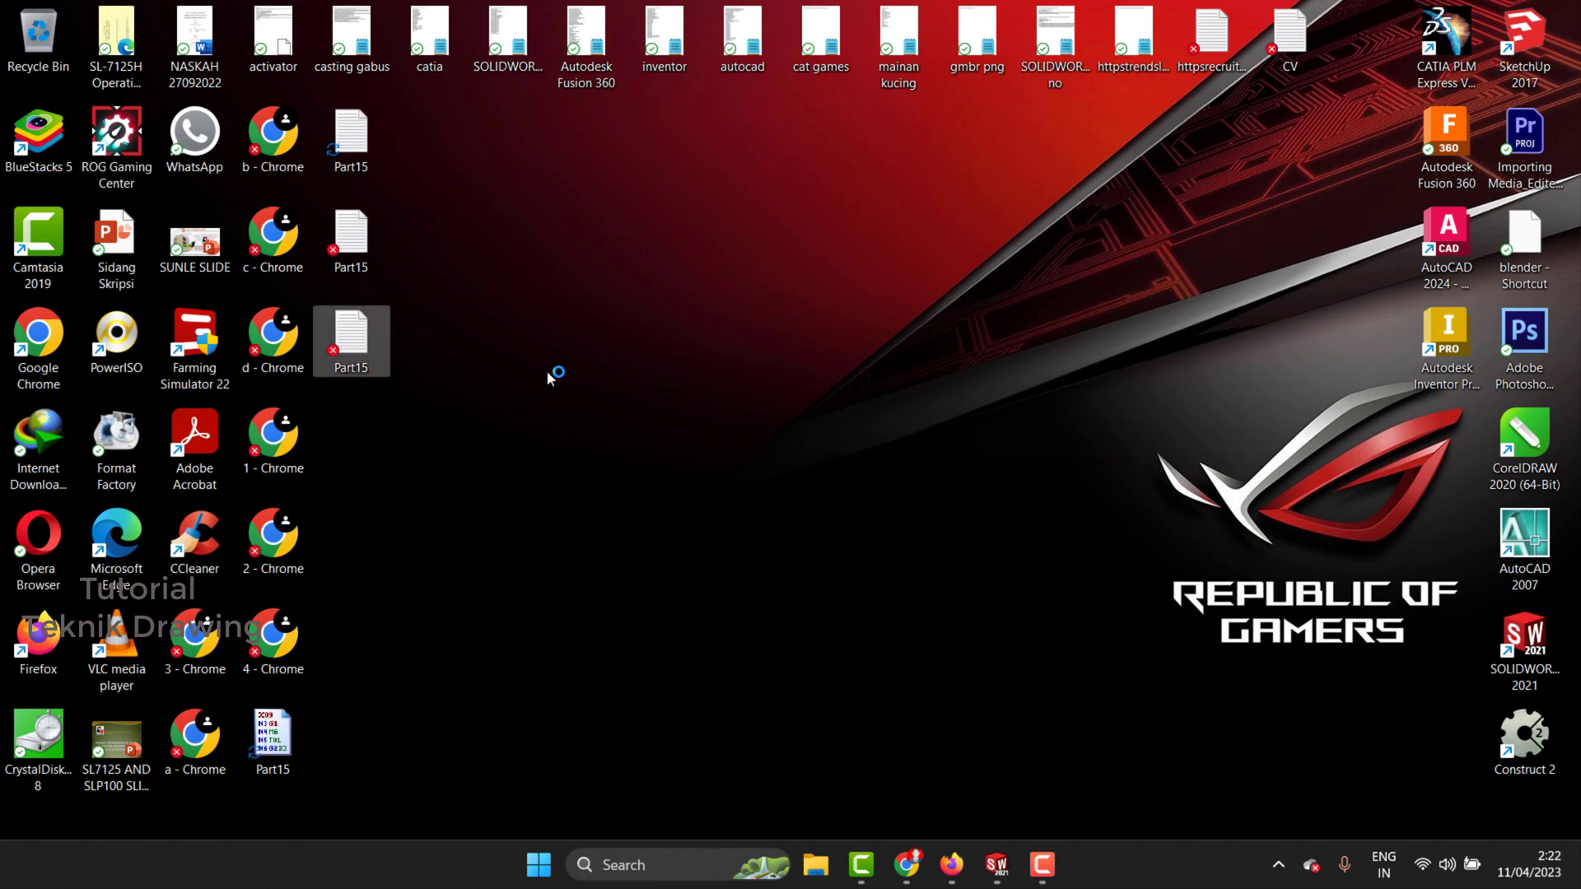
pyautogui.click(1216, 174)
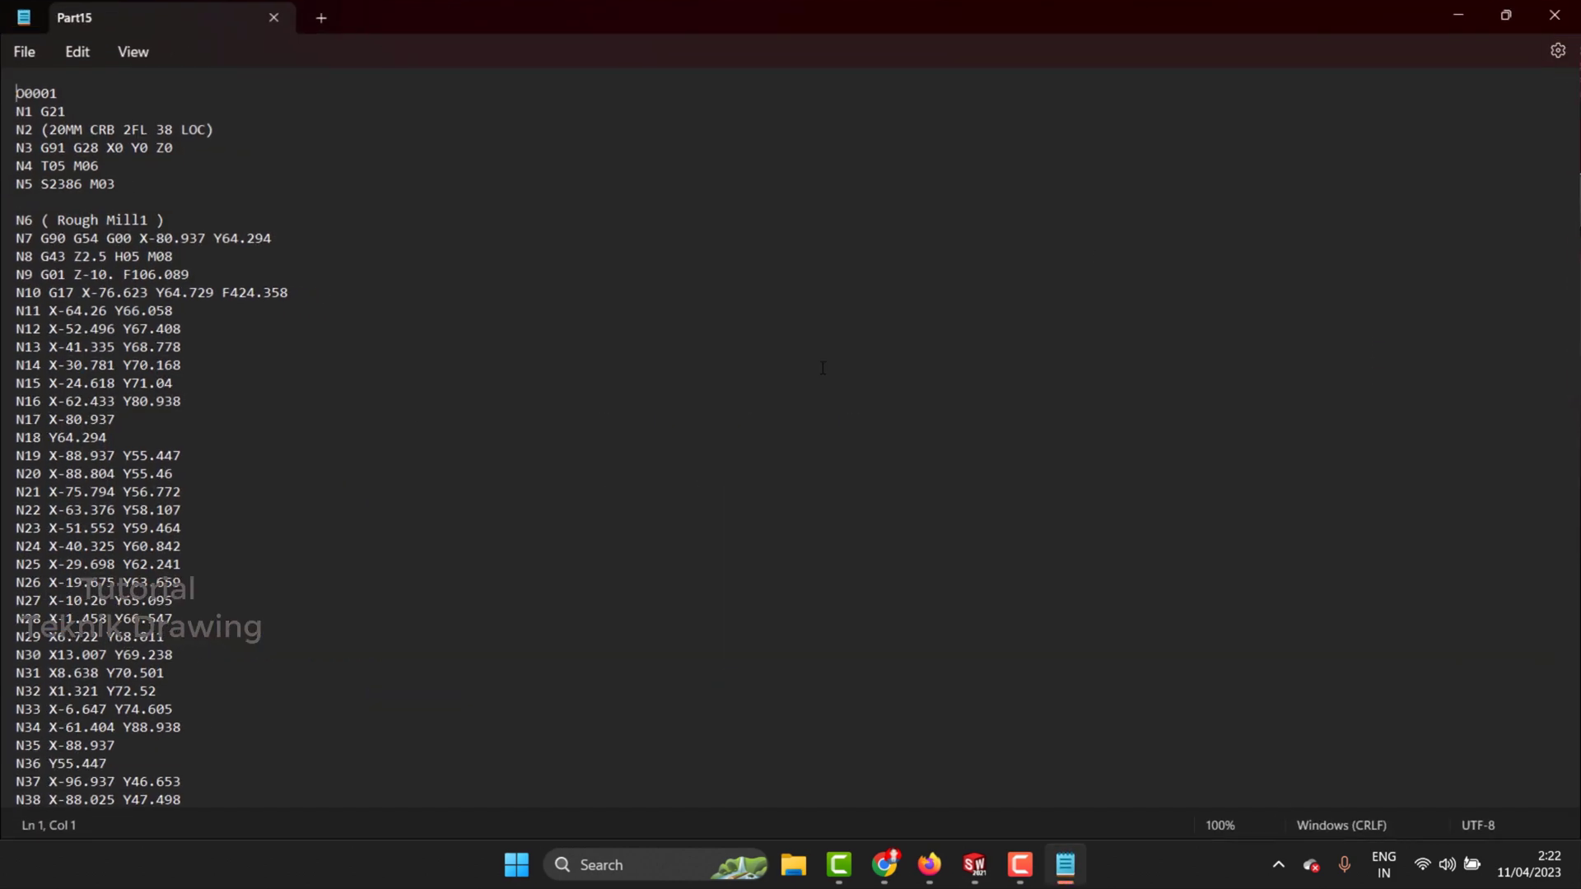
pyautogui.scroll(-2, 187, 571)
pyautogui.scroll(-12, 187, 571)
pyautogui.scroll(-20, 186, 571)
pyautogui.scroll(-20, 187, 570)
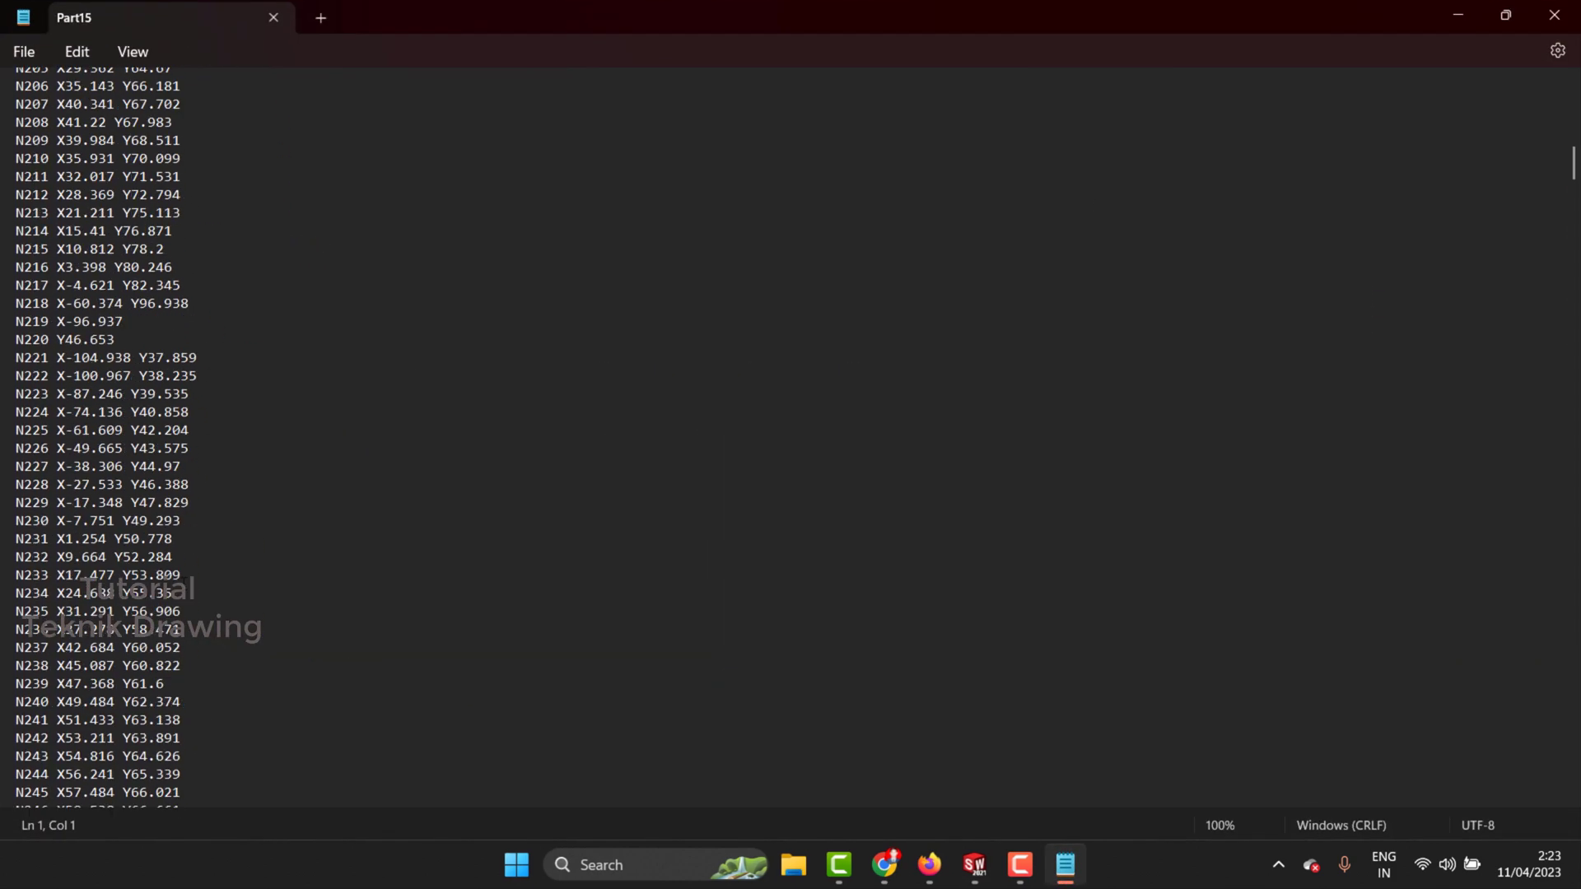
pyautogui.scroll(-20, 187, 571)
pyautogui.scroll(-20, 187, 571)
pyautogui.scroll(-20, 187, 571)
pyautogui.scroll(-20, 187, 570)
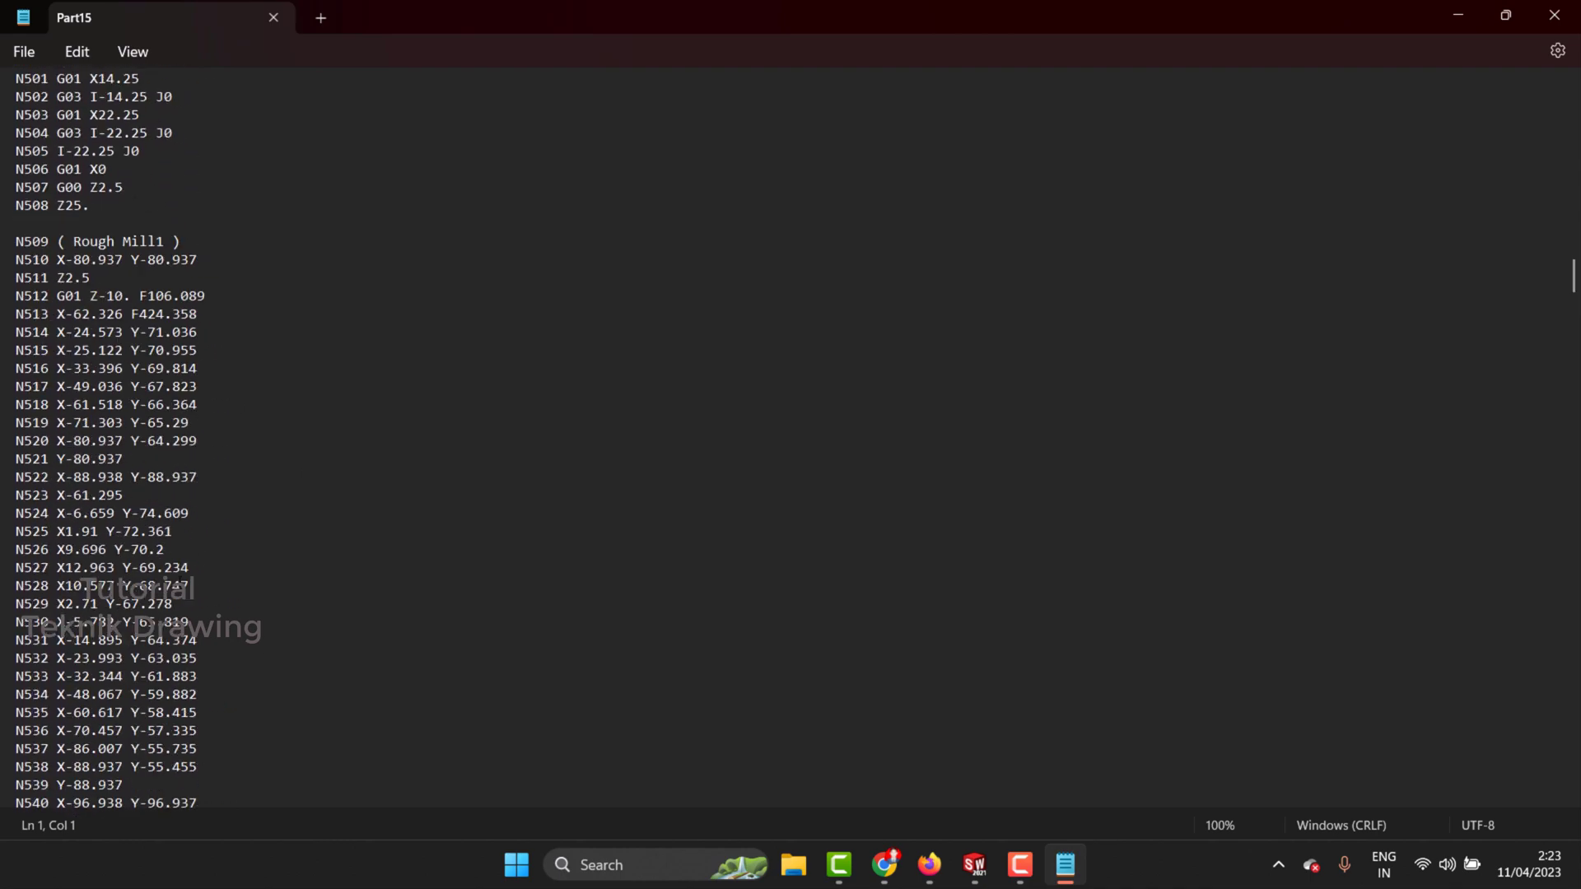
pyautogui.scroll(-20, 187, 571)
pyautogui.scroll(-20, 187, 570)
pyautogui.scroll(-20, 187, 571)
pyautogui.scroll(-20, 171, 597)
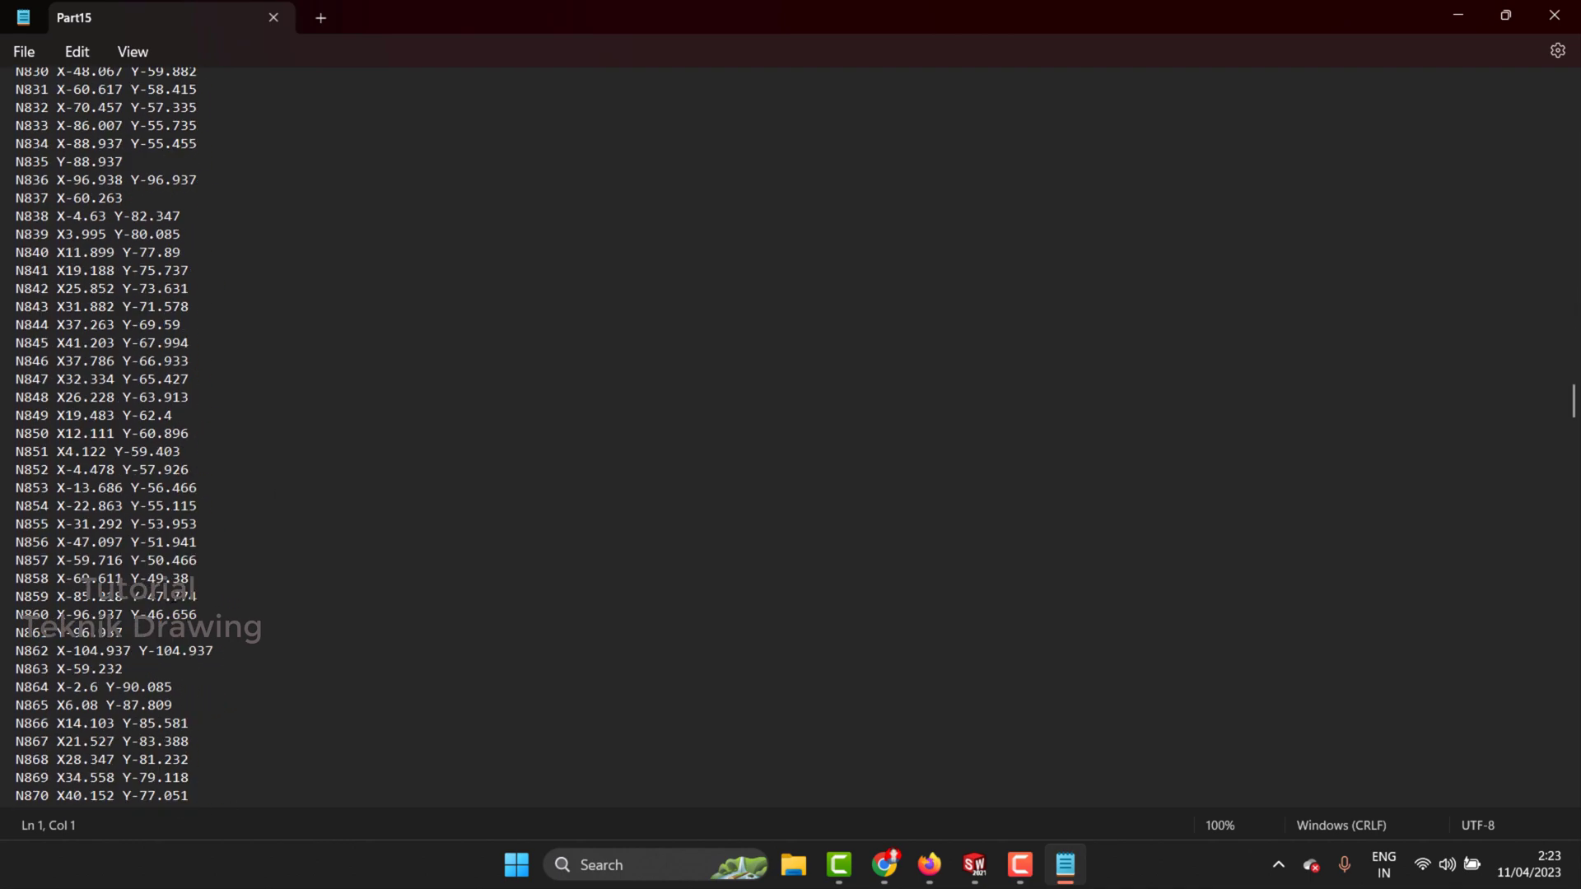
pyautogui.scroll(-20, 170, 597)
pyautogui.scroll(-20, 170, 597)
pyautogui.scroll(-20, 171, 599)
pyautogui.scroll(-20, 171, 597)
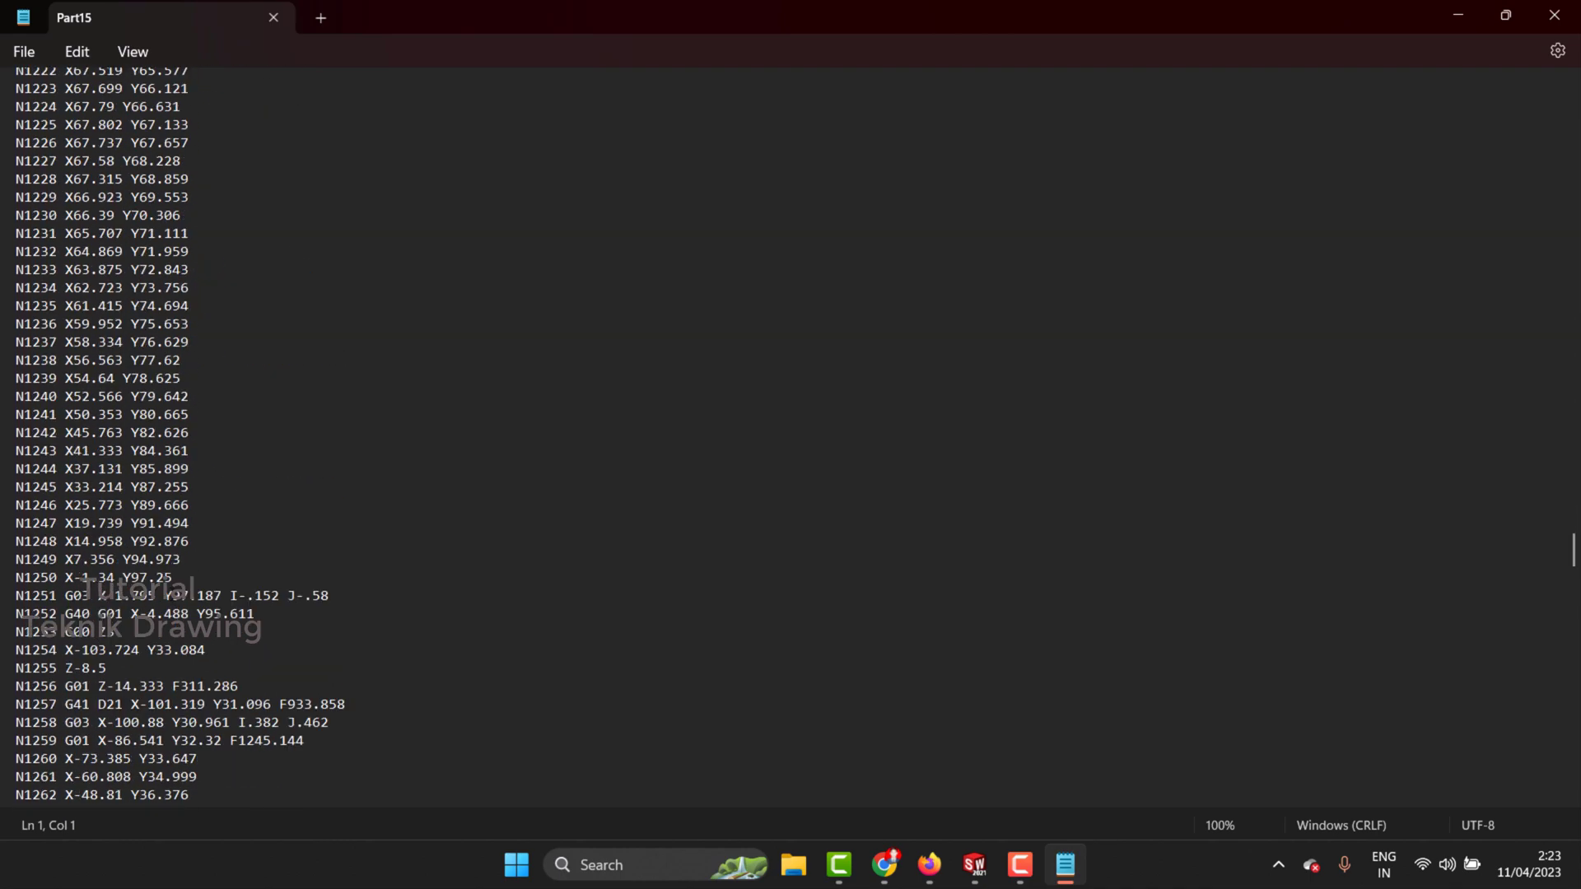
pyautogui.scroll(-20, 171, 597)
pyautogui.scroll(-20, 171, 597)
pyautogui.click(1472, 14)
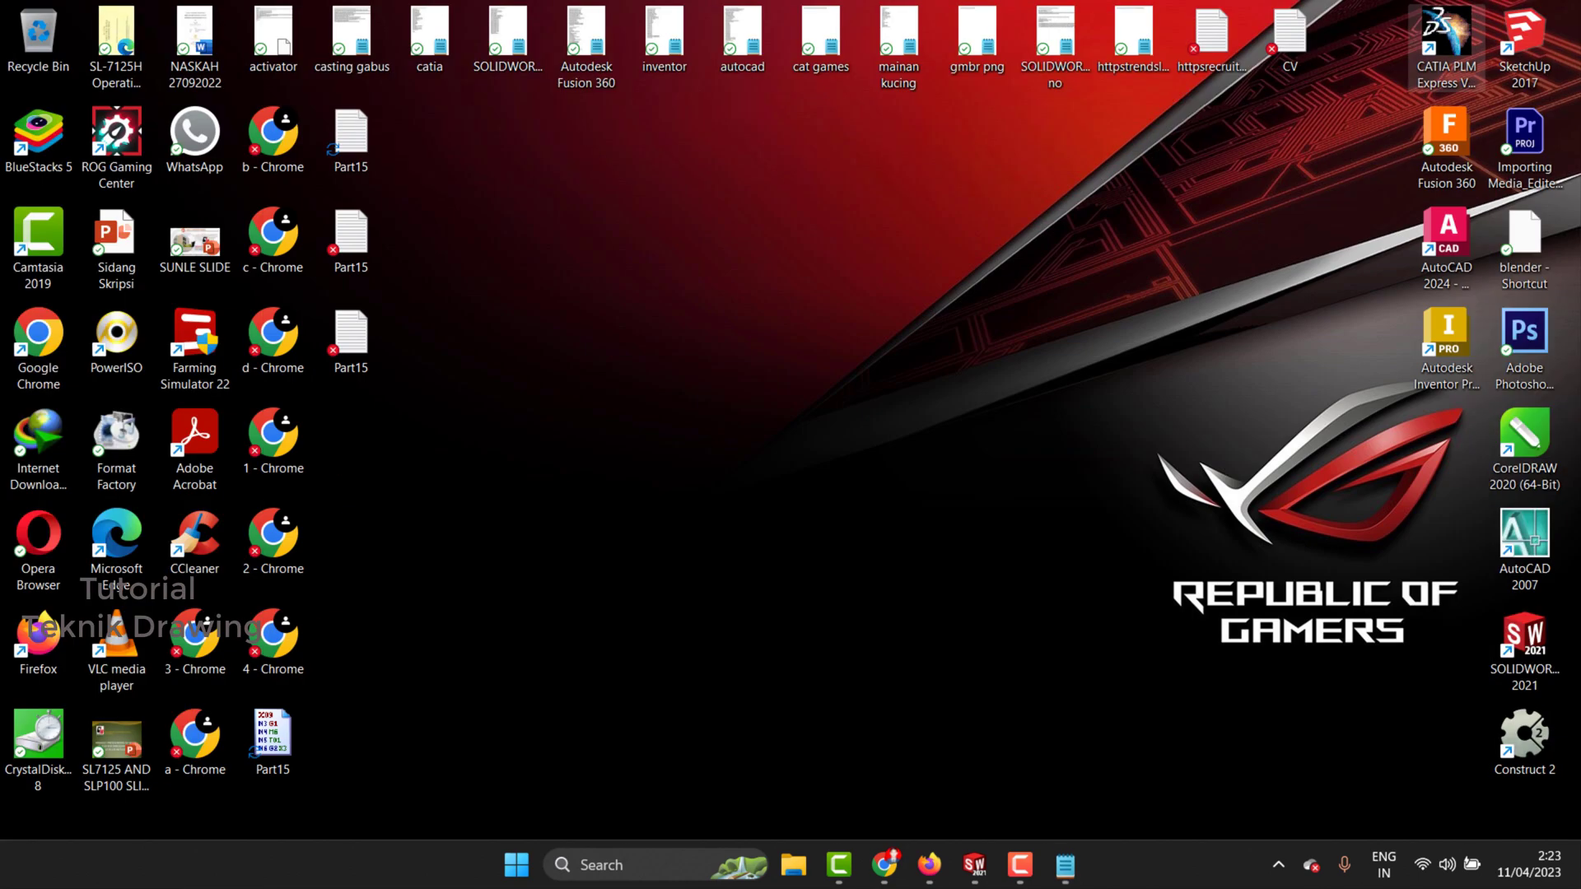
# Step: Restore SOLIDWORKS from the taskbar to show Contour Mill2's slot toolpaths
pyautogui.click(974, 864)
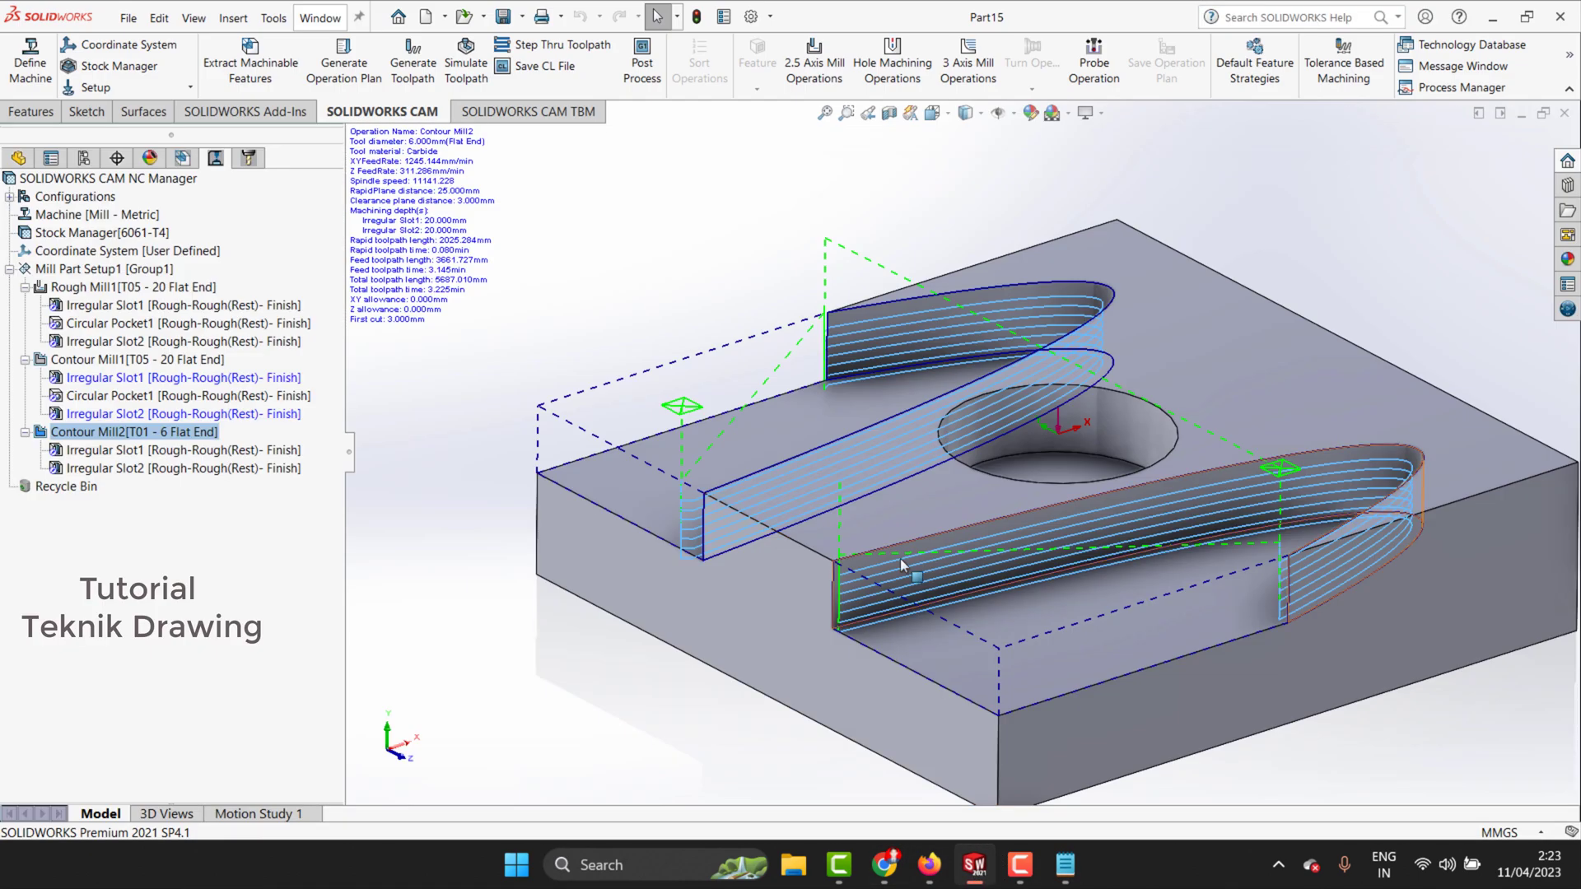